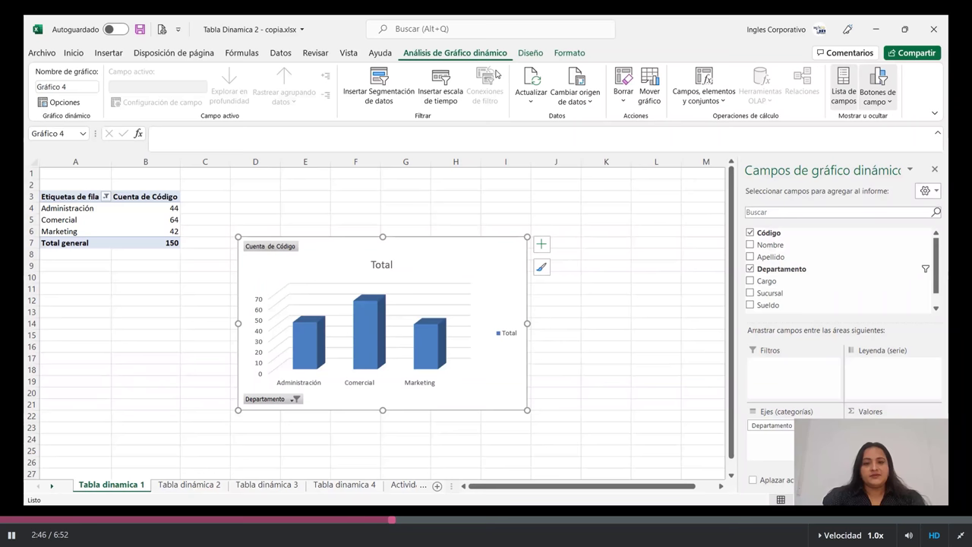
pyautogui.click(531, 54)
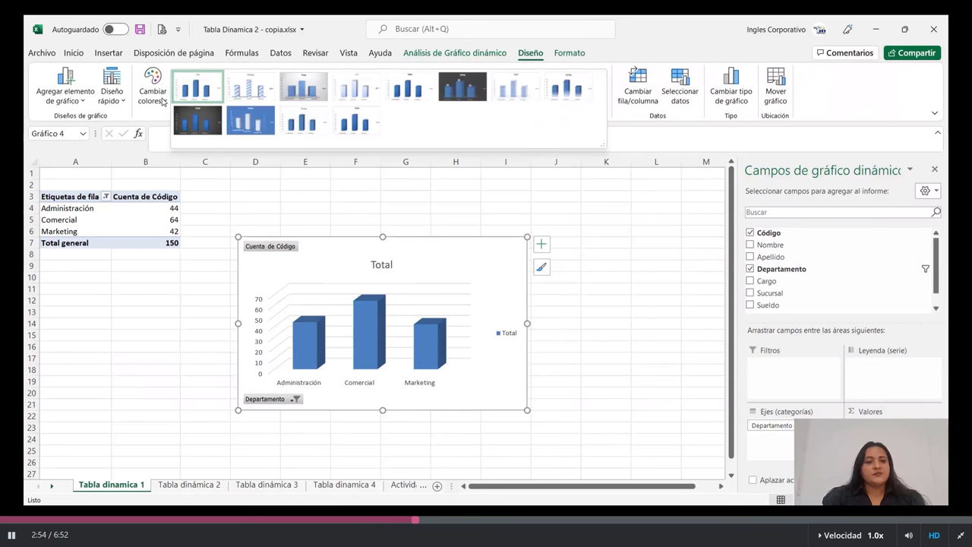
pyautogui.click(154, 95)
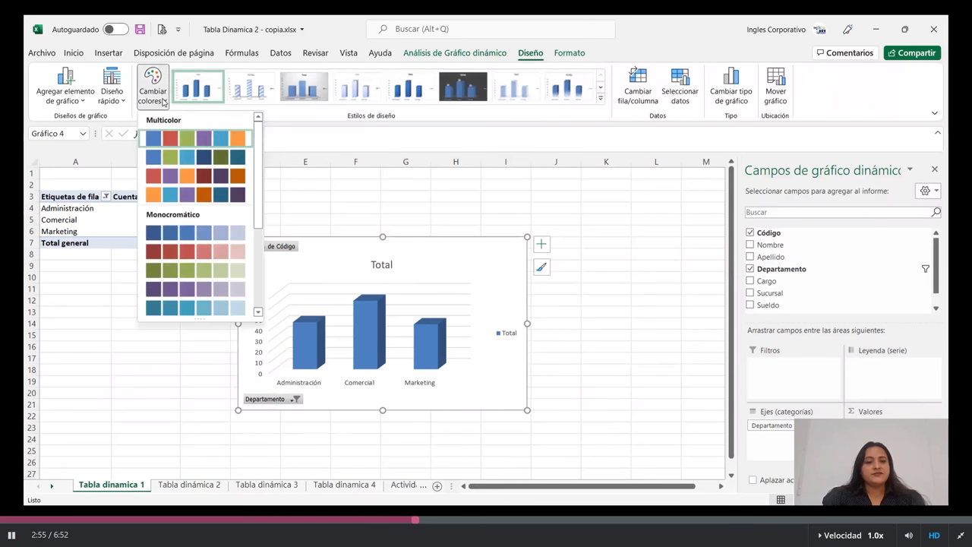
pyautogui.click(571, 53)
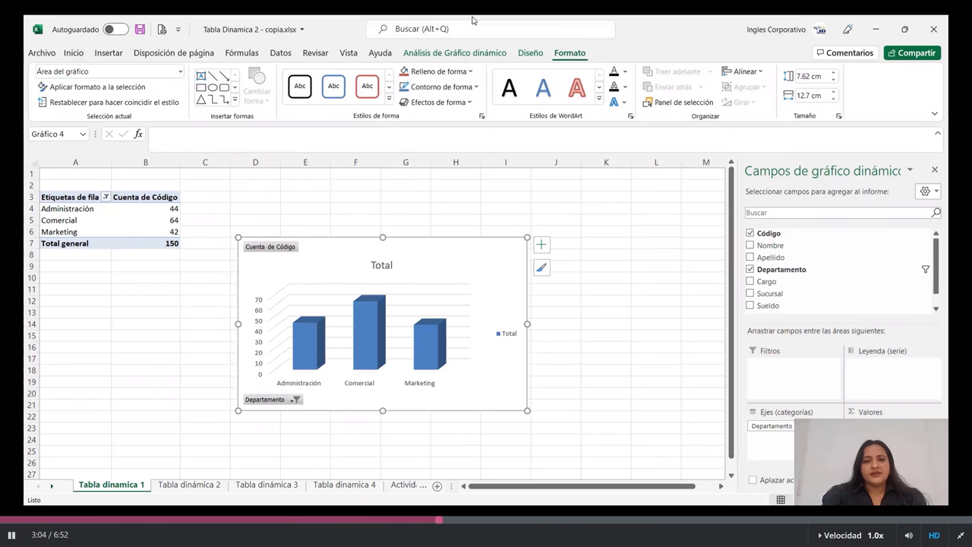
pyautogui.click(618, 254)
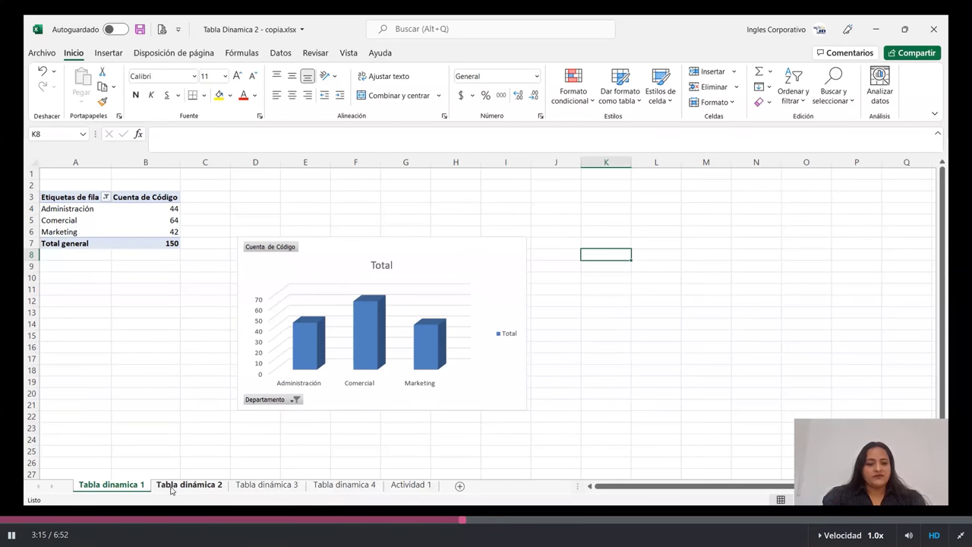
# Insert a basic Líneas pivot chart from the pivot table on the Tabla dinámica 2 sheet, after previewing bar and other line variants.
pyautogui.click(172, 488)
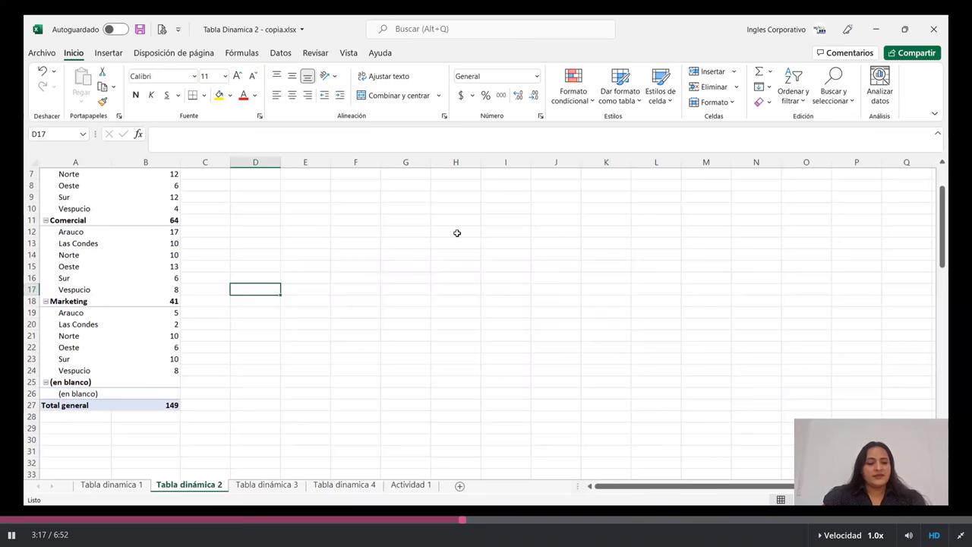
pyautogui.scroll(2, 456, 233)
pyautogui.click(131, 256)
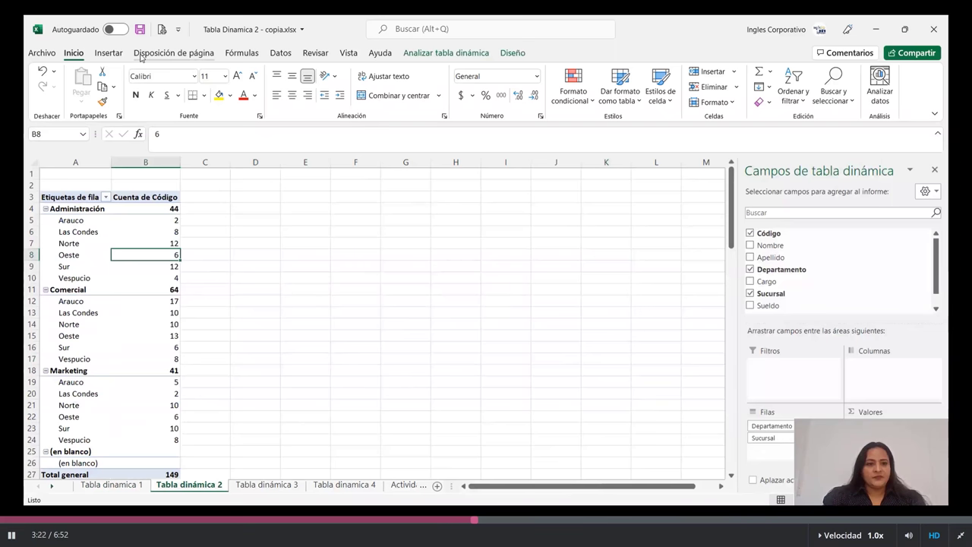
pyautogui.click(109, 53)
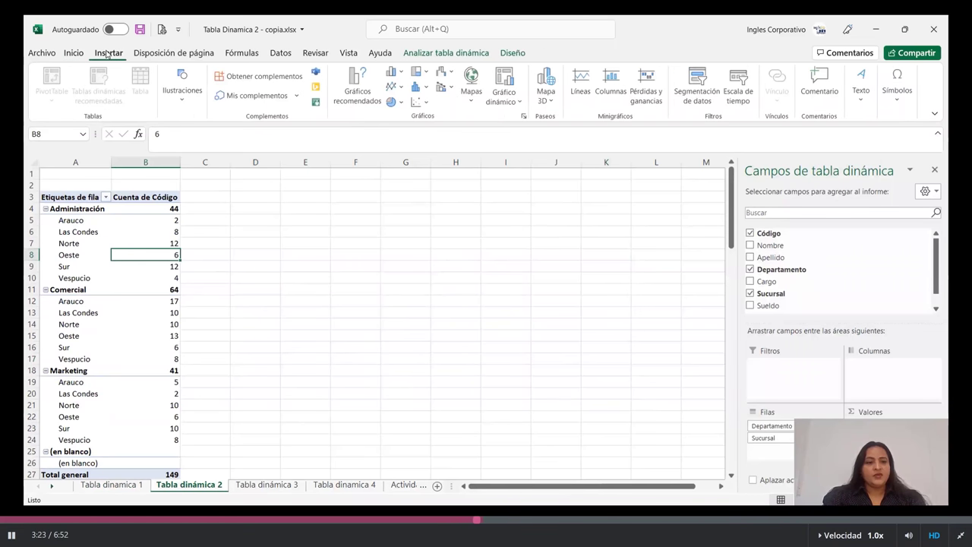
pyautogui.click(505, 80)
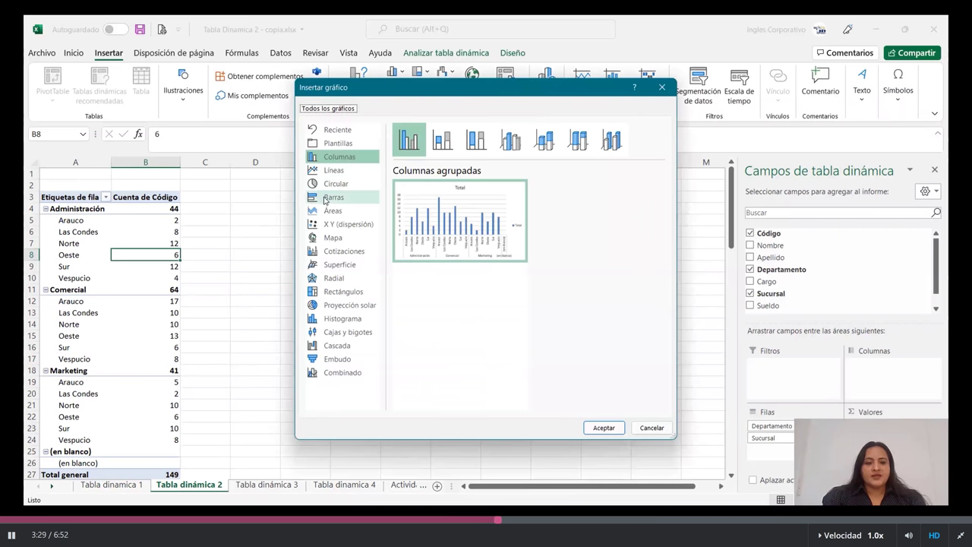
pyautogui.click(325, 199)
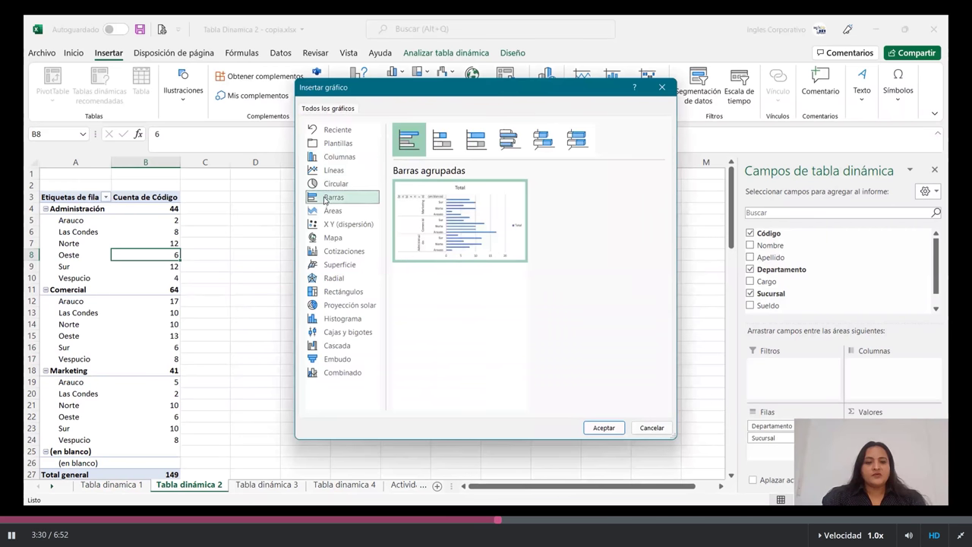
pyautogui.click(335, 170)
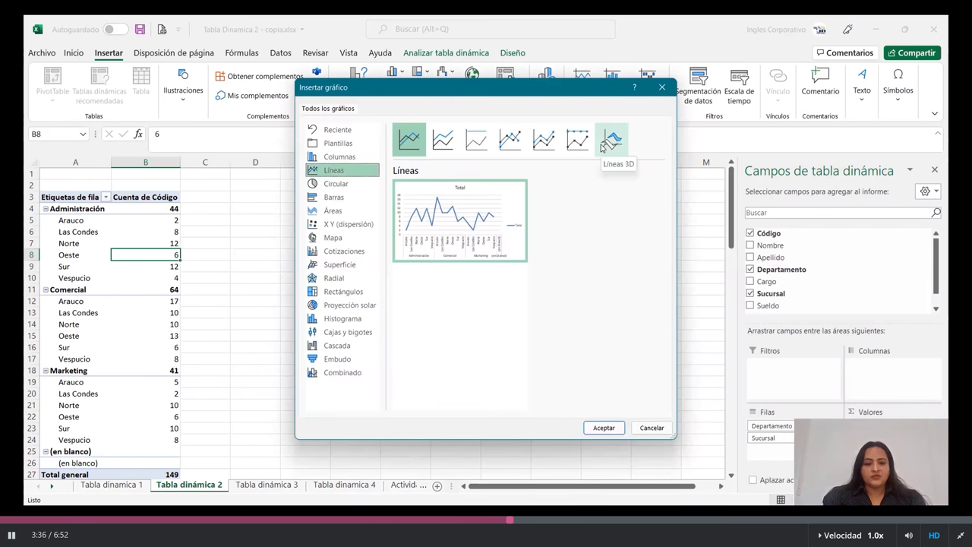
pyautogui.click(603, 147)
pyautogui.click(573, 143)
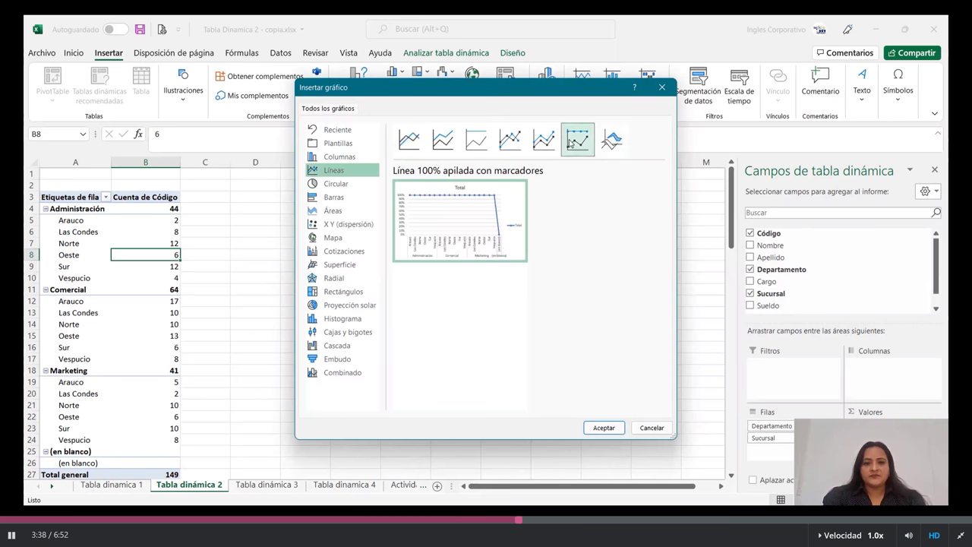
pyautogui.click(509, 142)
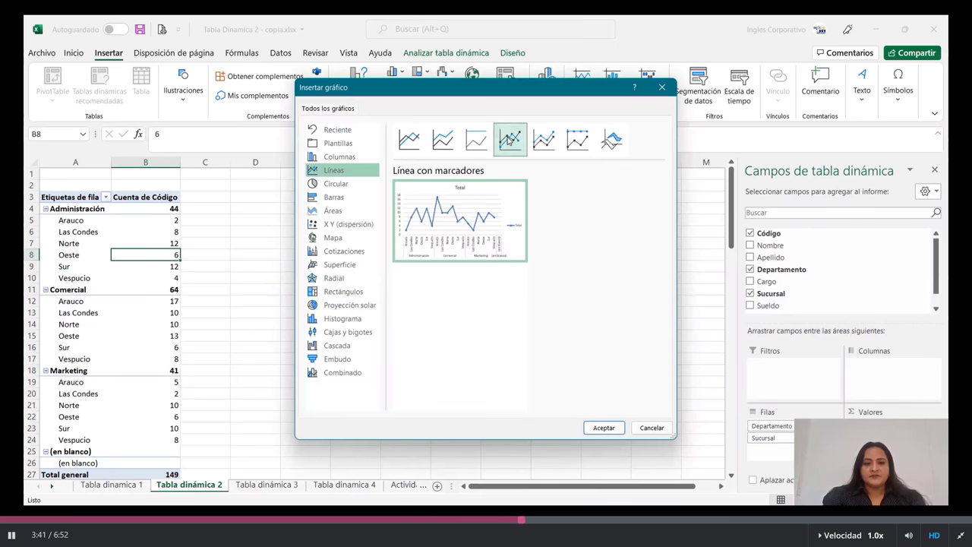
pyautogui.click(468, 139)
pyautogui.click(442, 141)
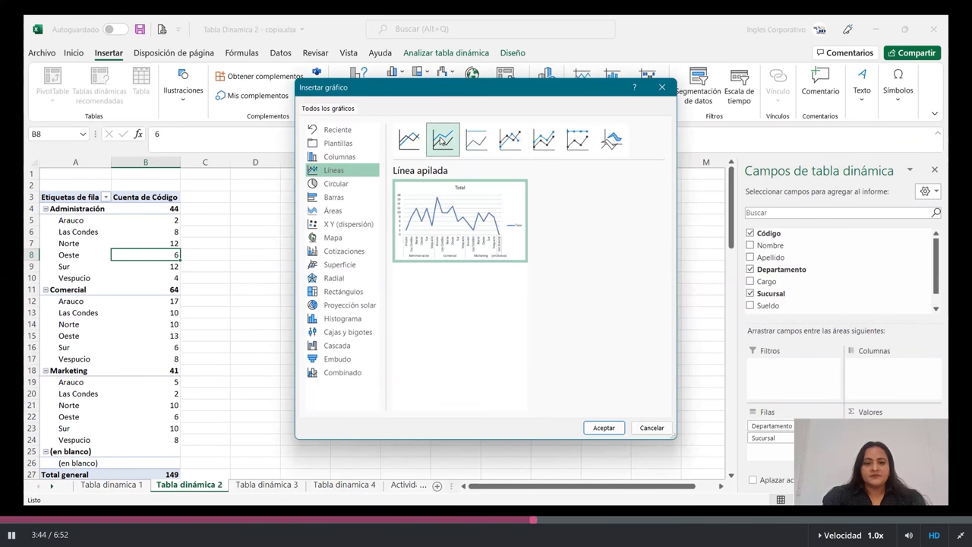
pyautogui.click(409, 143)
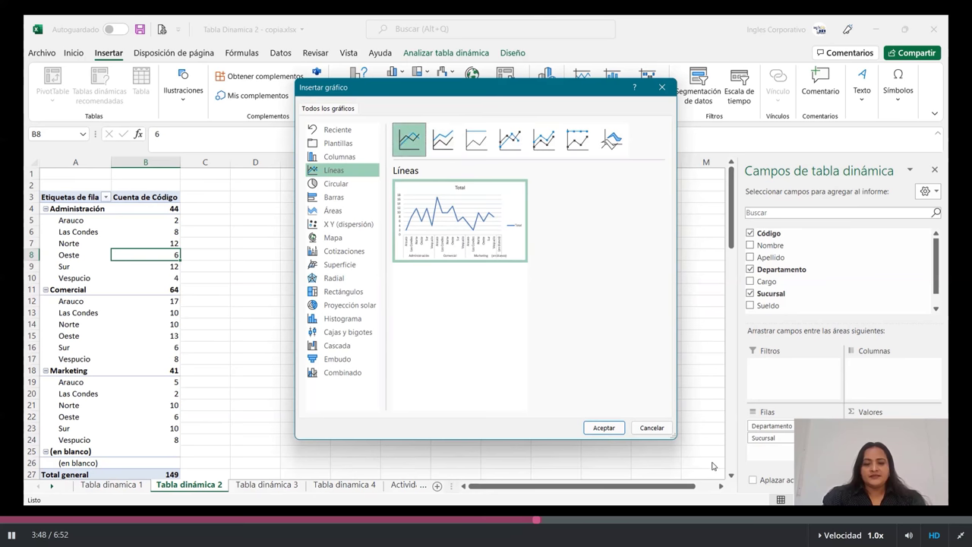
pyautogui.click(603, 428)
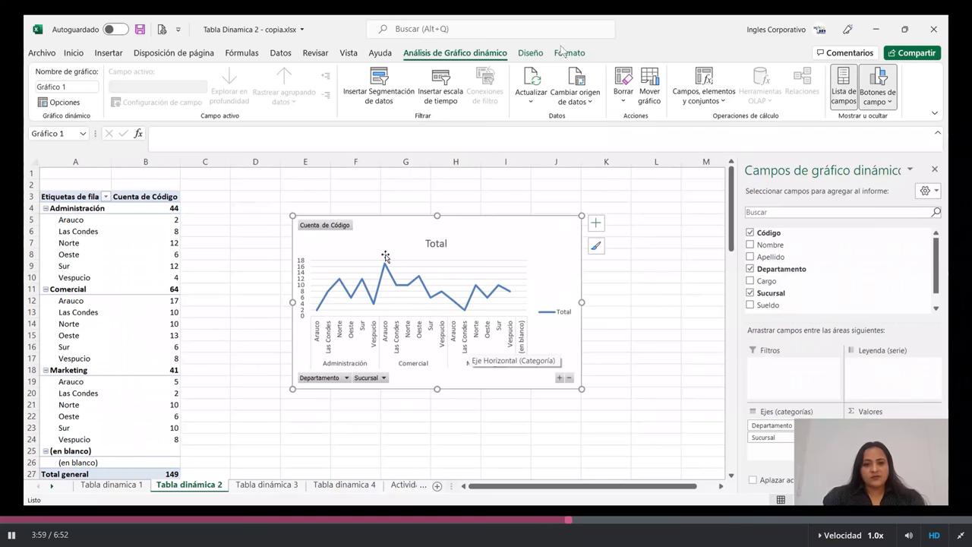
pyautogui.click(347, 378)
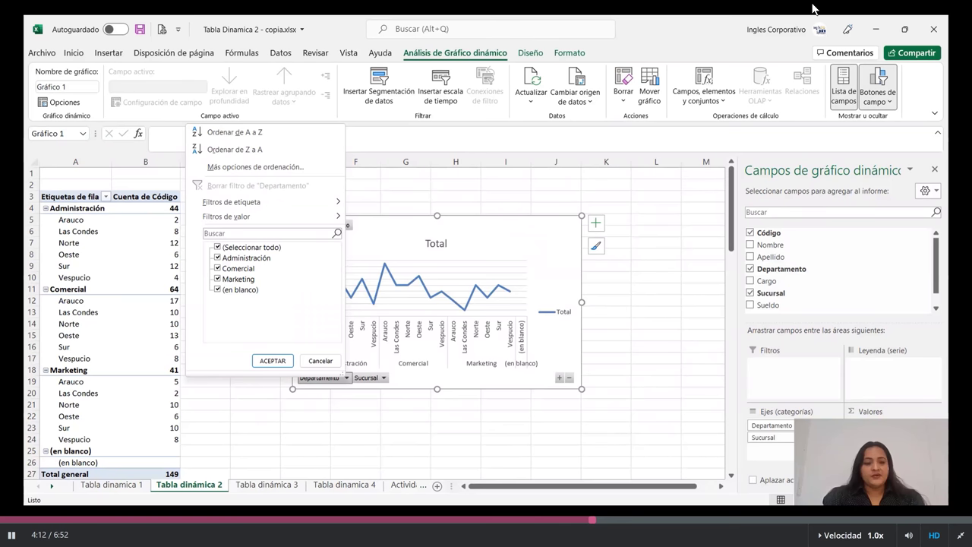
pyautogui.press('Right')
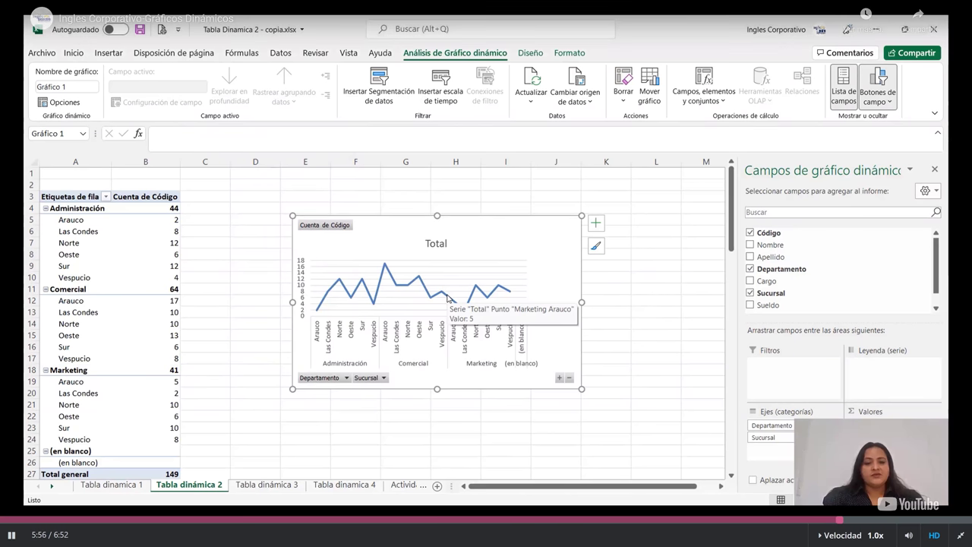
# Remove the Sucursal field from the pivot table on Tabla dinámica 2 and add the Cargo field.
pyautogui.click(612, 290)
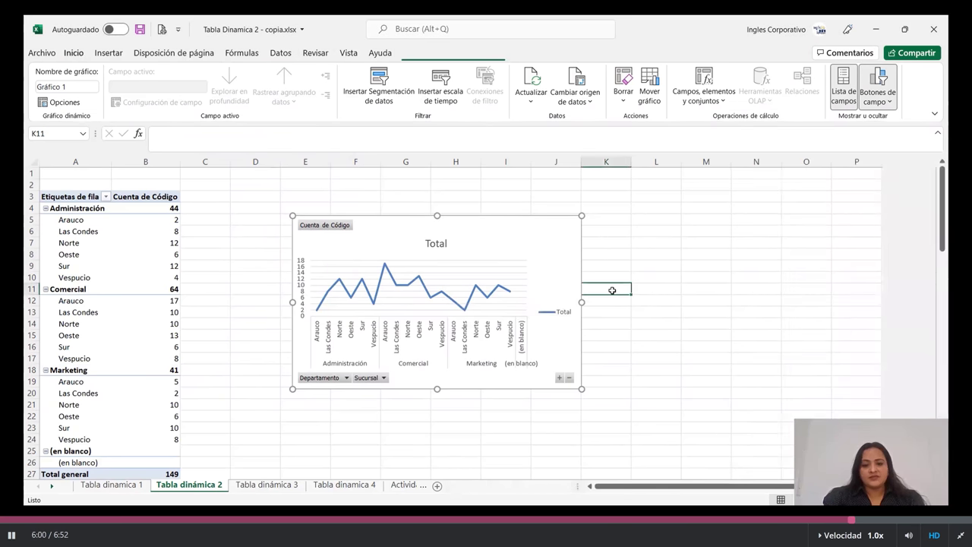
pyautogui.click(76, 243)
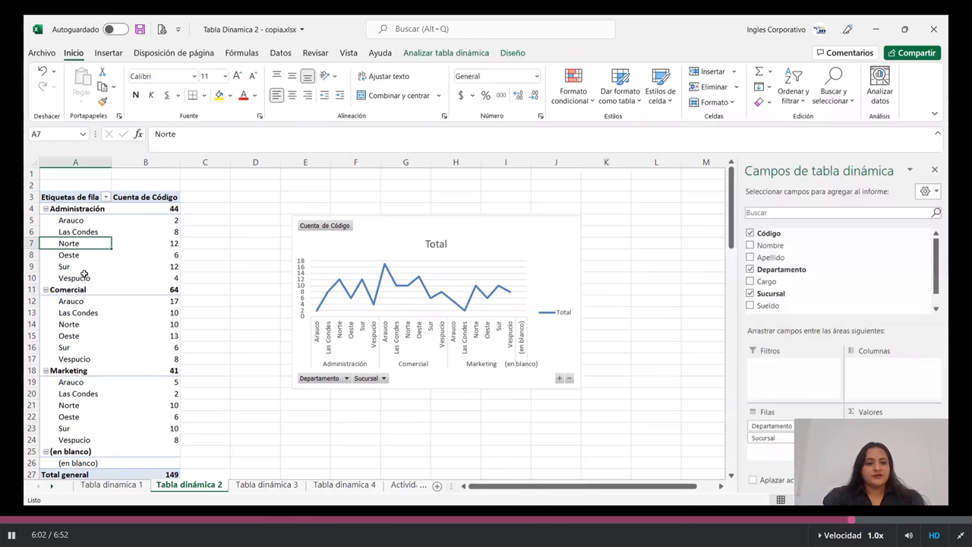
pyautogui.click(145, 347)
pyautogui.click(144, 417)
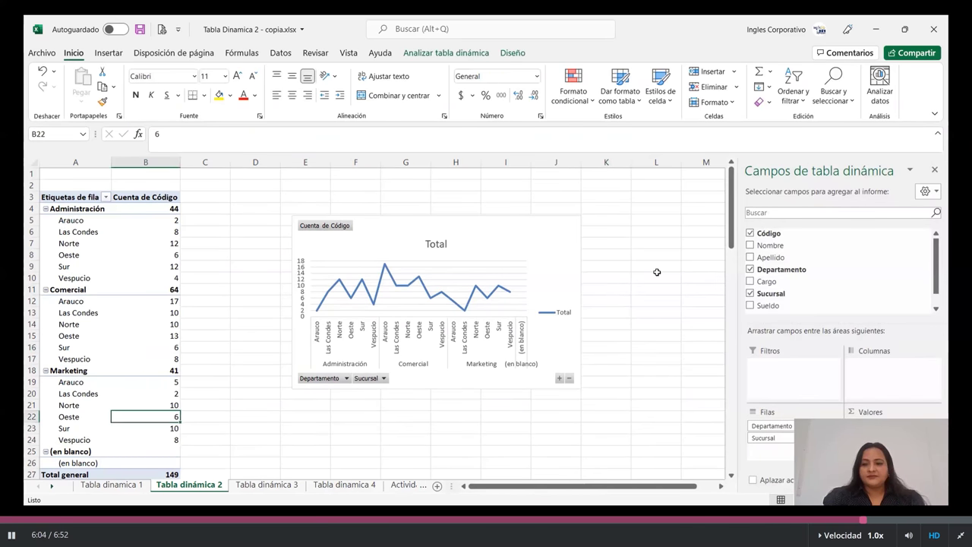
pyautogui.click(751, 294)
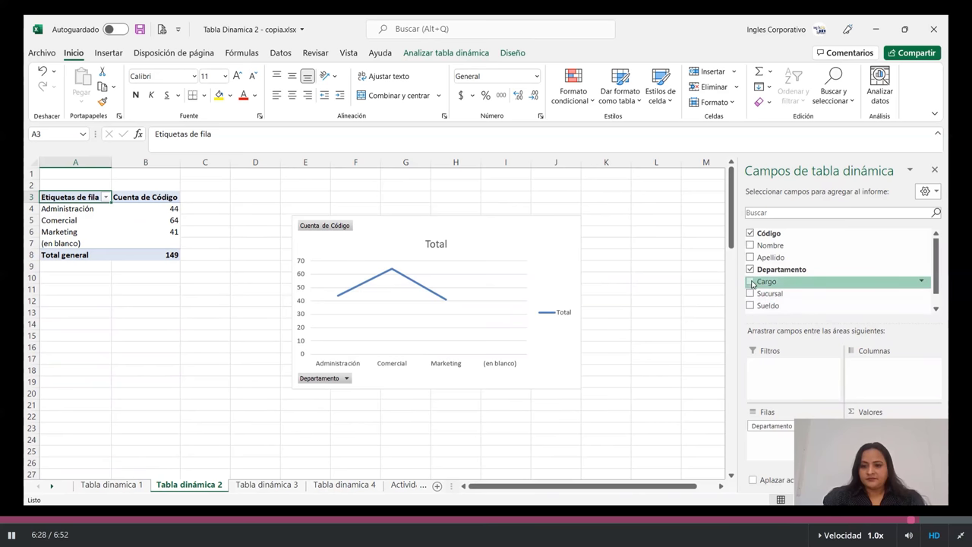
pyautogui.click(752, 282)
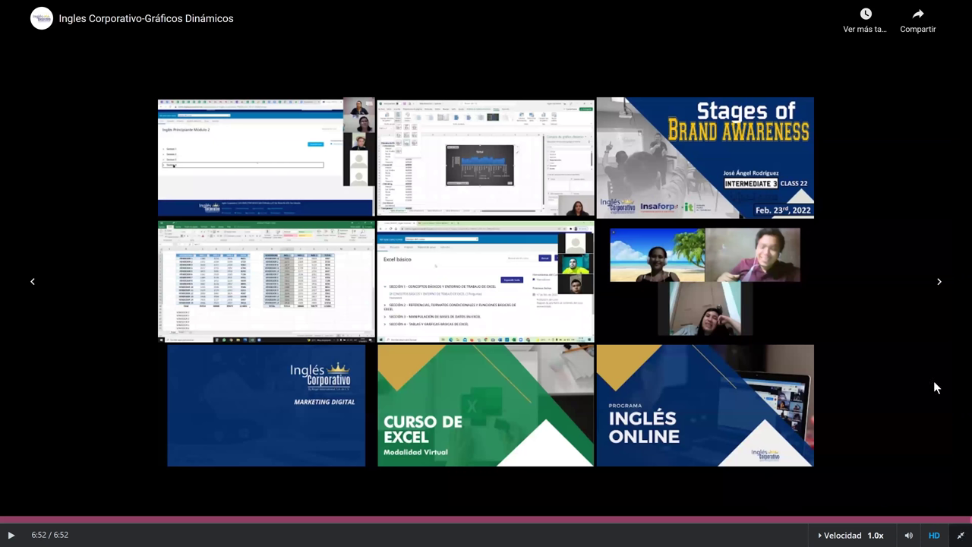
# Exit the full-screen video, switch to the Gráficos Dinamicos.xlsx workbook in Excel and review its score data and the four pivot table instructions.
pyautogui.press('Escape')
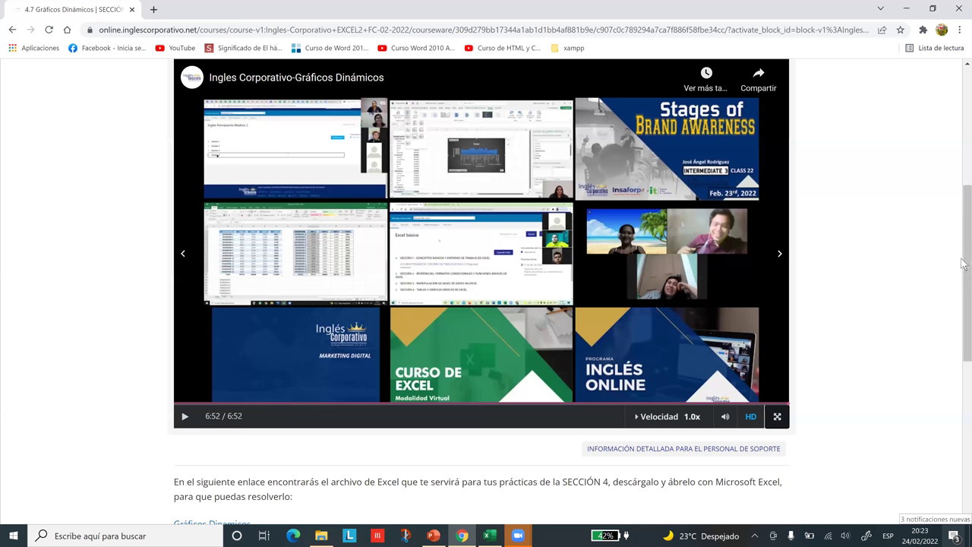
pyautogui.click(490, 535)
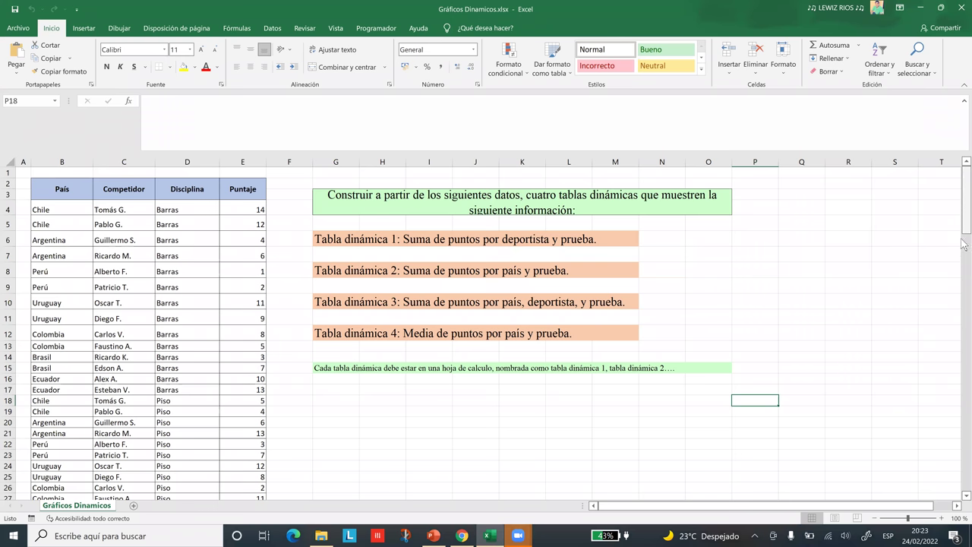
pyautogui.scroll(-1, 964, 236)
pyautogui.scroll(-6, 963, 243)
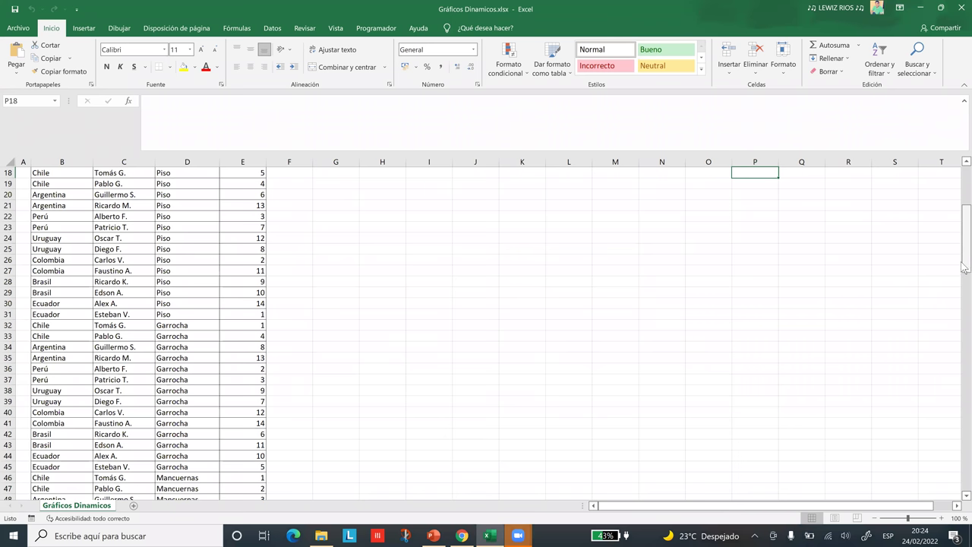
pyautogui.scroll(-8, 963, 275)
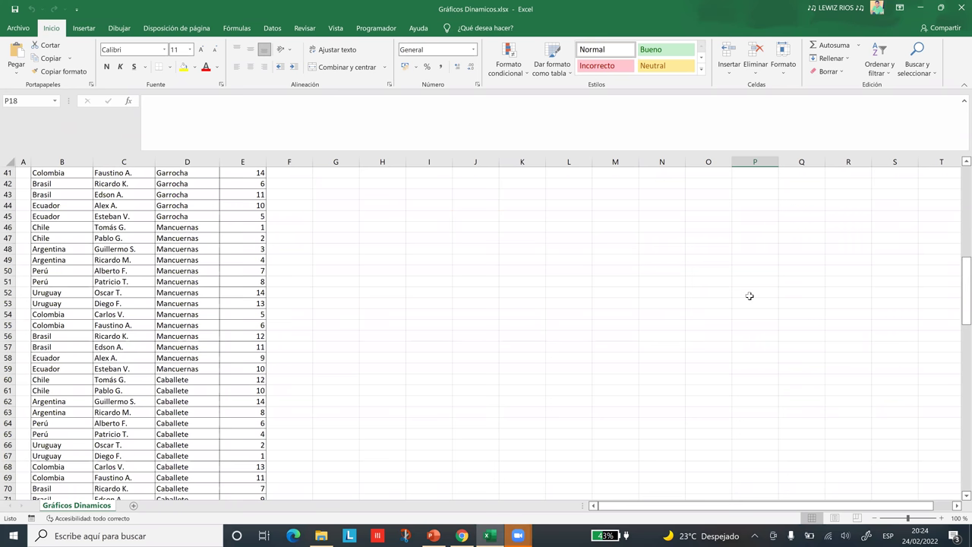
pyautogui.scroll(13, 749, 295)
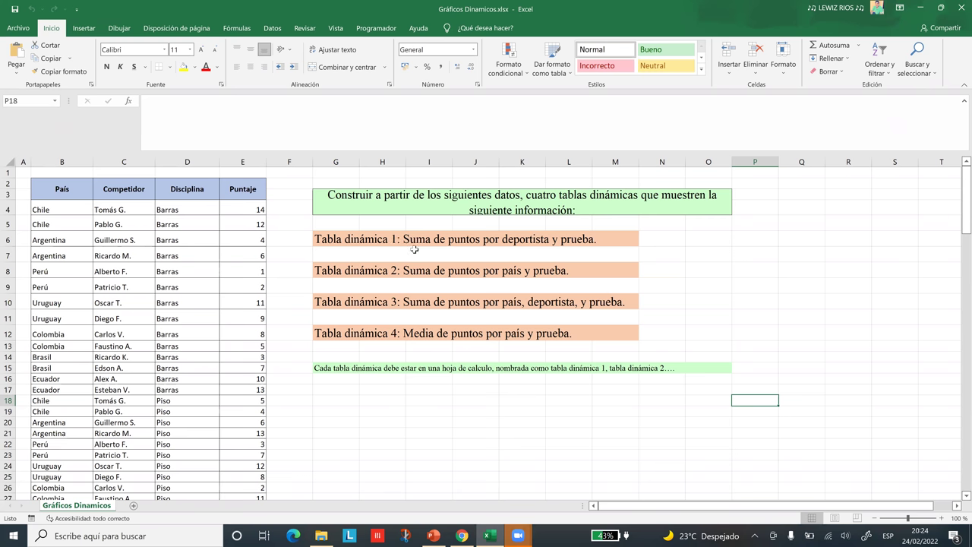
pyautogui.keyDown('ctrl'); pyautogui.scroll(1, 965, 248); pyautogui.keyUp('ctrl')
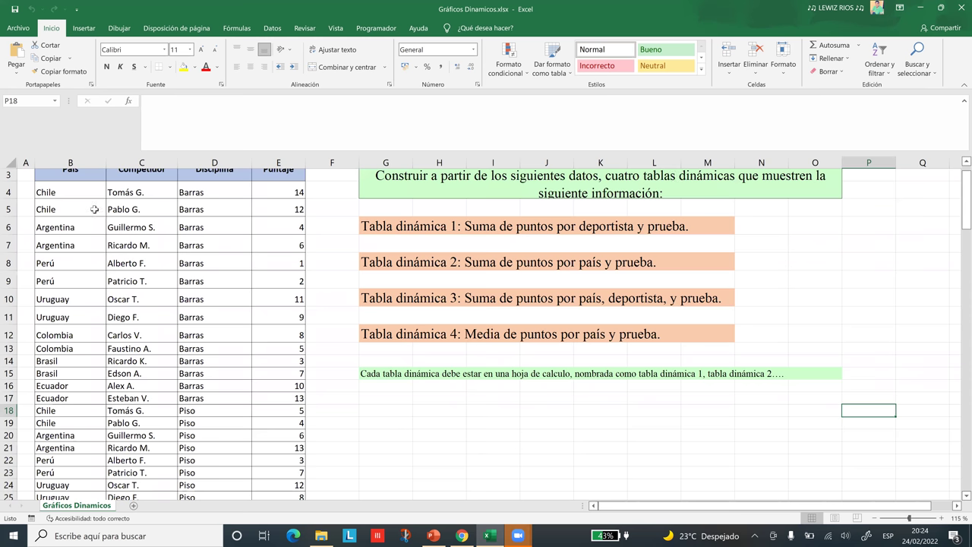
pyautogui.scroll(1, 59, 194)
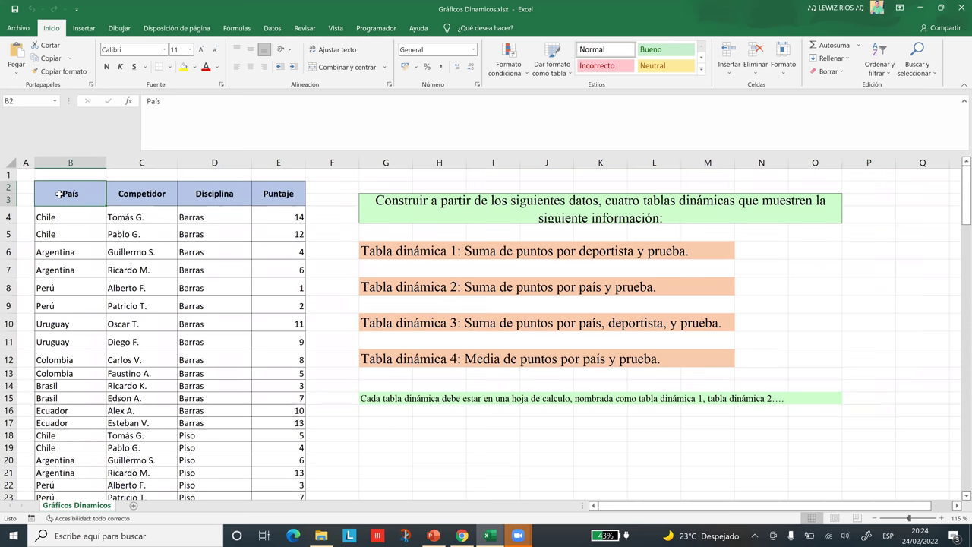
# Unmerge the País, Competidor, Disciplina and Puntaje header cells across B2:E3.
pyautogui.click(58, 201)
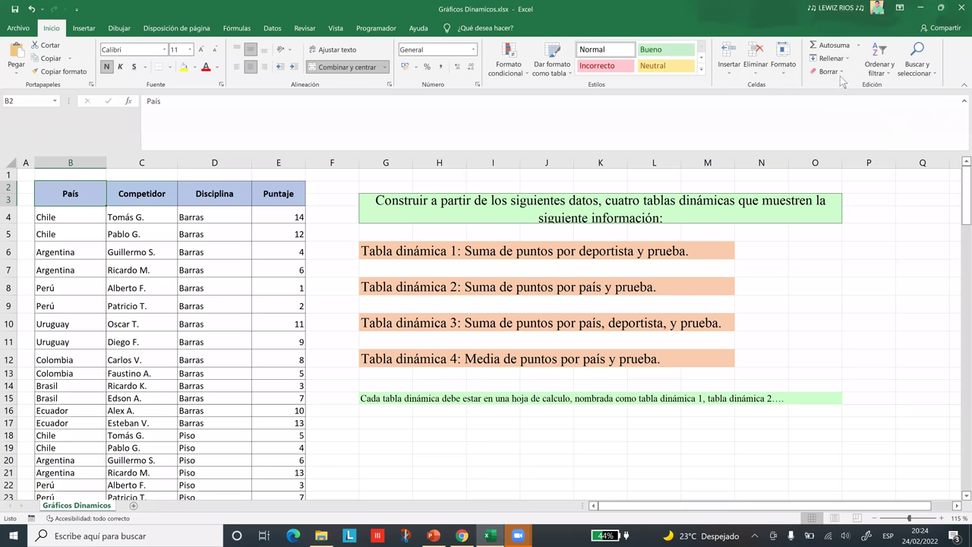
pyautogui.hotkey('ctrl', 'shift', 'Right')
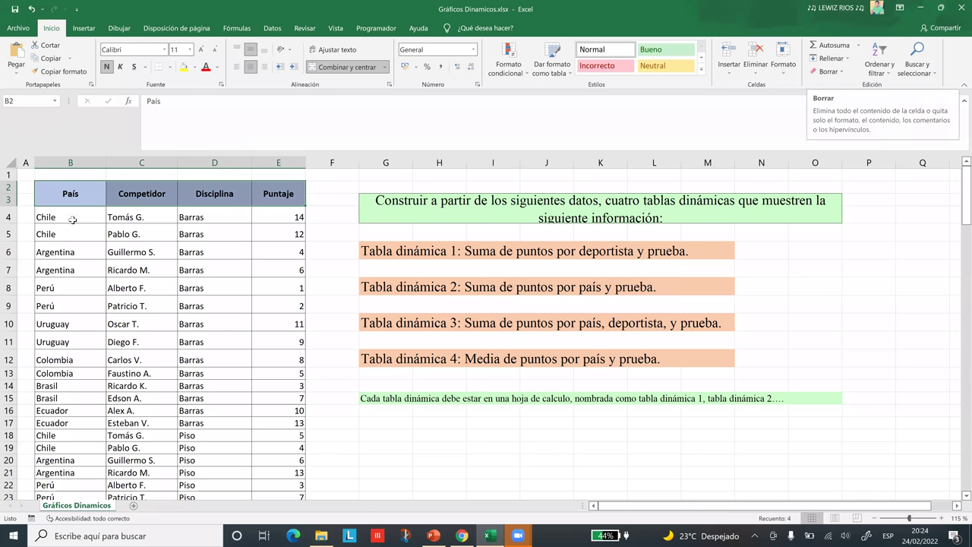
pyautogui.click(344, 73)
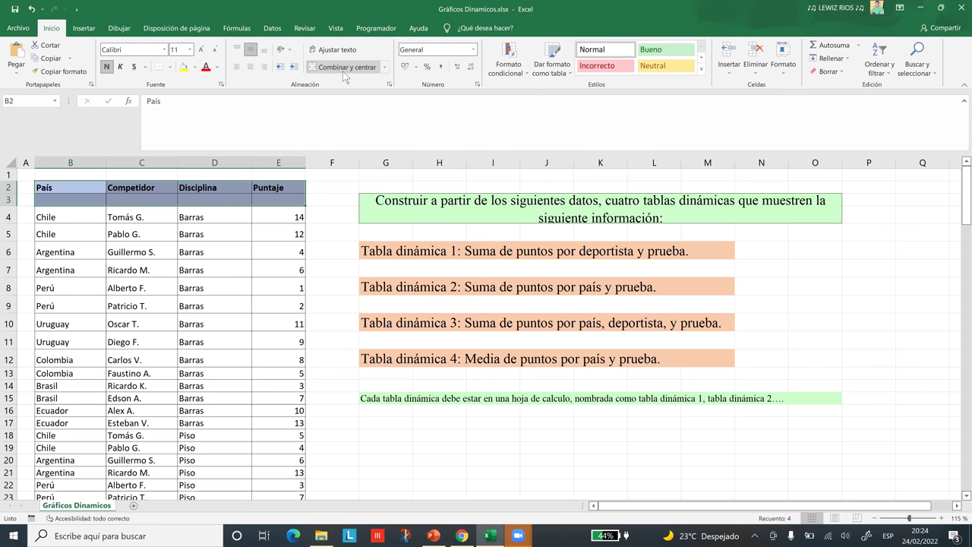
# Move the four column headers from B2:E2 down to B3:E3, directly above the data.
pyautogui.click(129, 219)
pyautogui.moveTo(69, 189); pyautogui.dragTo(265, 185)
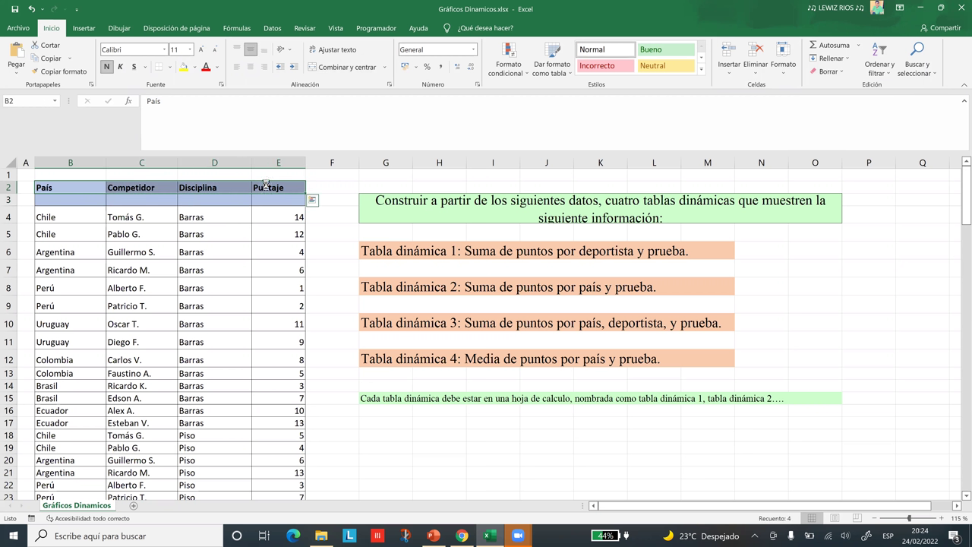
pyautogui.hotkey('ctrl', 'c')
pyautogui.click(75, 198)
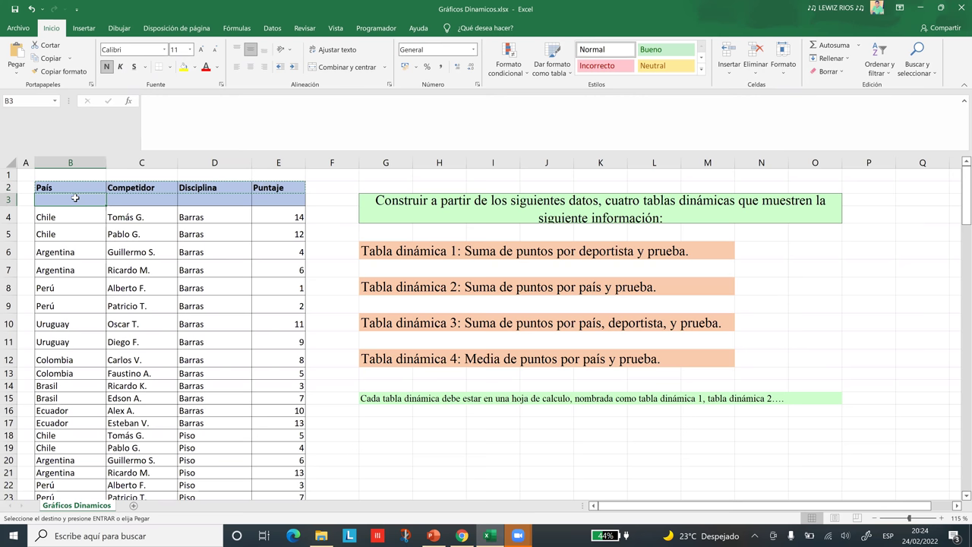
pyautogui.hotkey('ctrl', 'v')
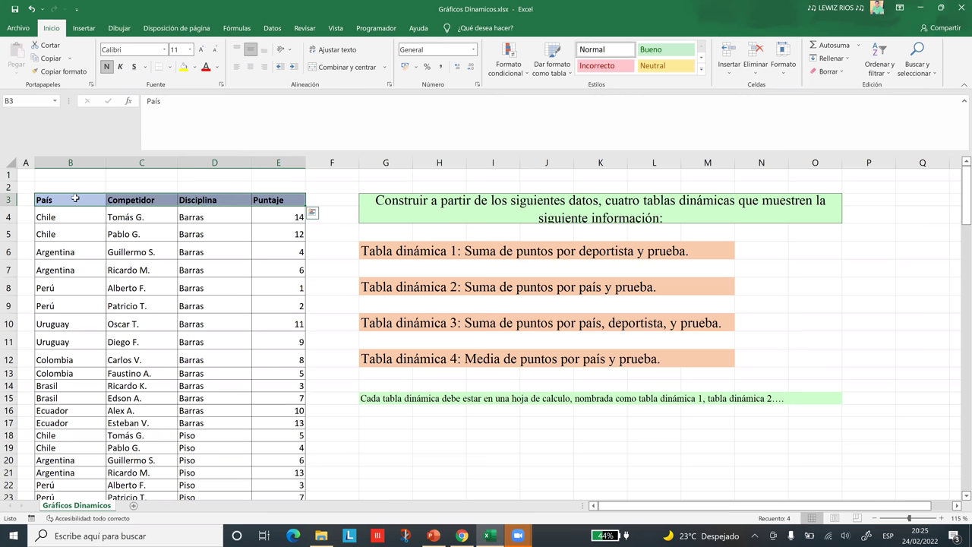
# Create an empty pivot table on a new worksheet from the País, Competidor, Disciplina and Puntaje score data.
pyautogui.click(152, 302)
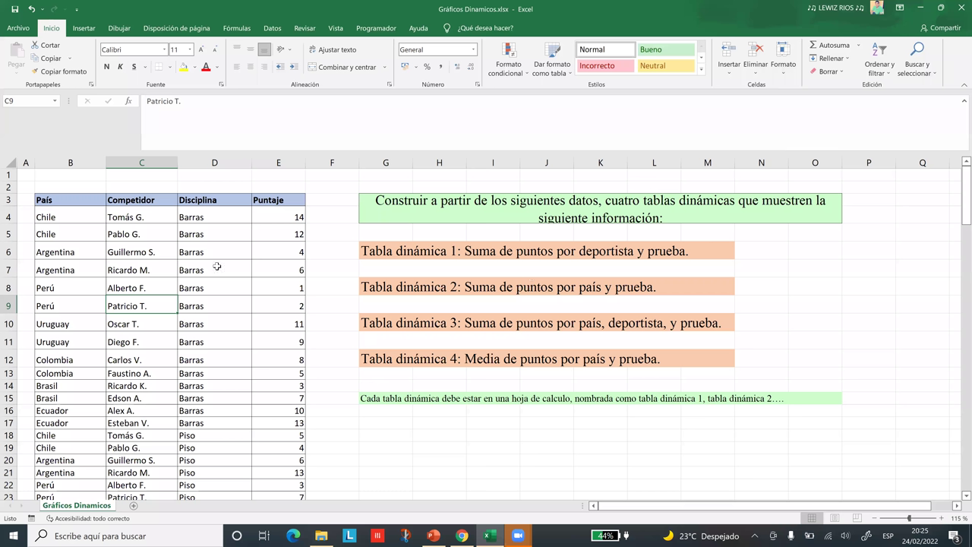
pyautogui.click(133, 286)
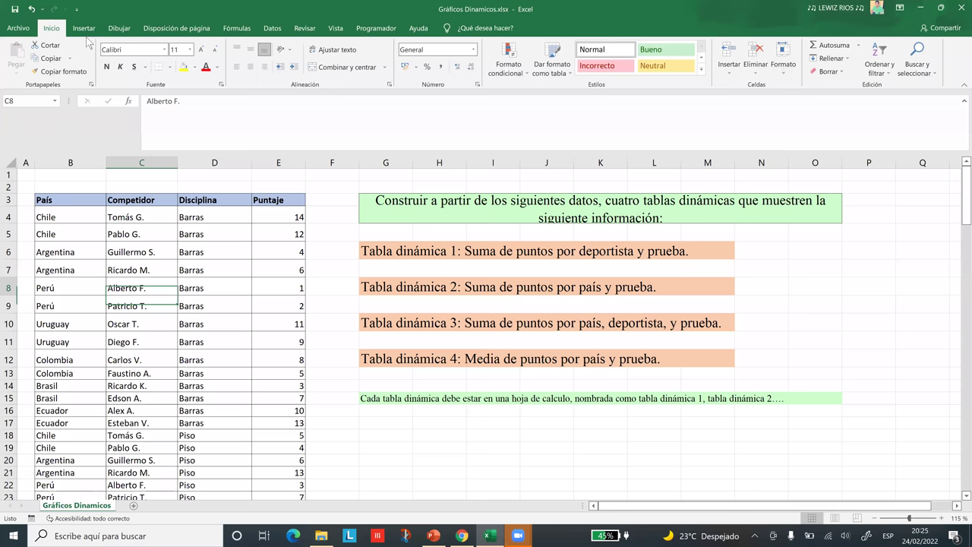
pyautogui.click(85, 32)
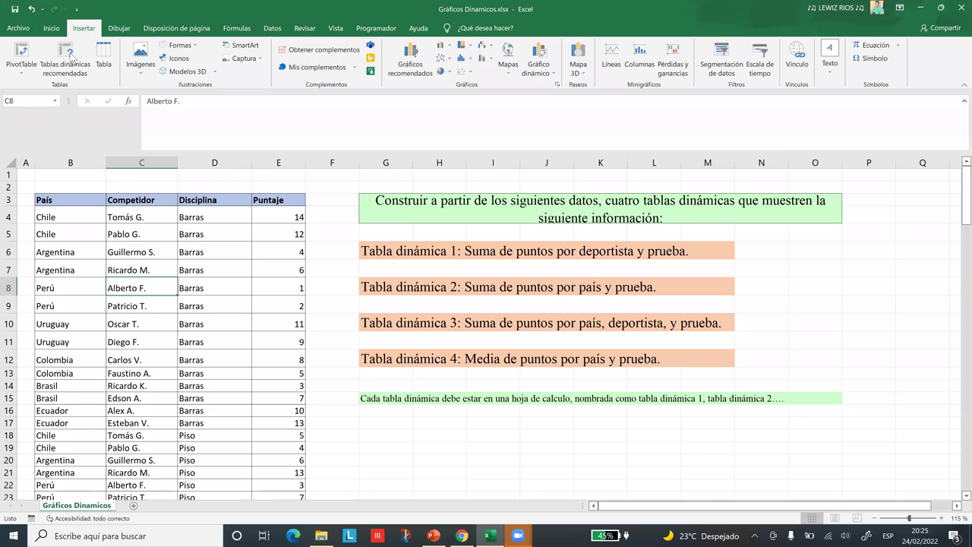
pyautogui.click(72, 56)
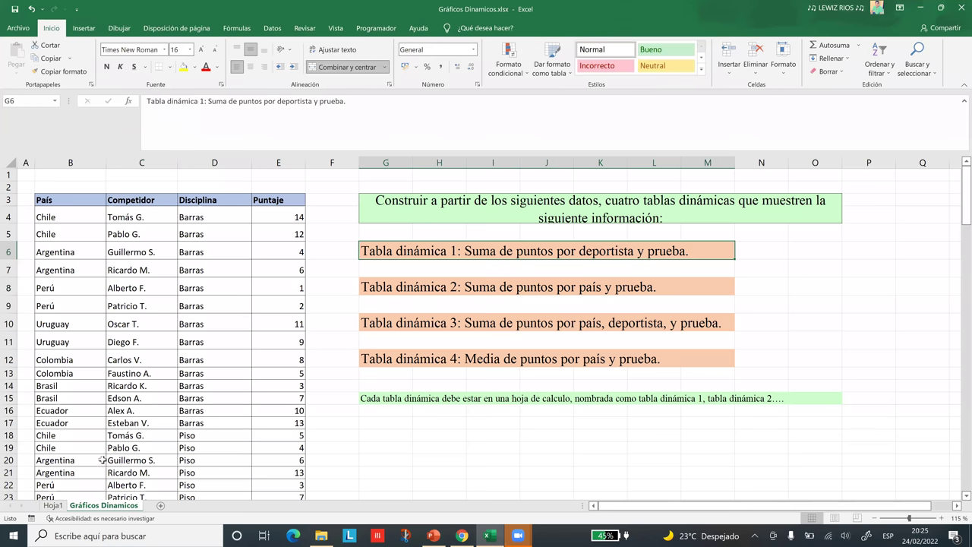
# Copy the instruction "Tabla dinámica 1: Suma de puntos por deportista y prueba." to cell D1 of Hoja1, above the empty pivot table.
pyautogui.hotkey('ctrl', 'c')
pyautogui.hotkey('ctrl', 'pageup')
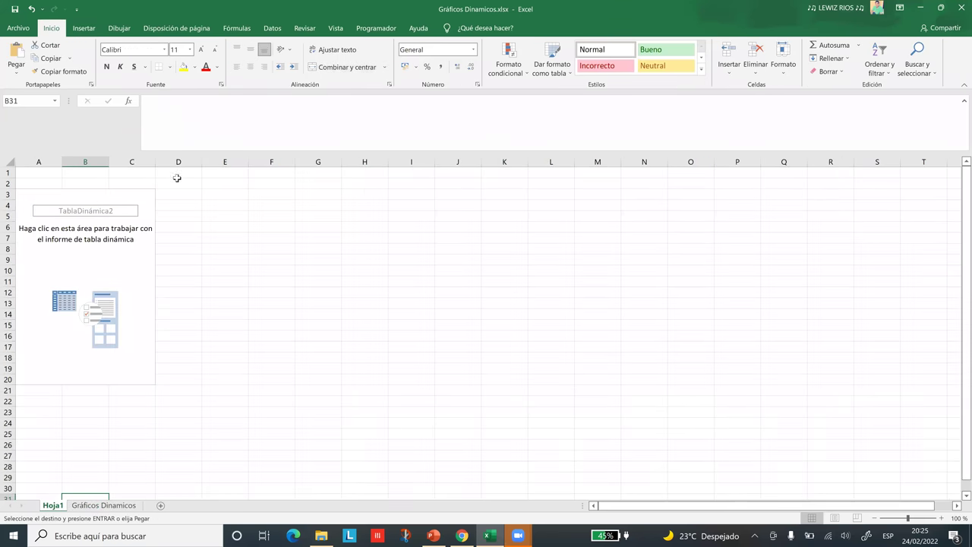
pyautogui.click(178, 172)
pyautogui.hotkey('ctrl', 'v')
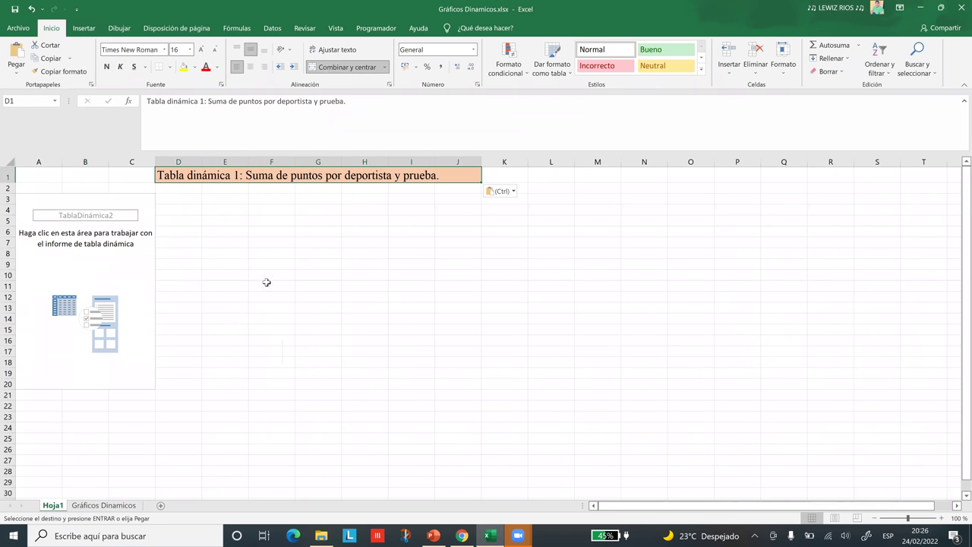
pyautogui.click(271, 351)
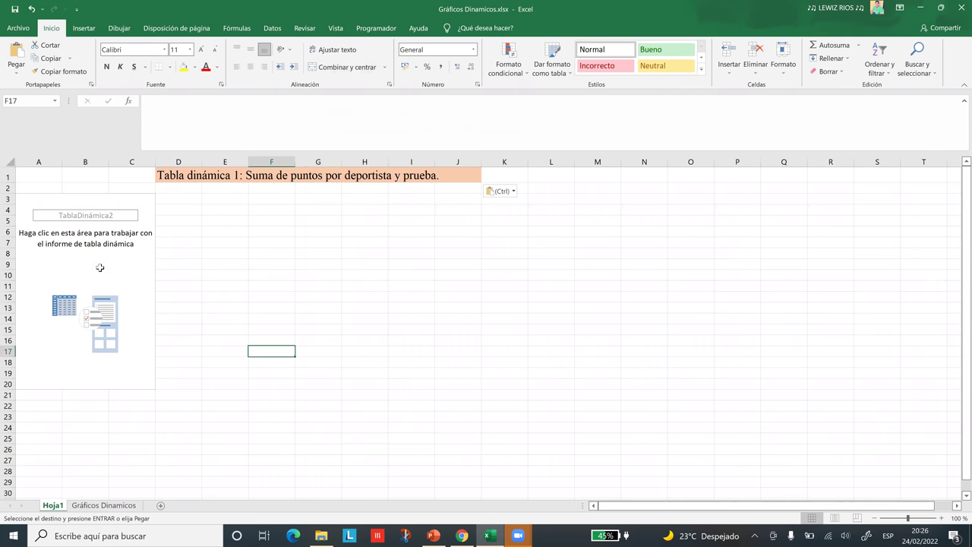
# Add Puntaje as the summed value and Competidor as the row field of the pivot table on Hoja1.
pyautogui.click(100, 266)
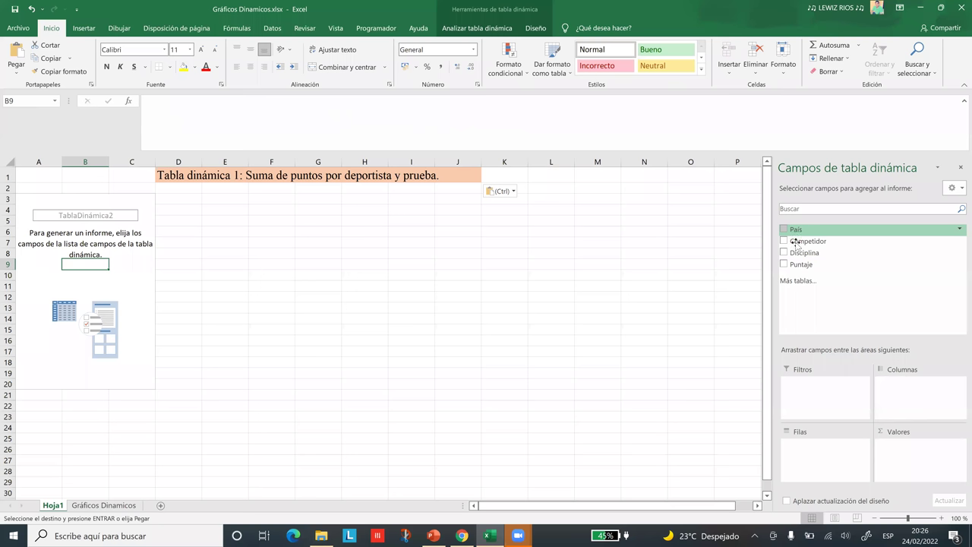
pyautogui.click(788, 268)
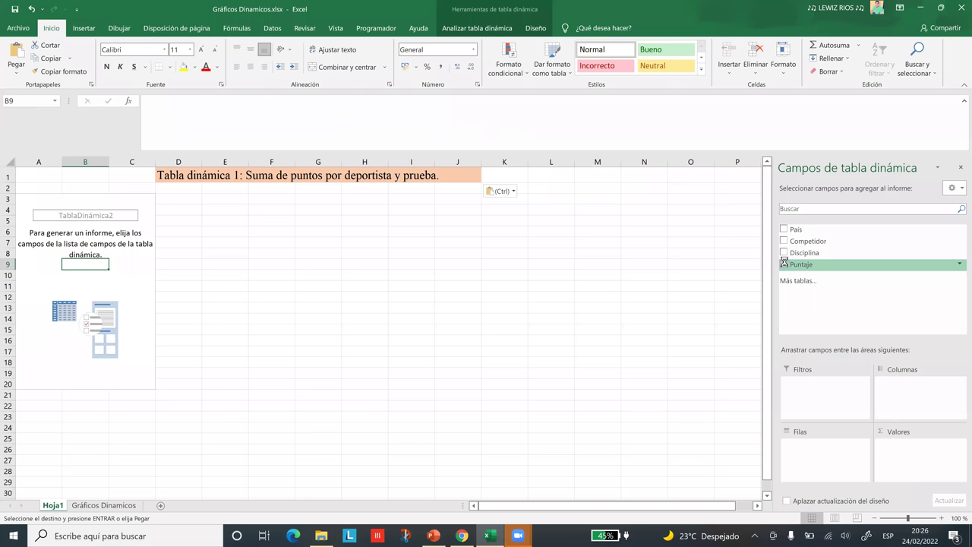
pyautogui.click(784, 265)
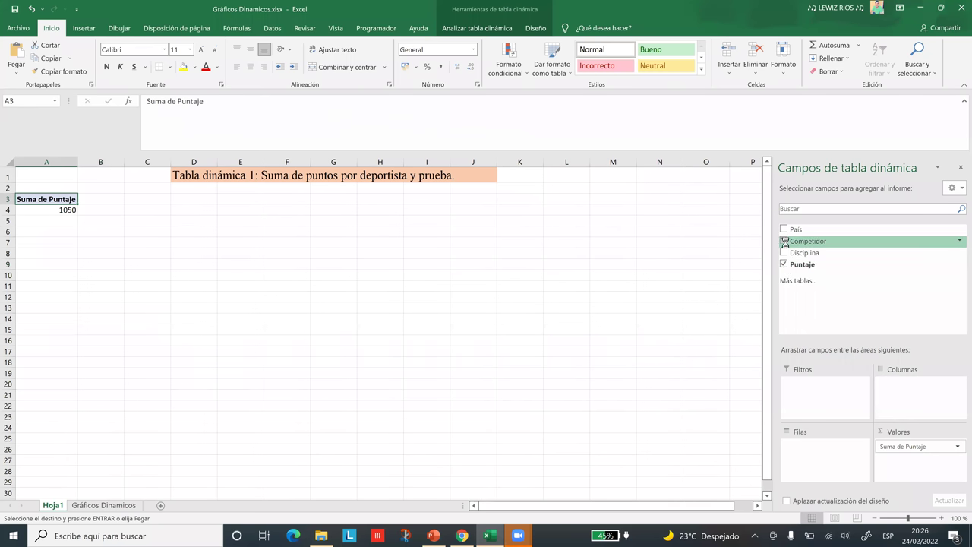
pyautogui.click(785, 243)
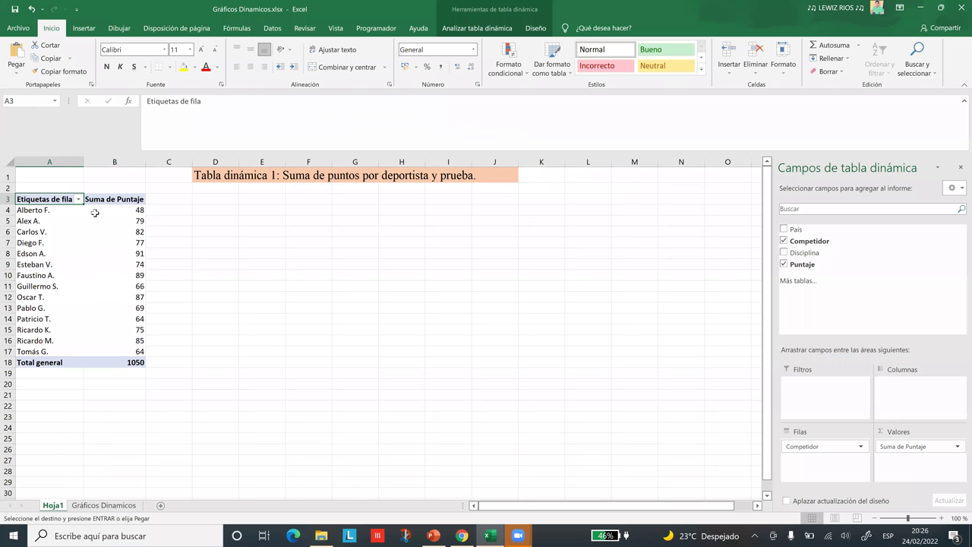
# Examine the Disciplina column in the Gráficos Dinamicos data to see which events it lists.
pyautogui.hotkey('ctrl', 'pagedown')
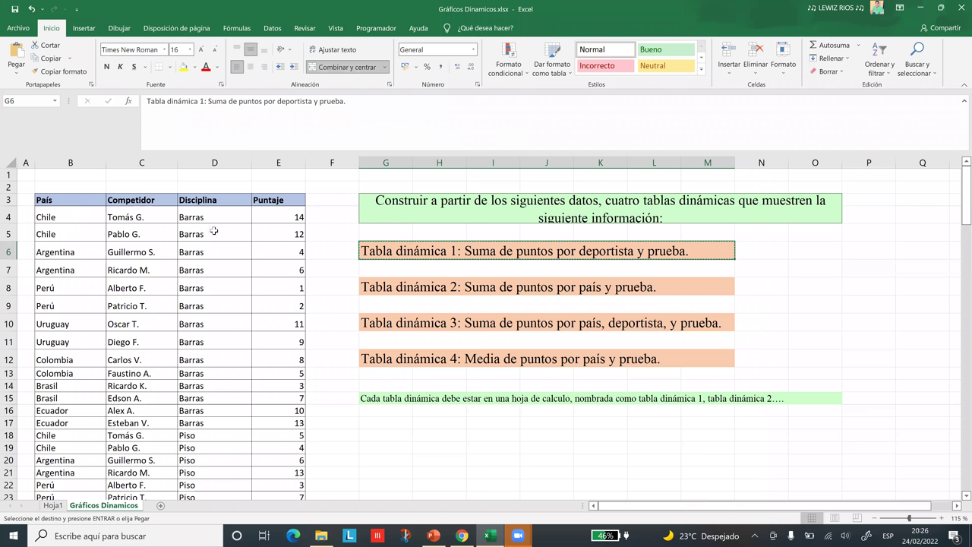
pyautogui.click(209, 272)
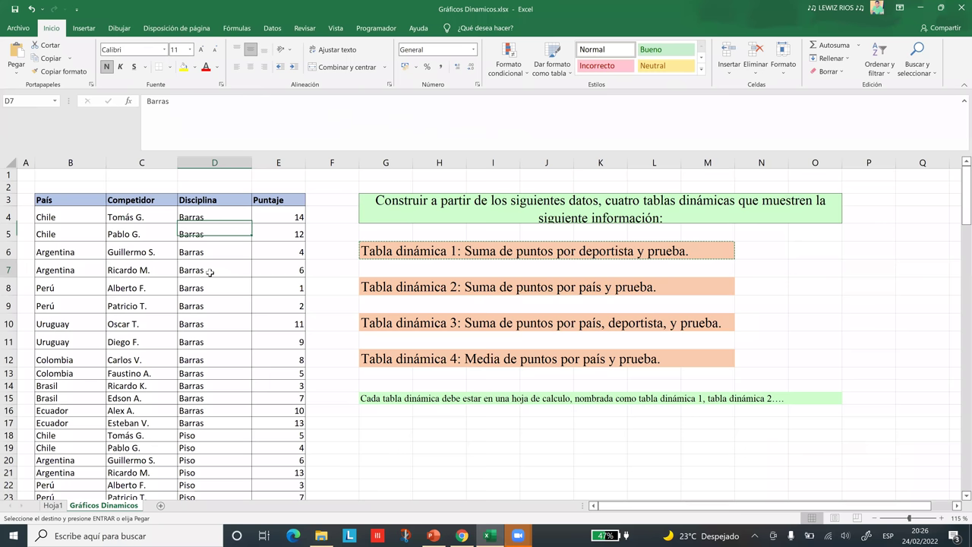
pyautogui.press('Down')
pyautogui.press('Down')
pyautogui.press('Down')
pyautogui.press('Down')
pyautogui.press('Down')
pyautogui.press('Down')
pyautogui.press('Down')
pyautogui.press('Down')
pyautogui.press('Down')
pyautogui.press('Down')
pyautogui.press('Down')
pyautogui.press('Down')
pyautogui.press('Down')
pyautogui.press('Down')
pyautogui.press('Down')
pyautogui.press('Down')
pyautogui.press('Down')
pyautogui.press('Down')
pyautogui.press('Down')
pyautogui.press('Down')
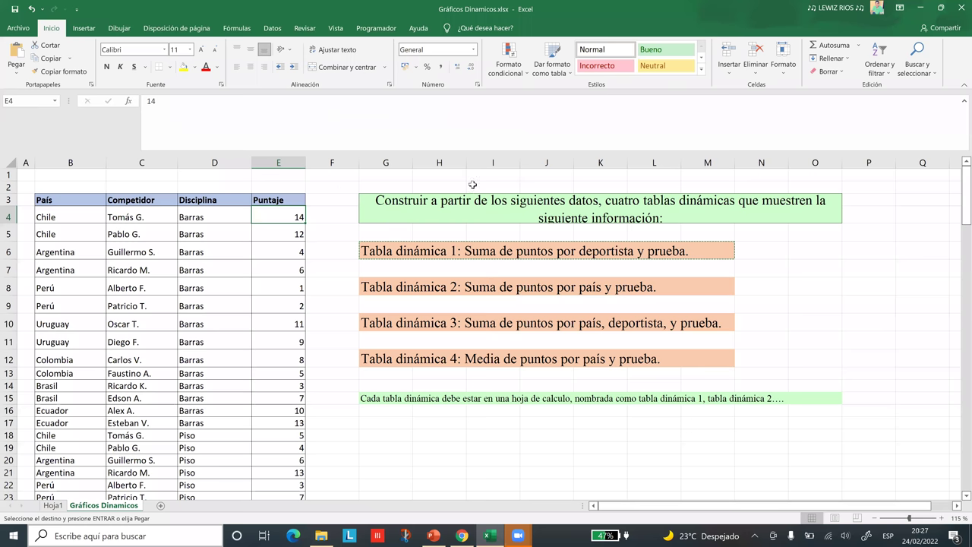
# Add the Disciplina field to the rows of the pivot table on Hoja1 and check the first athlete's points per discipline.
pyautogui.hotkey('ctrl', 'pageup')
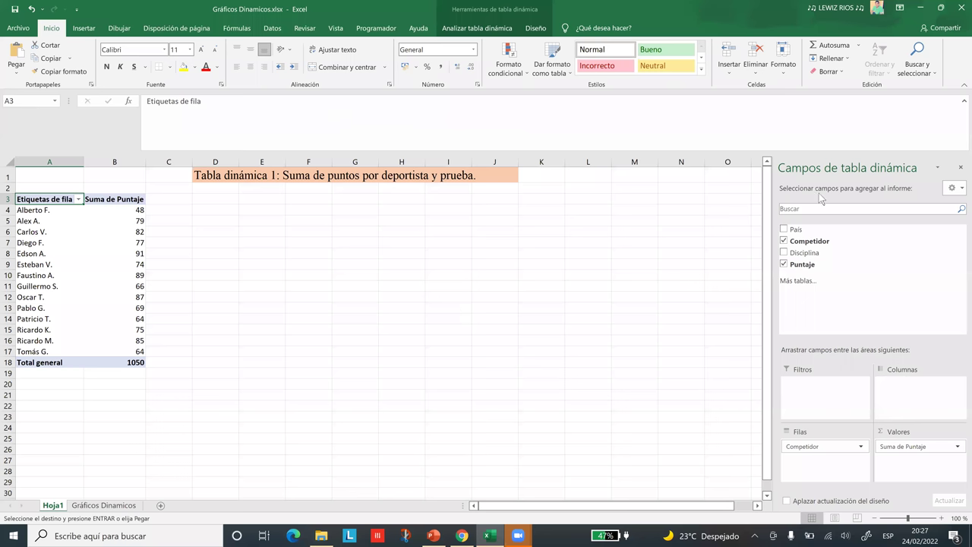
pyautogui.click(784, 253)
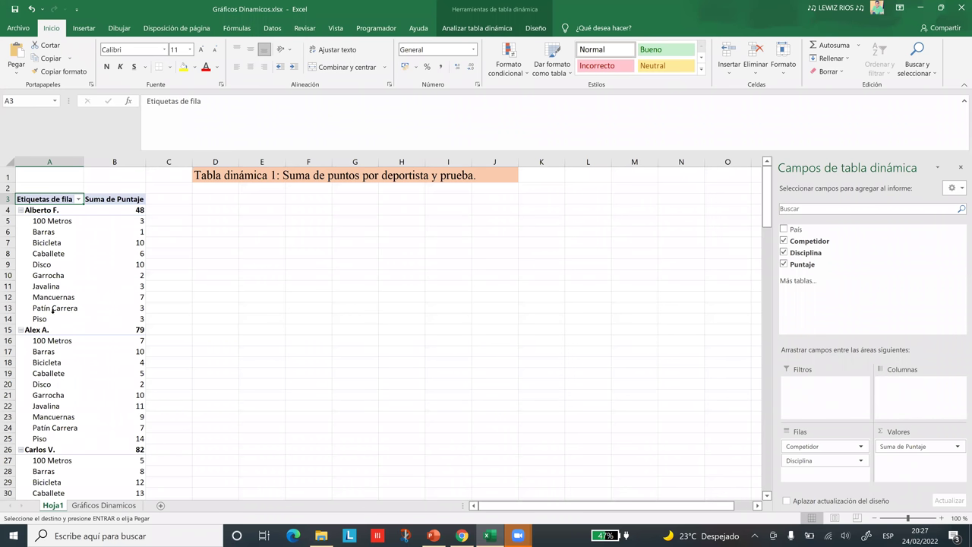
pyautogui.click(136, 212)
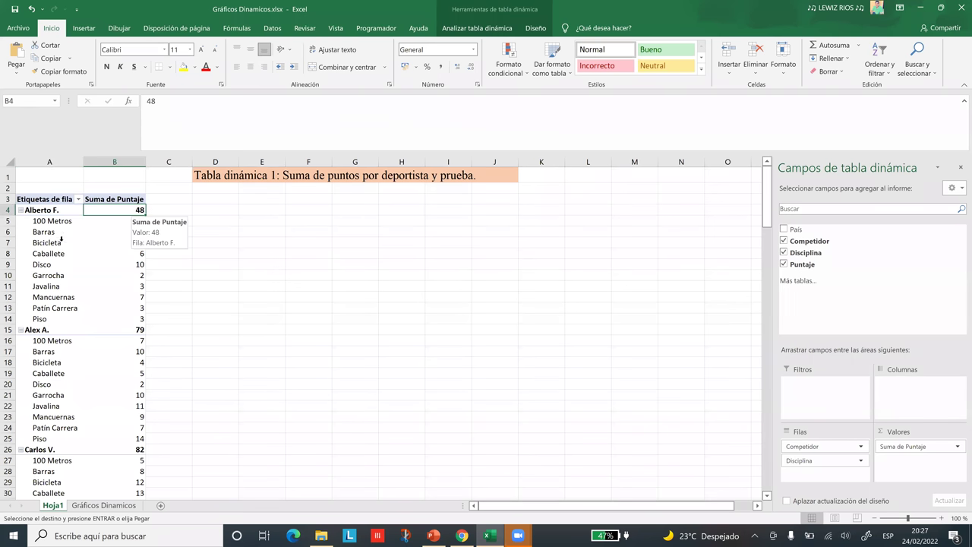
pyautogui.press('Down')
pyautogui.press('Down')
pyautogui.press('Down')
pyautogui.press('Down')
pyautogui.press('Down')
pyautogui.press('Down')
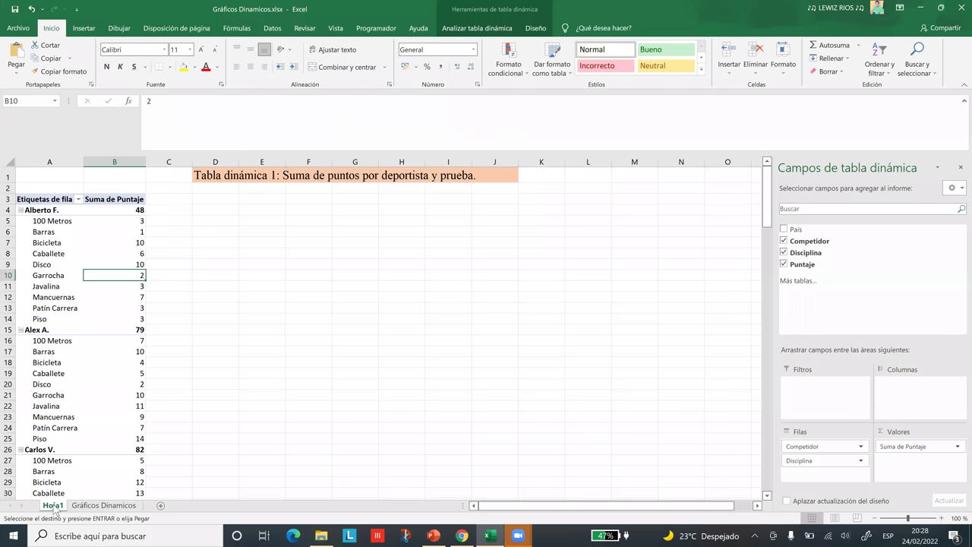
# Rename the sheet Hoja1 as TD1.
pyautogui.moveTo(54, 511); pyautogui.dragTo(152, 494)
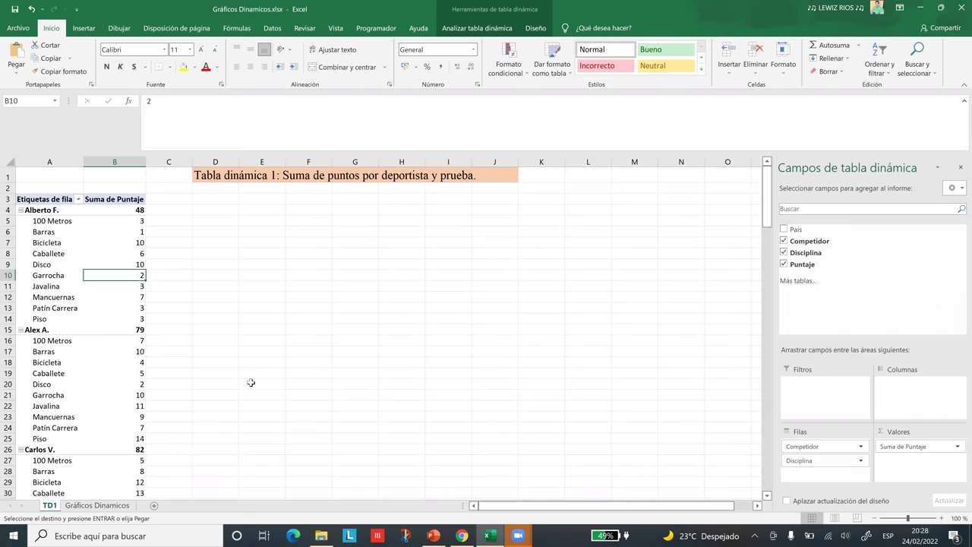
pyautogui.click(58, 342)
pyautogui.click(338, 305)
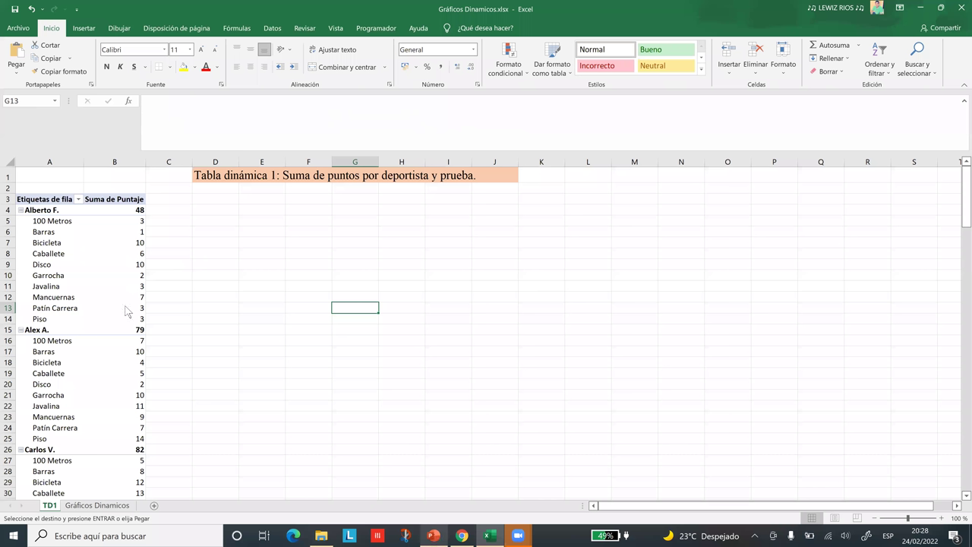
# Insert a clustered column pivot chart on TD1 based on the athlete and discipline pivot table.
pyautogui.click(427, 535)
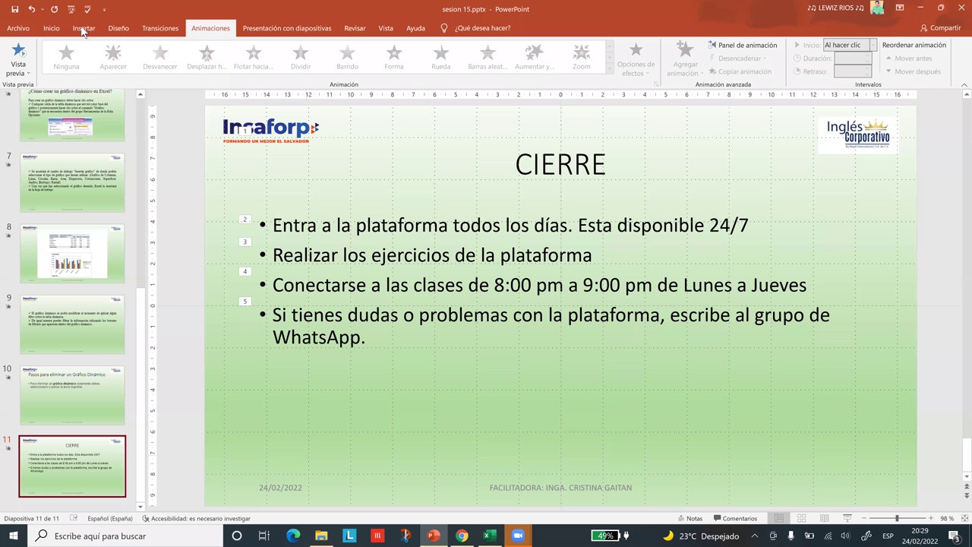
pyautogui.hotkey('alt', 'Tab')
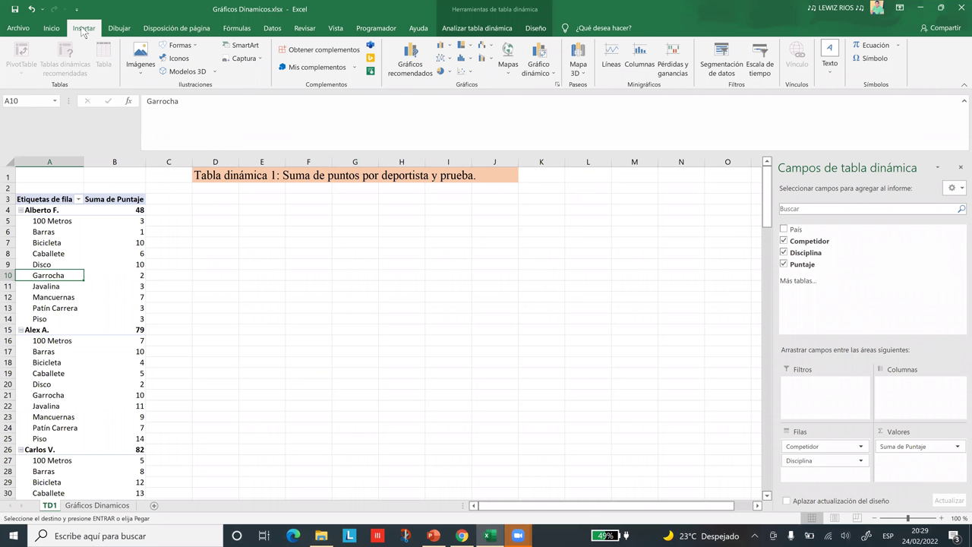
pyautogui.click(542, 55)
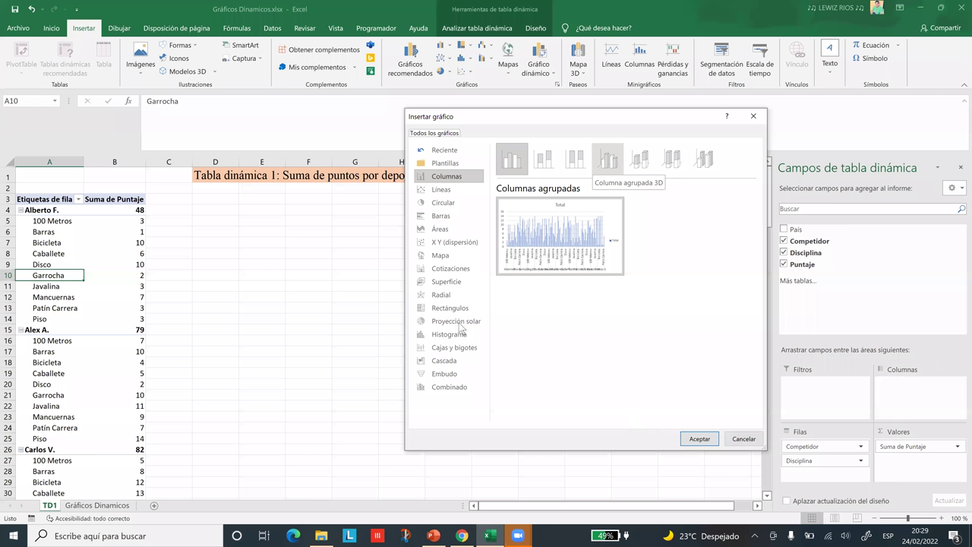
pyautogui.press('Return')
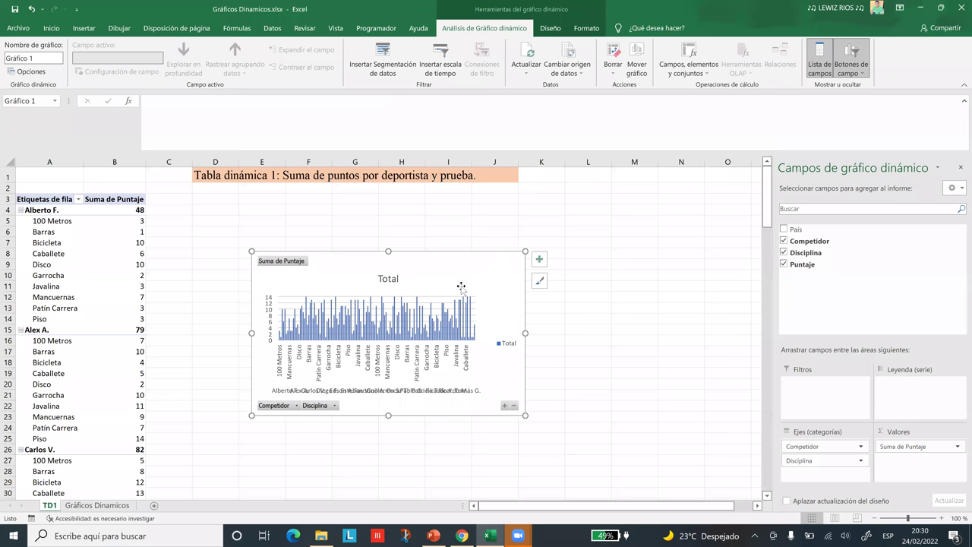
pyautogui.press('Escape')
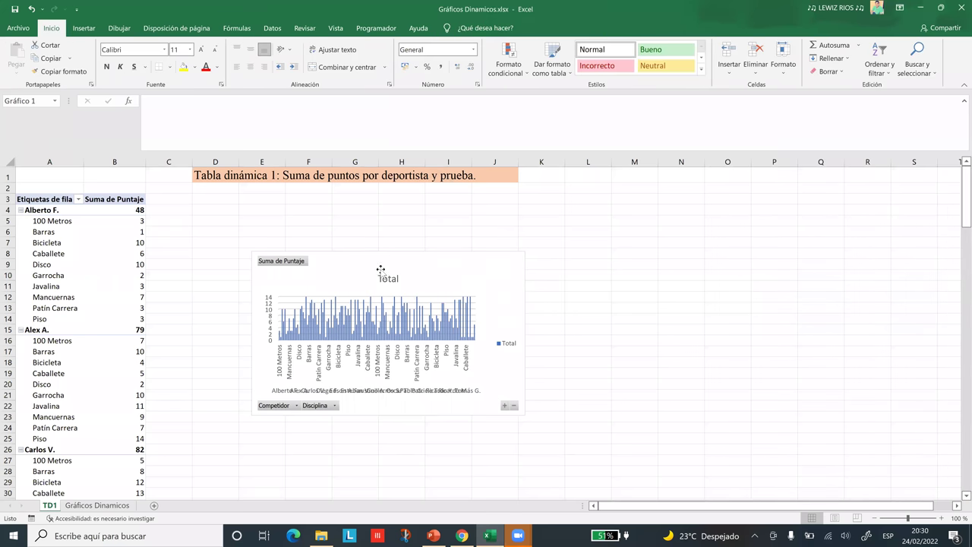
# Enlarge the pivot chart and place it beneath the title, covering about D2 to Q26.
pyautogui.click(526, 251)
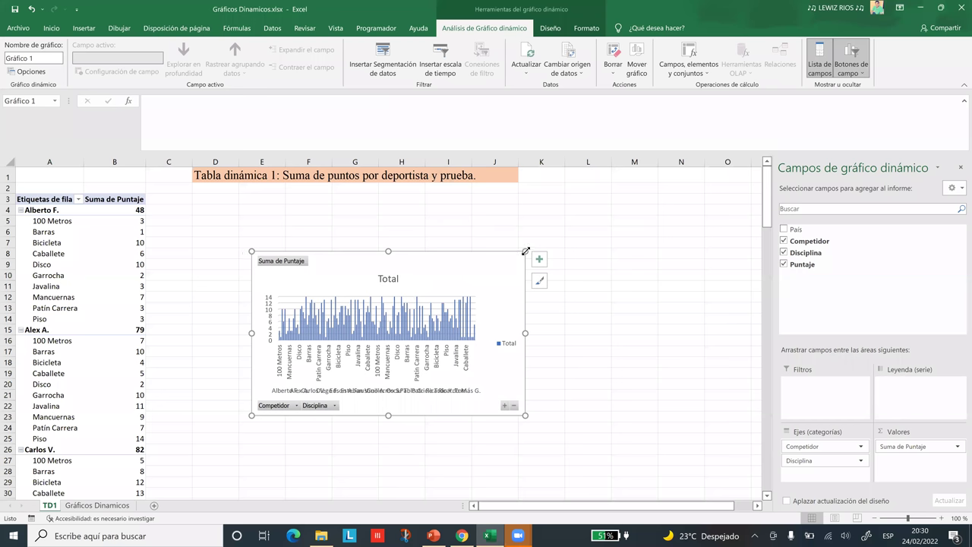
pyautogui.moveTo(661, 187); pyautogui.dragTo(658, 189)
pyautogui.moveTo(666, 417); pyautogui.dragTo(664, 417)
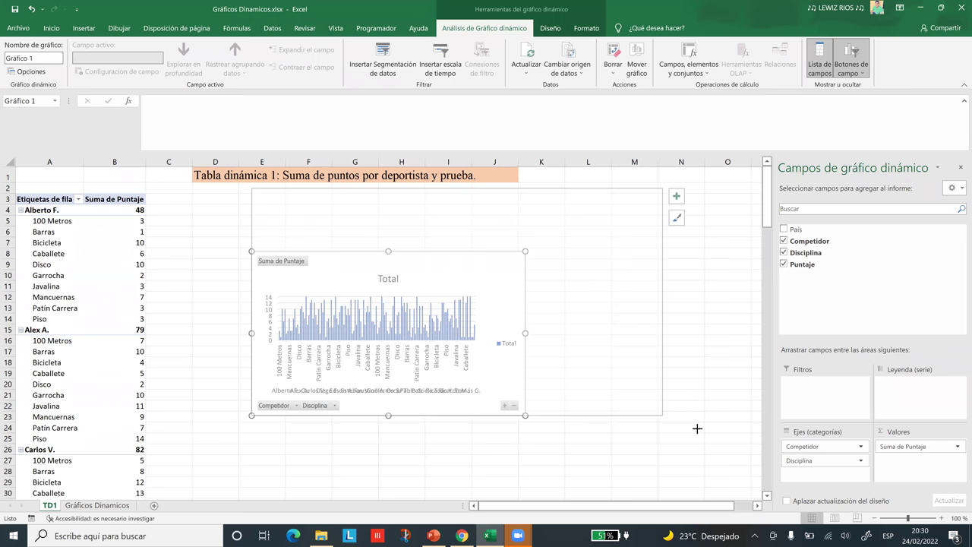
pyautogui.moveTo(737, 447); pyautogui.dragTo(671, 439)
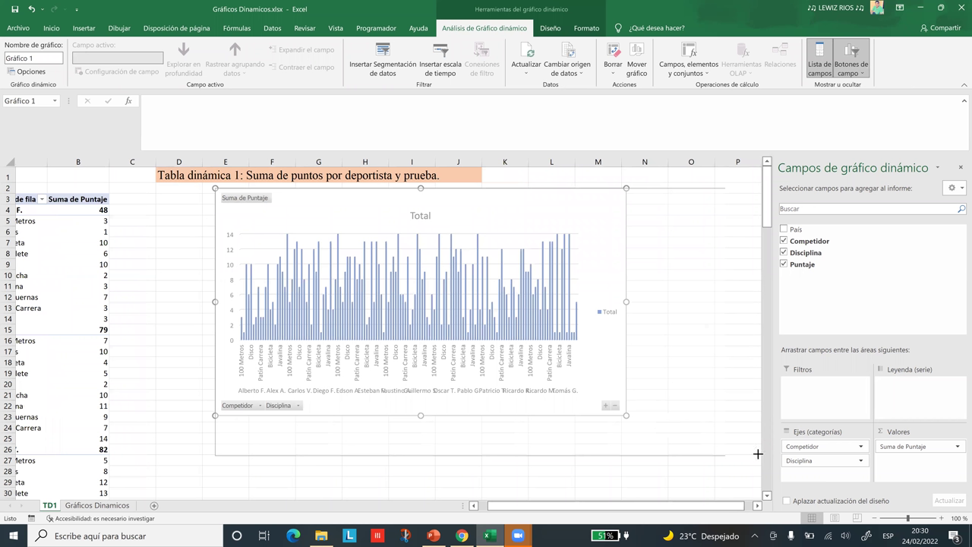
pyautogui.moveTo(758, 458); pyautogui.dragTo(180, 461)
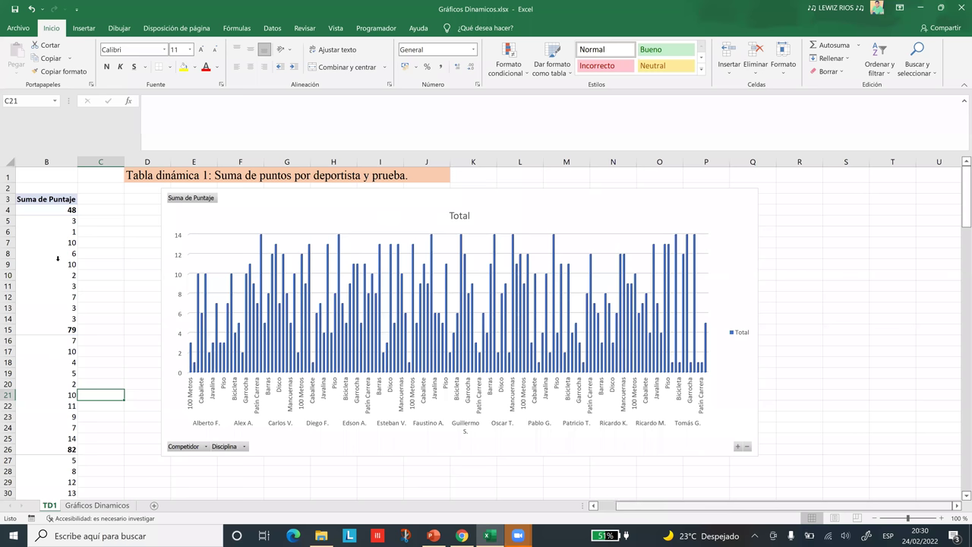
pyautogui.hscroll(-1, 53, 251)
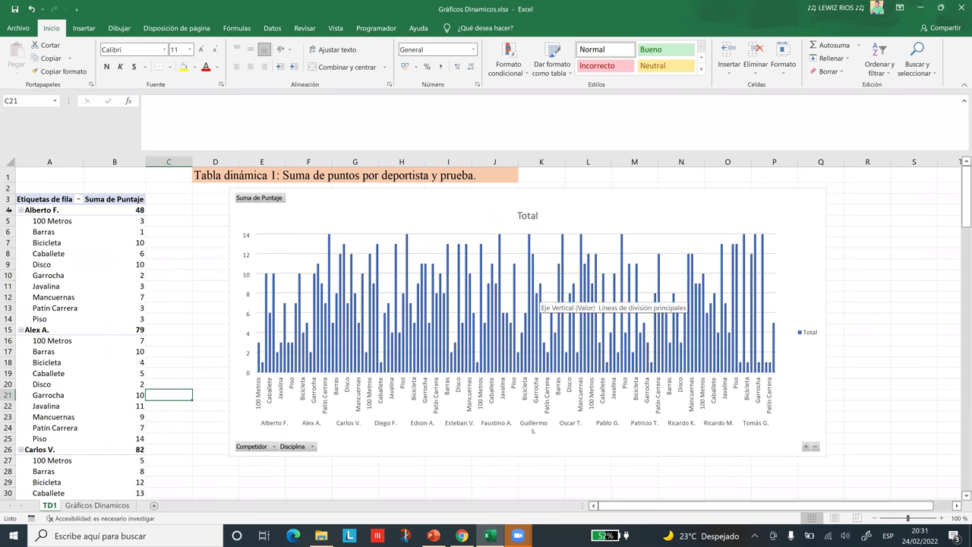
# Collapse the discipline rows of every athlete in the TD1 pivot table so the chart plots one total per athlete.
pyautogui.click(21, 210)
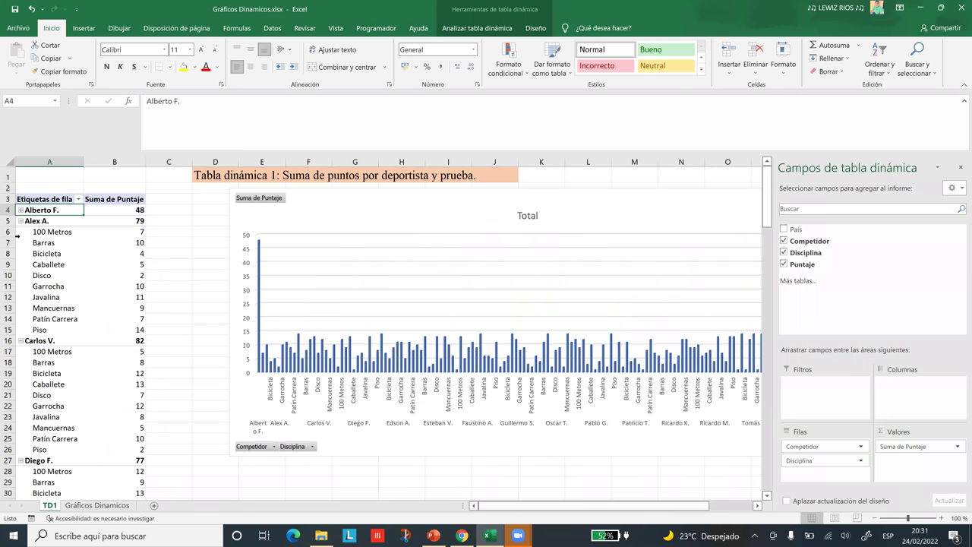
pyautogui.click(21, 221)
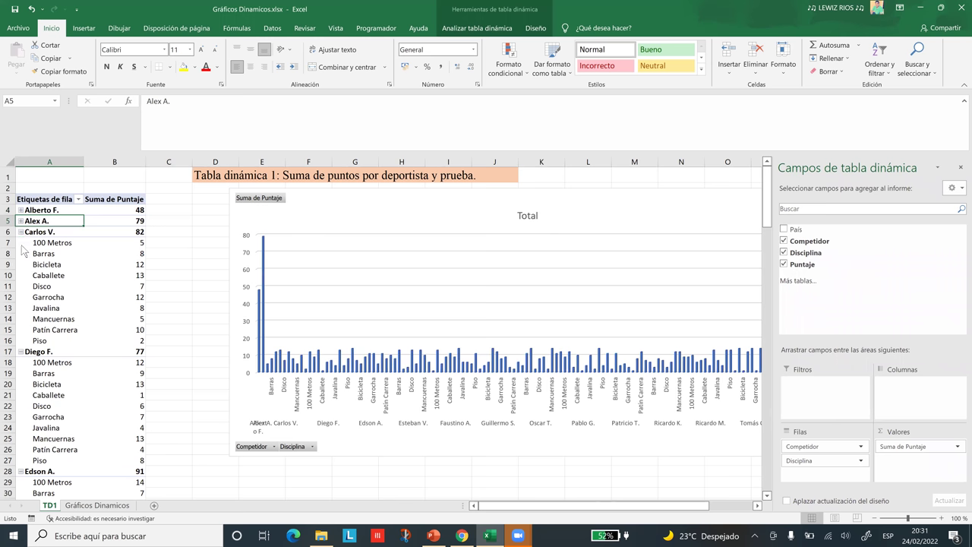
pyautogui.click(20, 232)
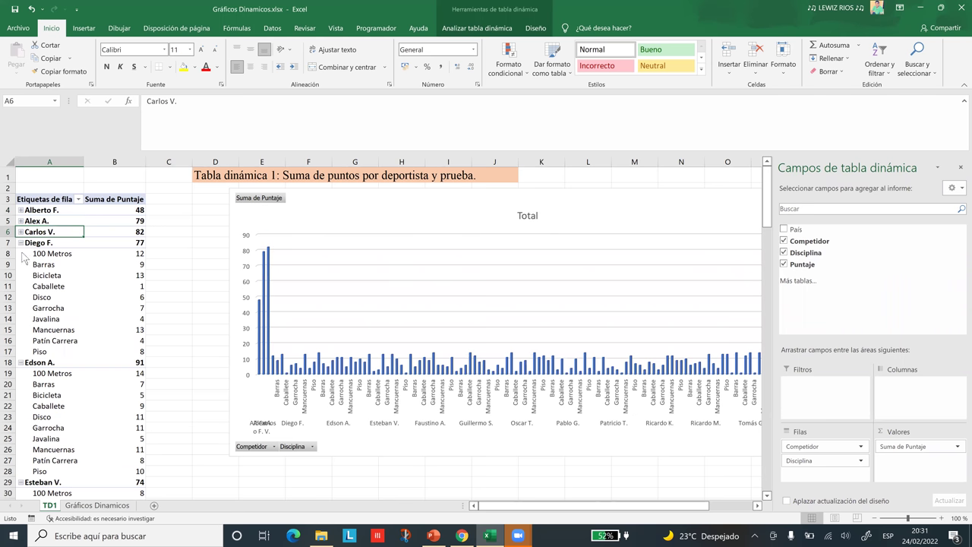
pyautogui.click(20, 242)
pyautogui.click(21, 253)
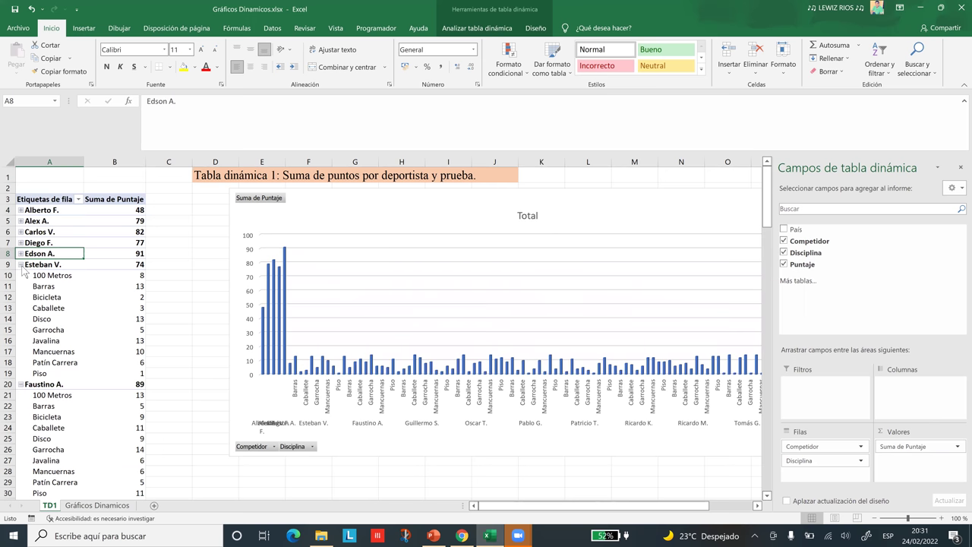
pyautogui.click(20, 264)
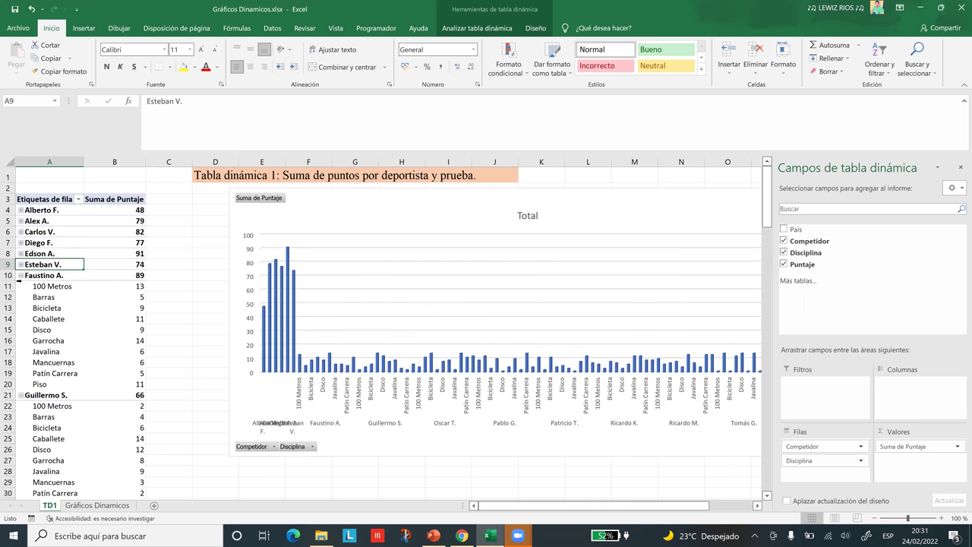
pyautogui.click(20, 275)
pyautogui.click(20, 286)
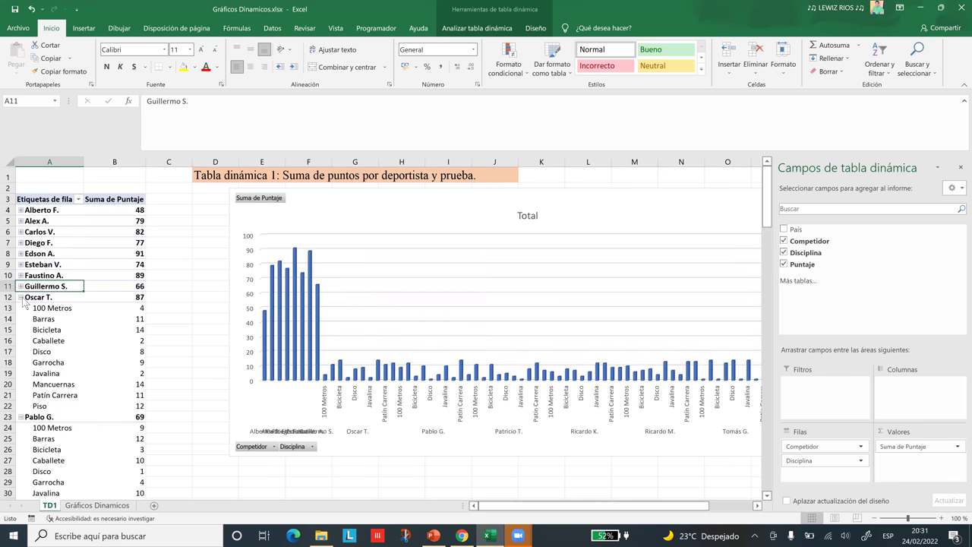
pyautogui.click(21, 297)
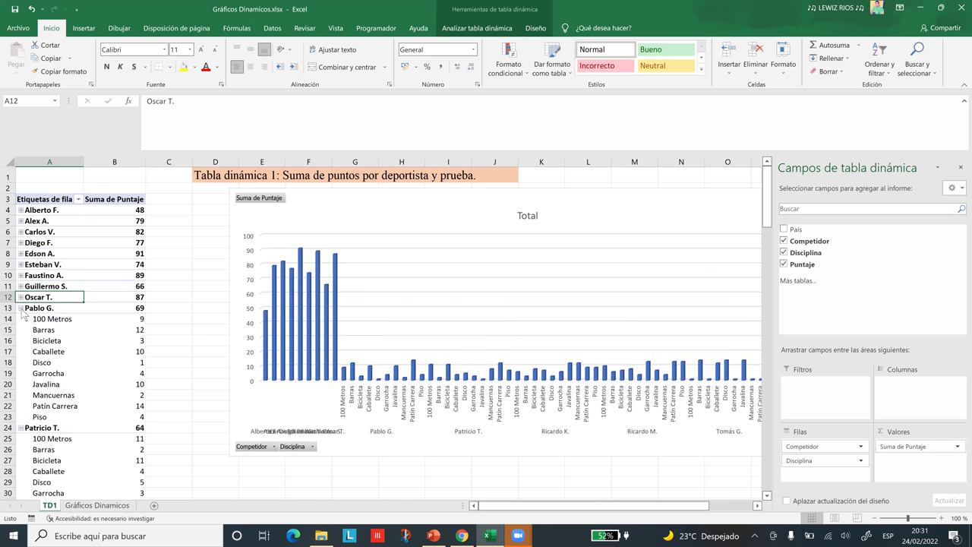
pyautogui.click(20, 307)
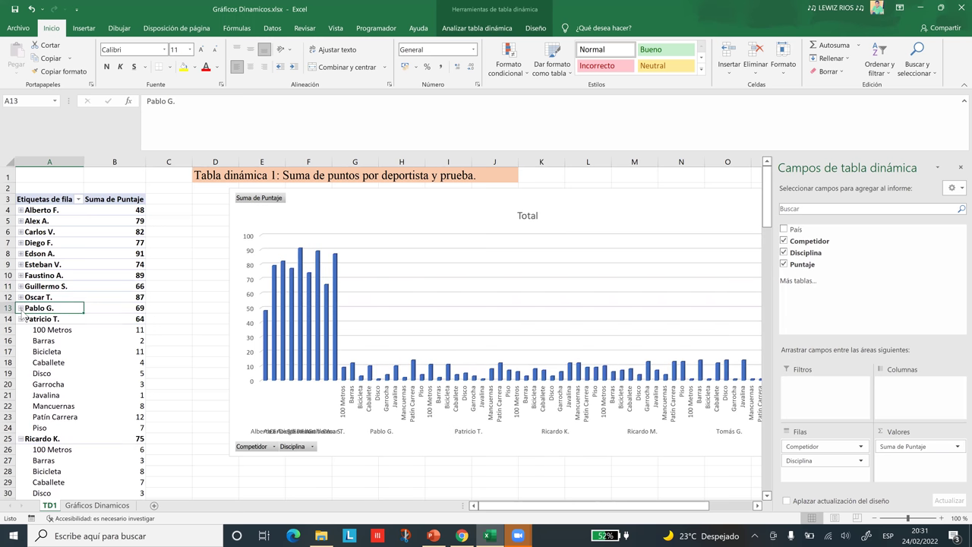
pyautogui.click(17, 321)
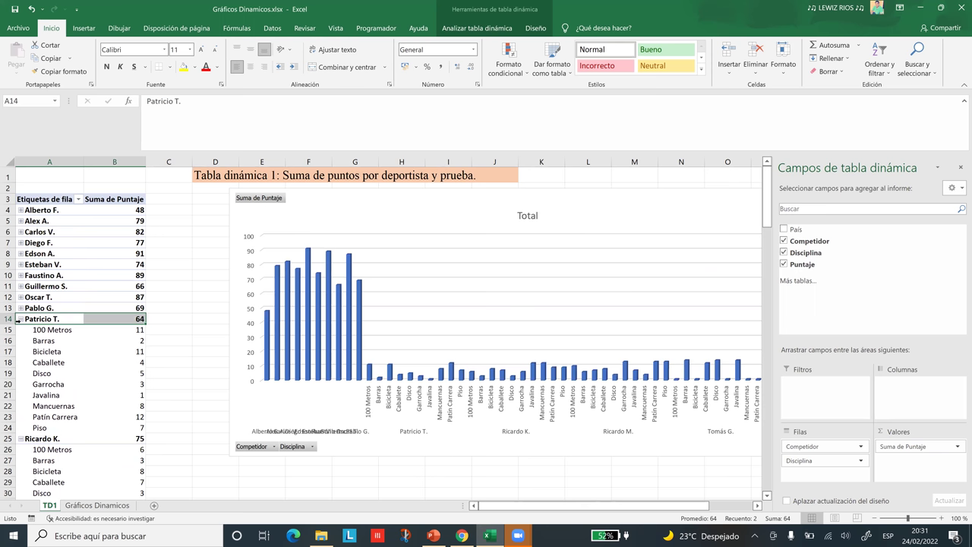
pyautogui.click(20, 319)
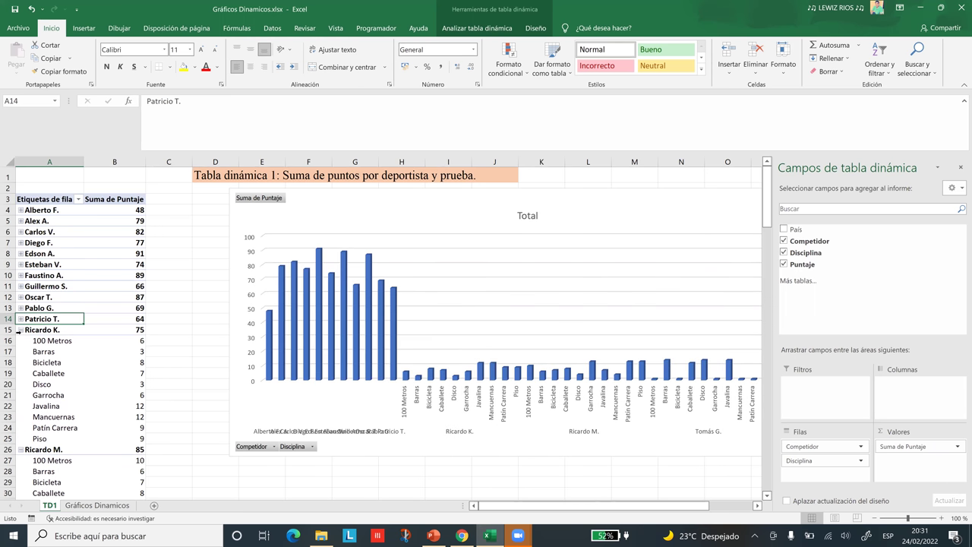
pyautogui.click(21, 329)
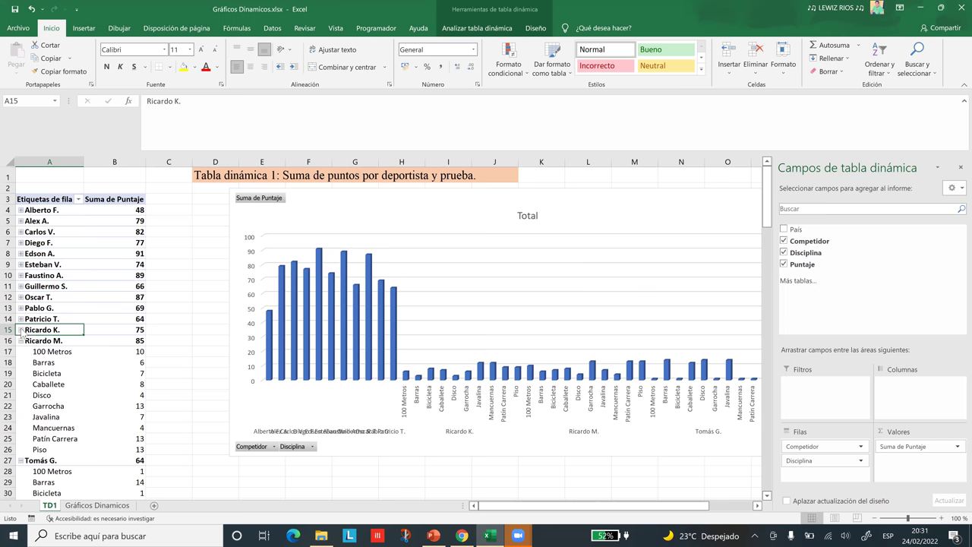
pyautogui.click(21, 342)
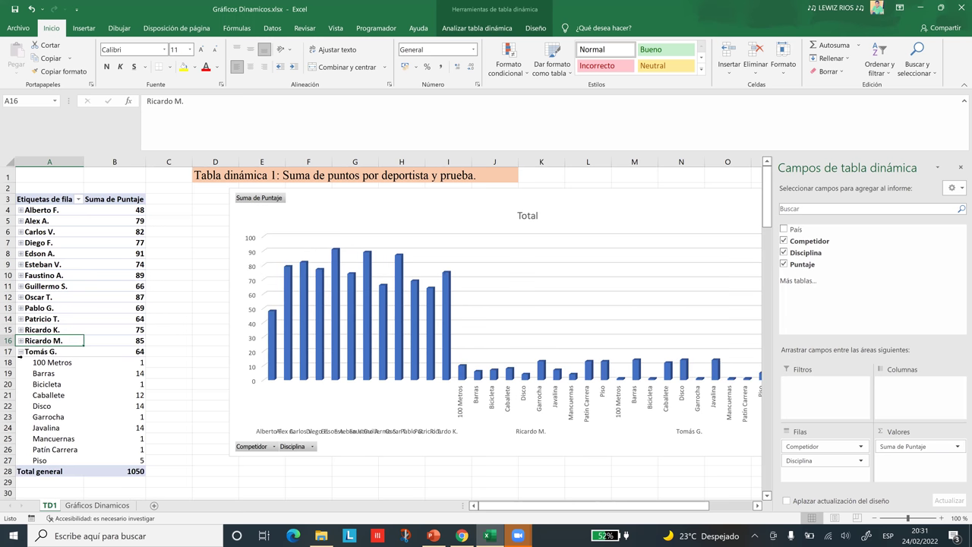
pyautogui.click(20, 352)
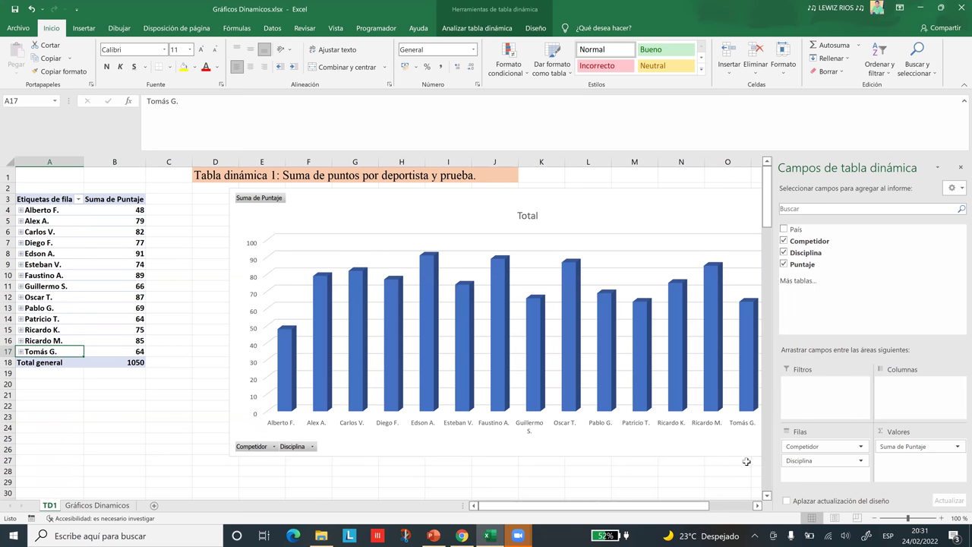
# Compare the athletes' total points in the pivot table with the columns across the full width of the pivot chart.
pyautogui.click(758, 506)
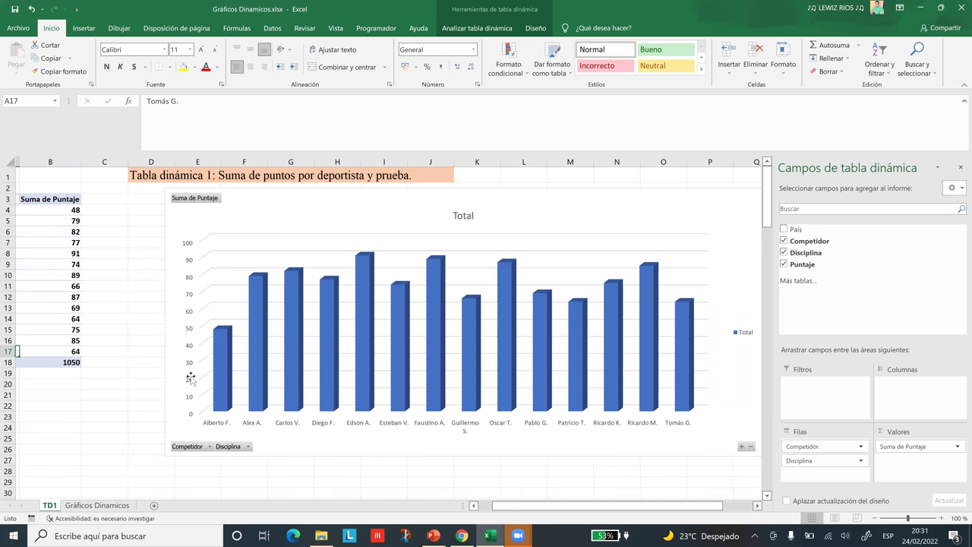
pyautogui.hscroll(1, 191, 379)
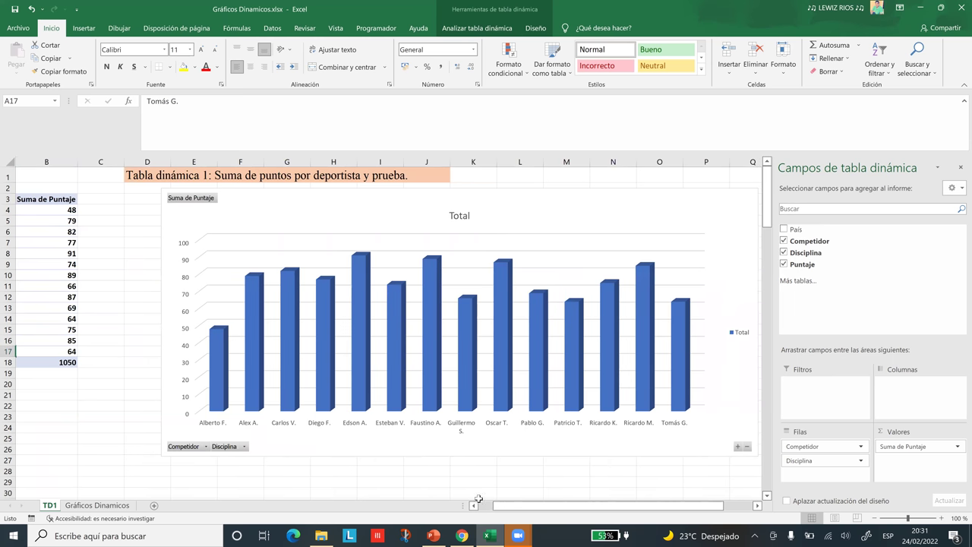
pyautogui.hscroll(-1, 91, 310)
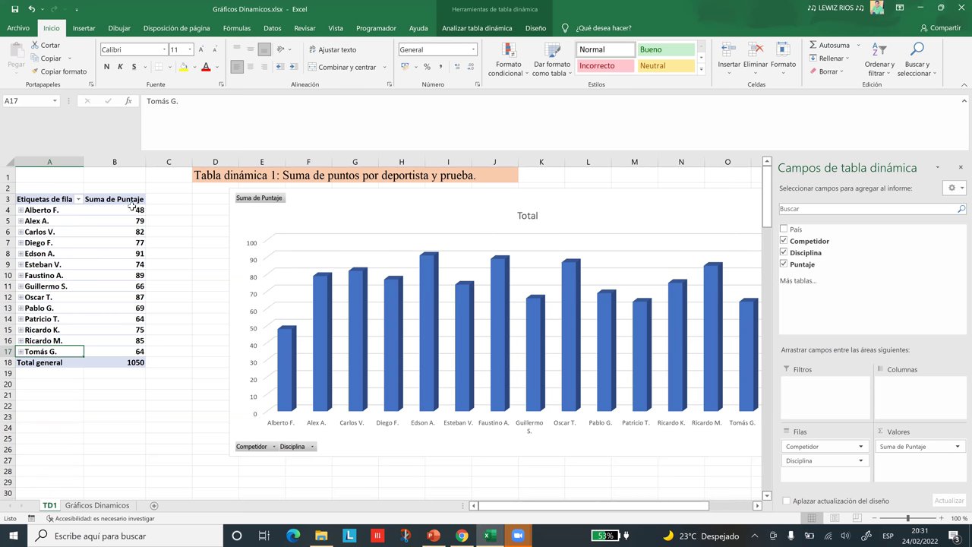
pyautogui.moveTo(141, 286)
pyautogui.moveTo(51, 276)
pyautogui.moveTo(435, 431)
# Expand the athlete in row 8 to check the points per discipline, and collapse that athlete again.
pyautogui.click(20, 254)
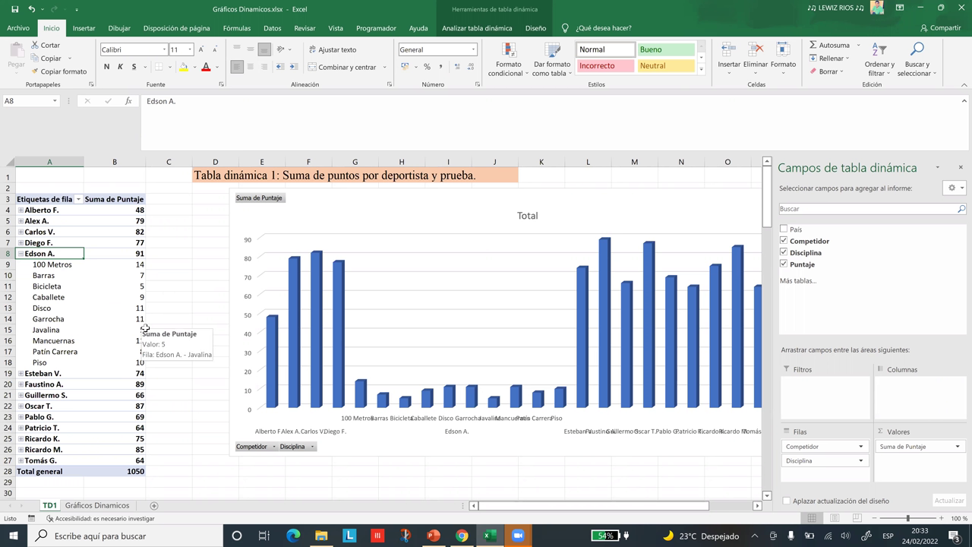
pyautogui.moveTo(145, 334)
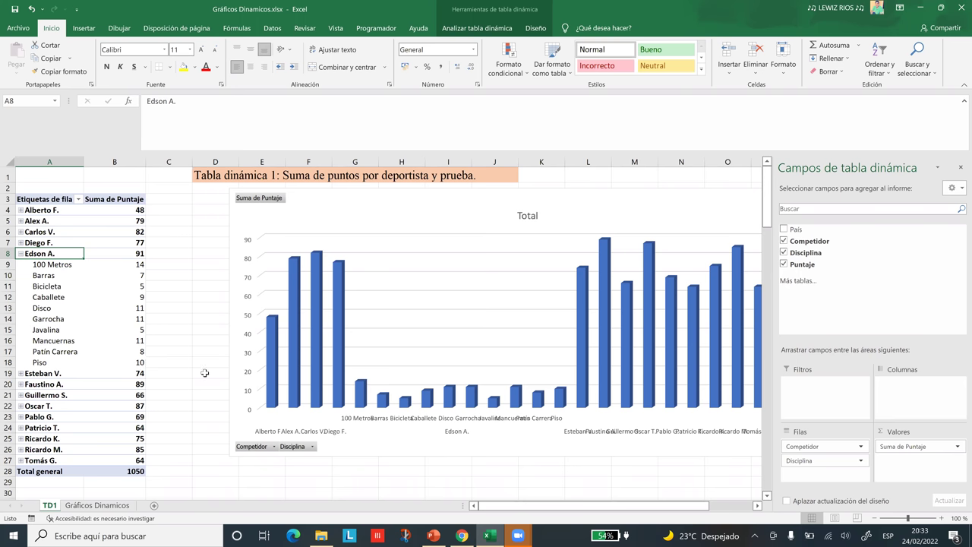
pyautogui.click(20, 253)
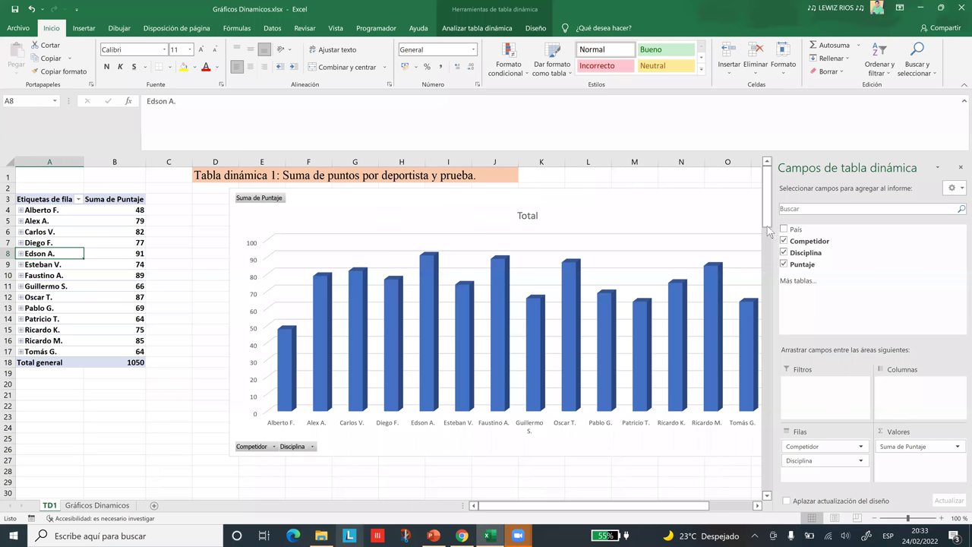
pyautogui.moveTo(774, 234); pyautogui.dragTo(734, 495)
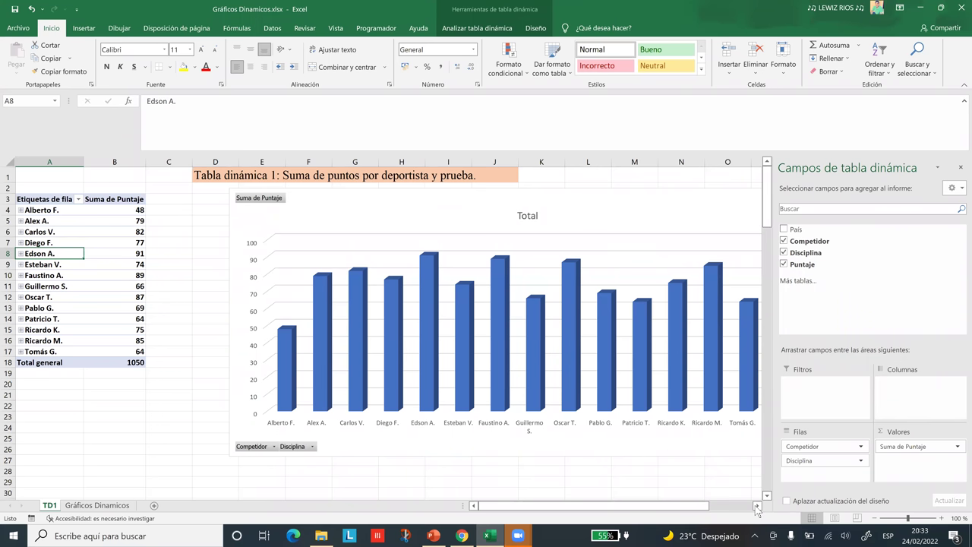
pyautogui.click(756, 506)
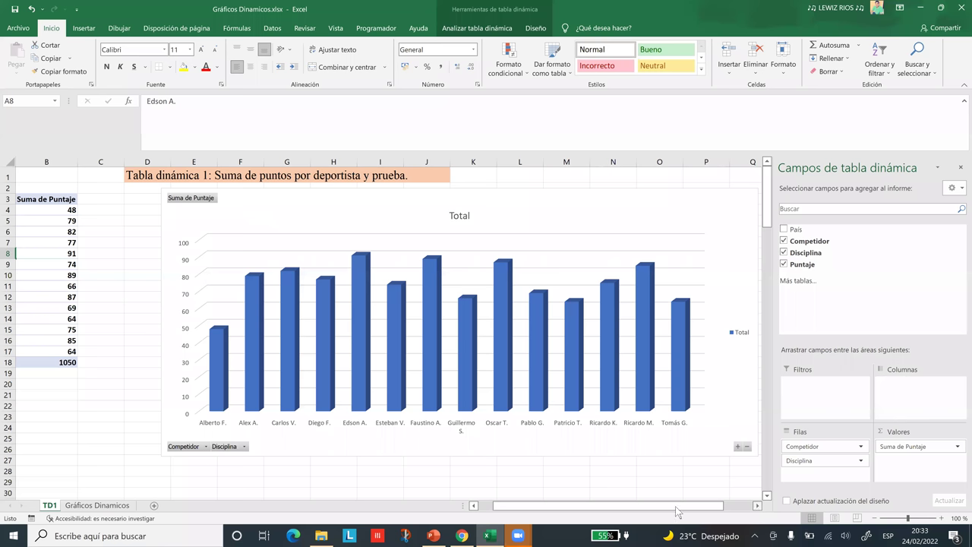
pyautogui.hscroll(-1, 652, 513)
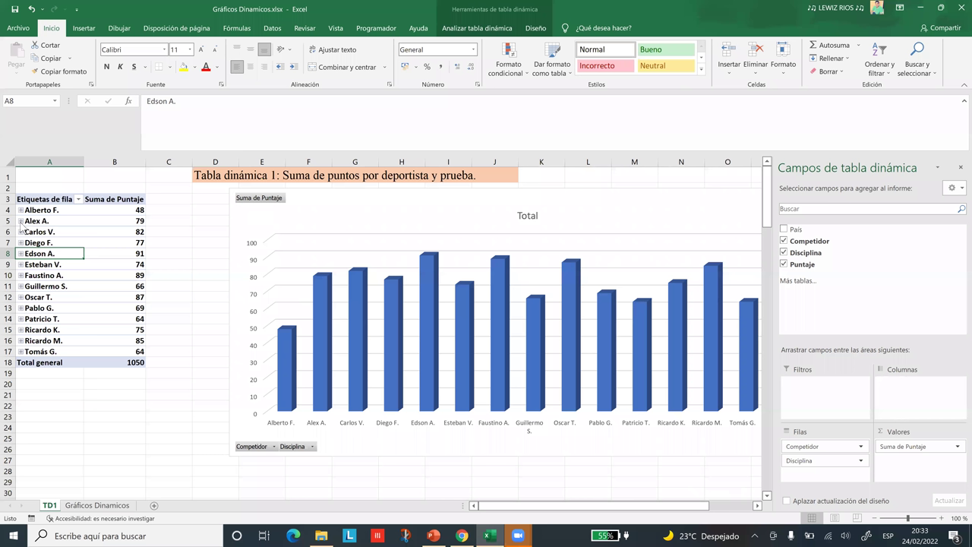
# Expand the discipline rows of the athletes from row 13 up to row 4 in the pivot table.
pyautogui.click(22, 267)
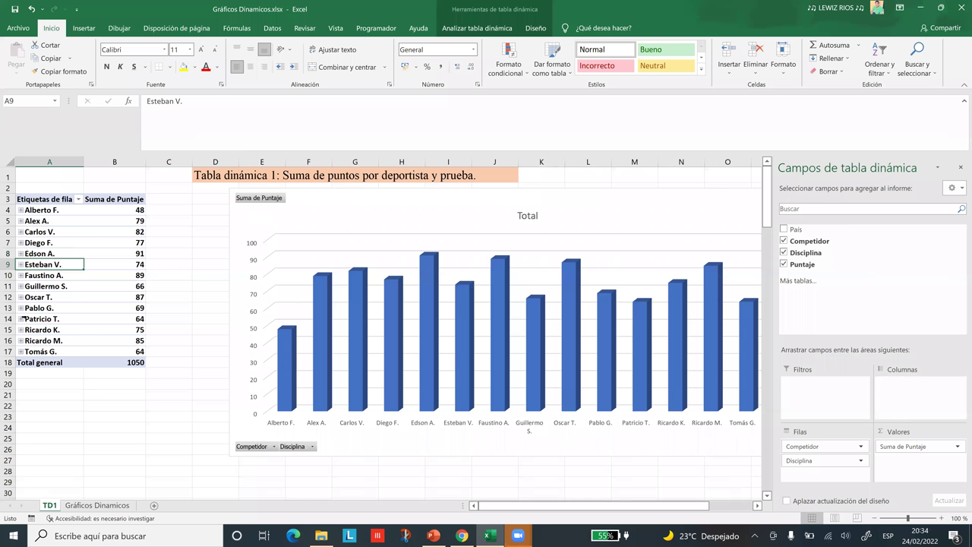
pyautogui.click(19, 310)
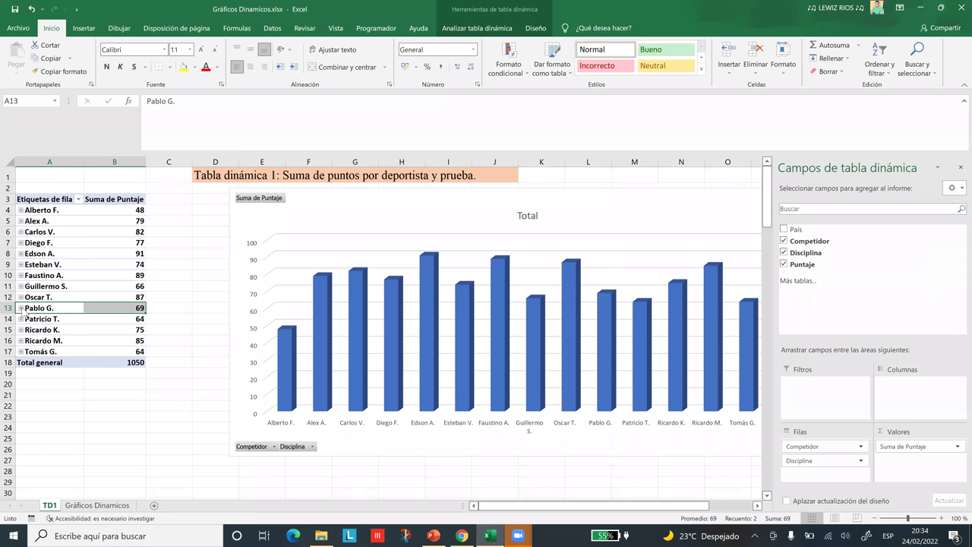
pyautogui.click(22, 310)
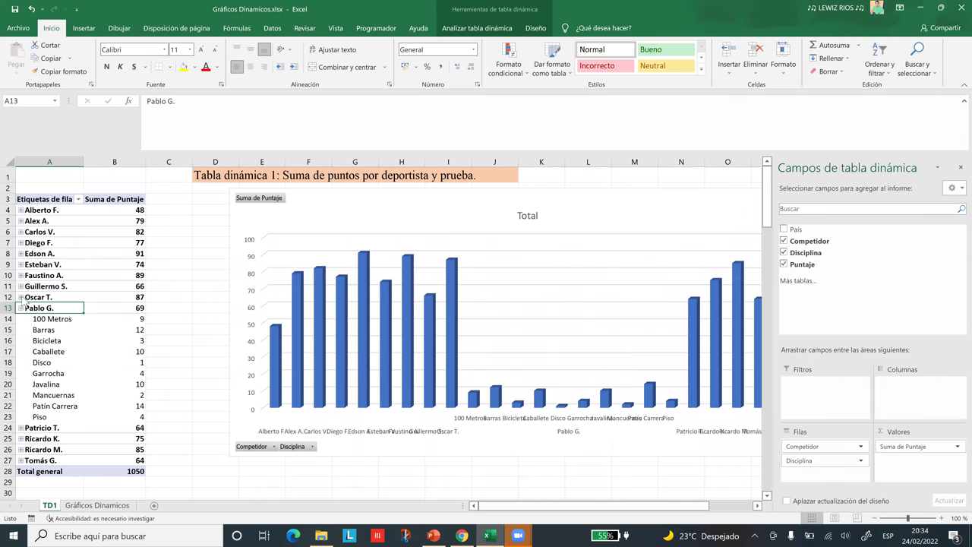
pyautogui.click(21, 297)
pyautogui.click(20, 286)
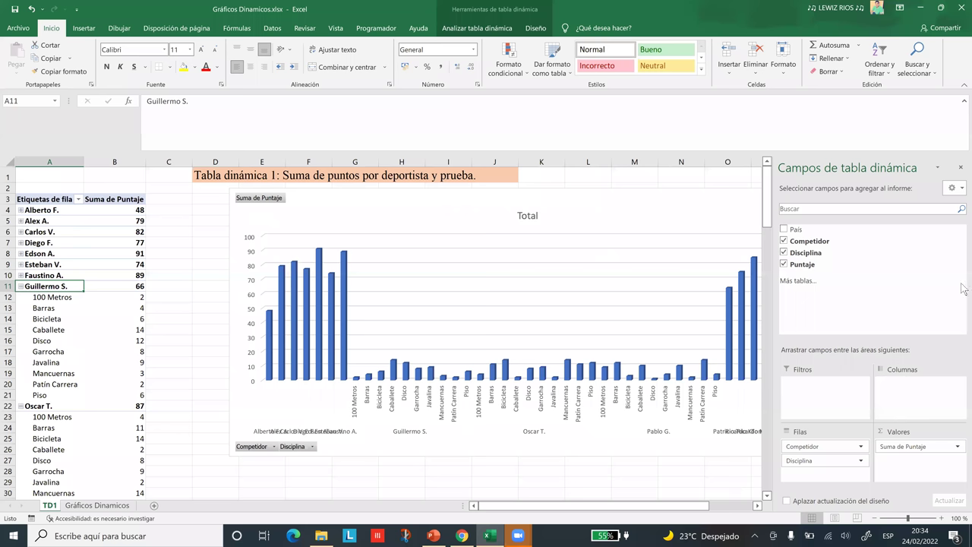
pyautogui.hotkey('ctrl', 'z')
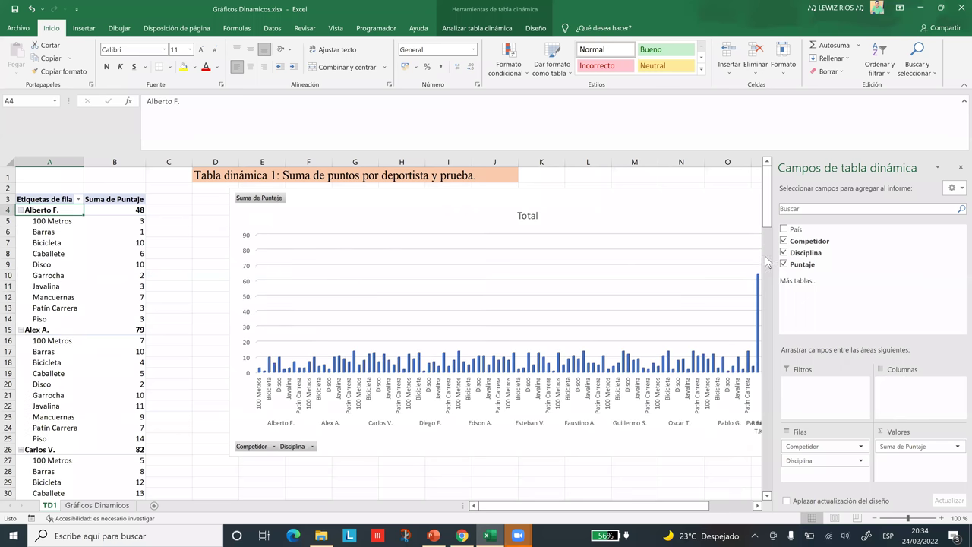
pyautogui.scroll(-9, 7, 362)
pyautogui.click(8, 368)
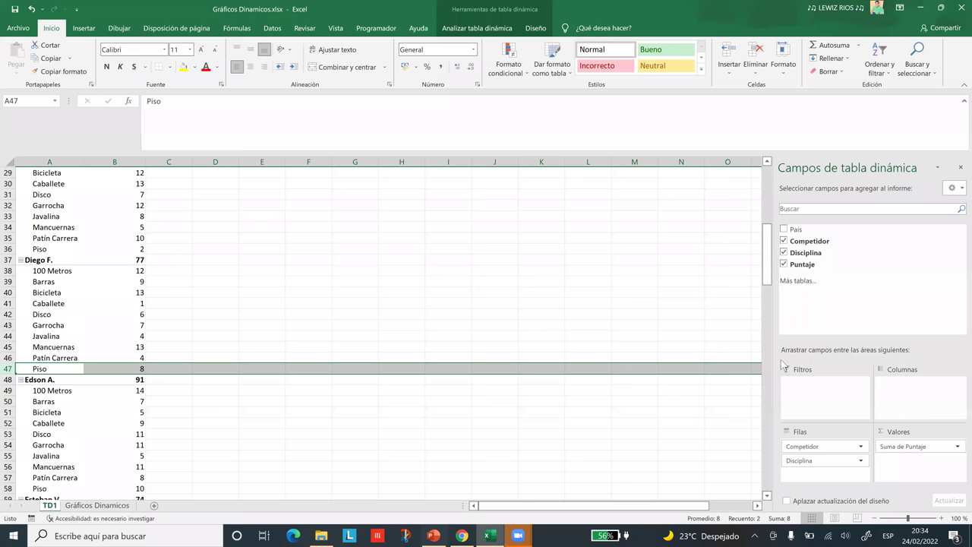
# Remove the Competidor field from the TD1 pivot table and add País to the rows beneath Disciplina.
pyautogui.click(786, 244)
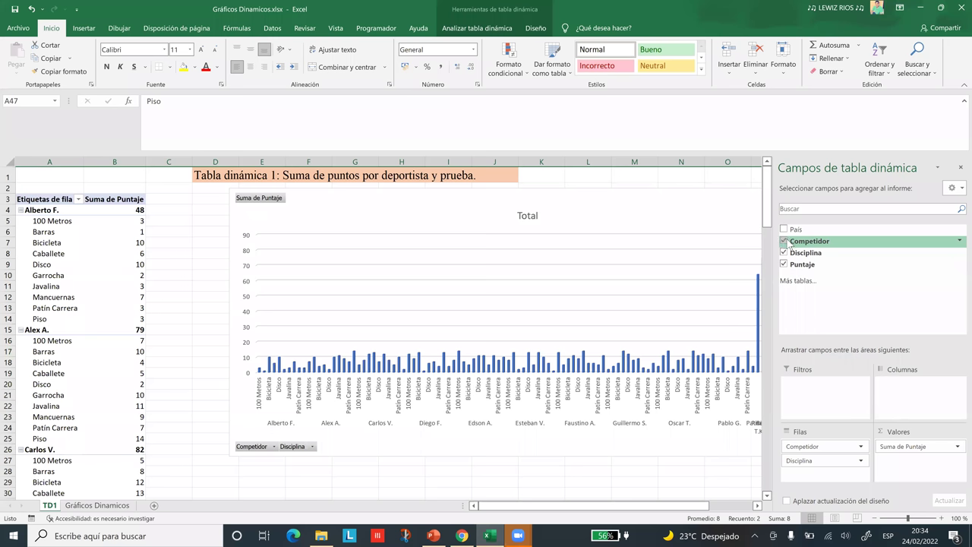
pyautogui.click(784, 242)
pyautogui.click(784, 242)
pyautogui.moveTo(785, 234); pyautogui.dragTo(321, 393)
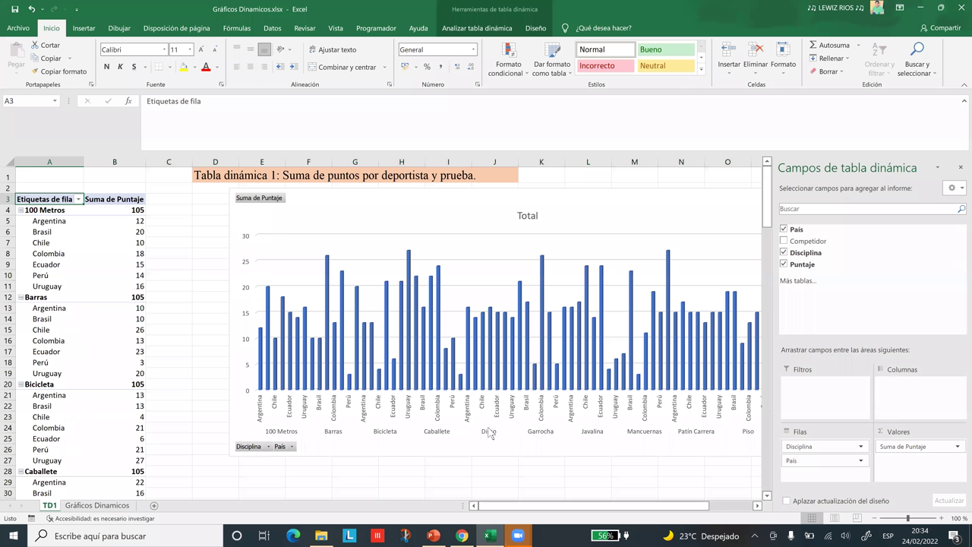
# Collapse the country rows of every discipline, from 100 Metros to Piso, so the chart plots one total per discipline.
pyautogui.click(21, 210)
pyautogui.click(21, 221)
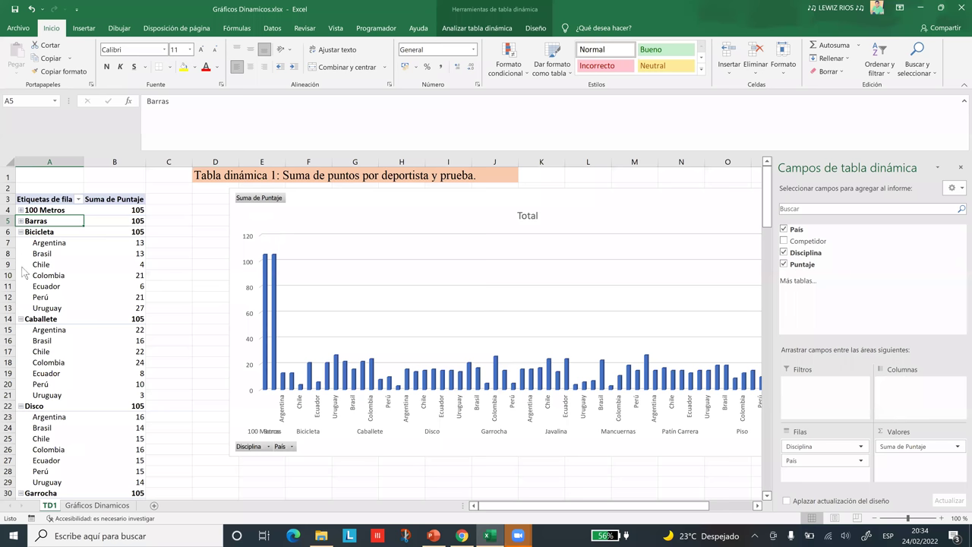
pyautogui.click(20, 232)
pyautogui.click(21, 243)
pyautogui.click(21, 254)
pyautogui.click(21, 264)
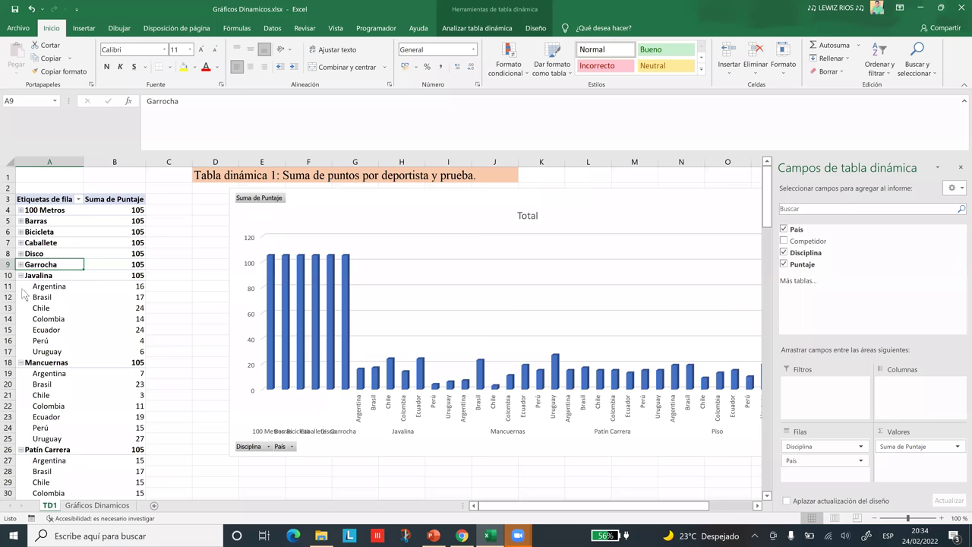
pyautogui.click(21, 275)
pyautogui.click(21, 286)
pyautogui.click(20, 297)
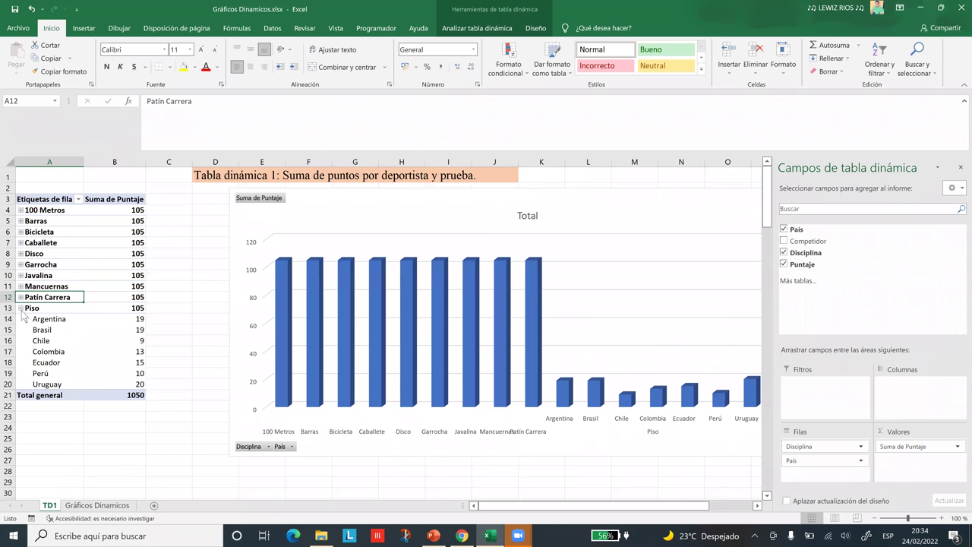
pyautogui.click(17, 311)
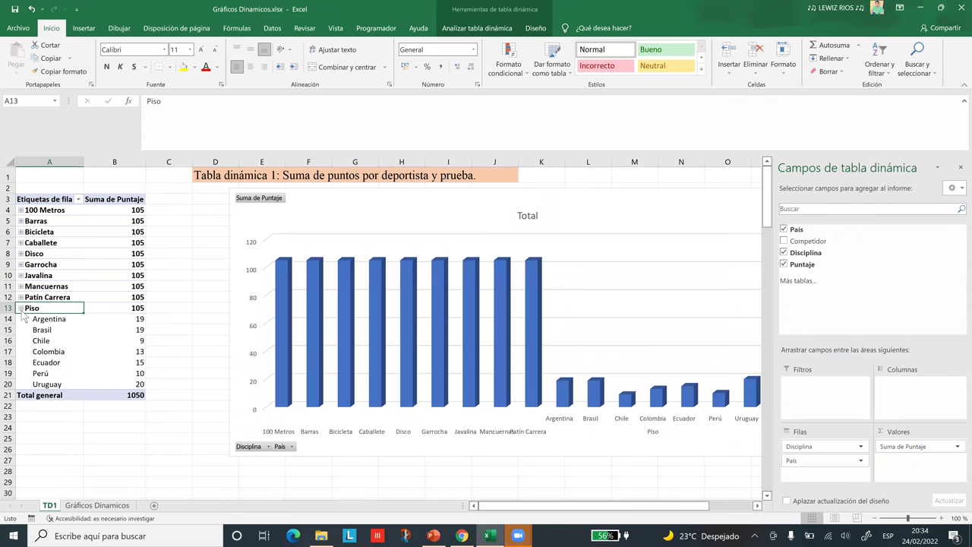
pyautogui.click(20, 308)
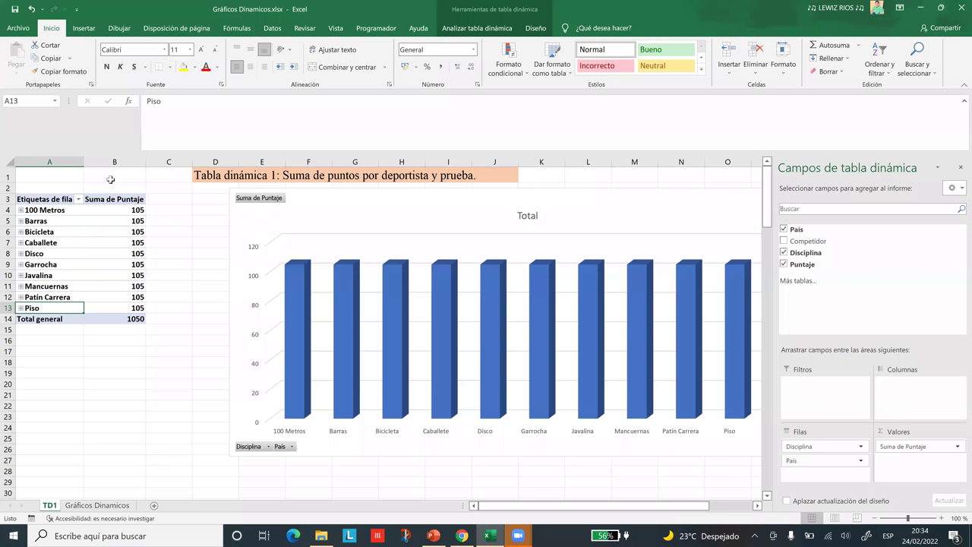
# Move the País field from the rows to the filters of the TD1 pivot table.
pyautogui.press('Up')
pyautogui.press('Up')
pyautogui.press('Up')
pyautogui.press('Up')
pyautogui.press('Up')
pyautogui.press('Right')
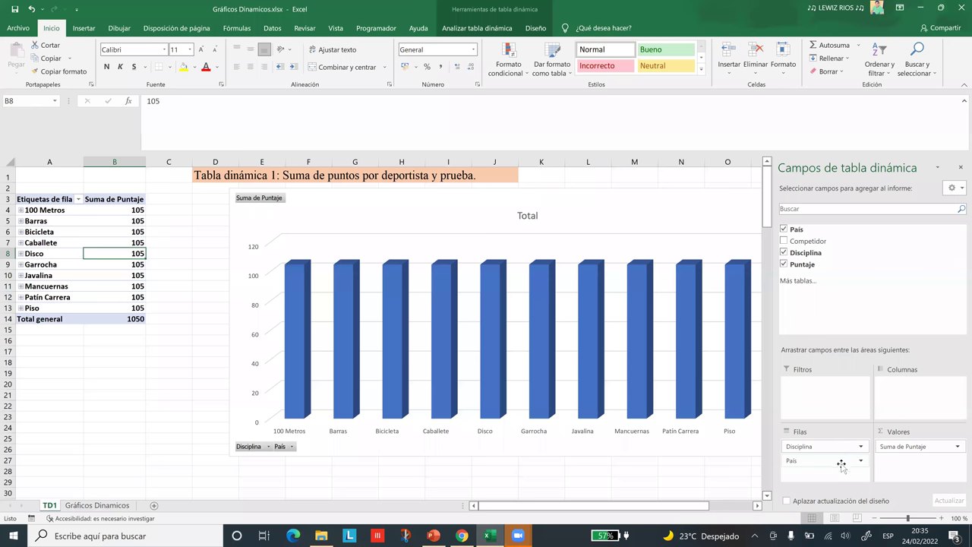
pyautogui.moveTo(842, 465); pyautogui.dragTo(821, 402)
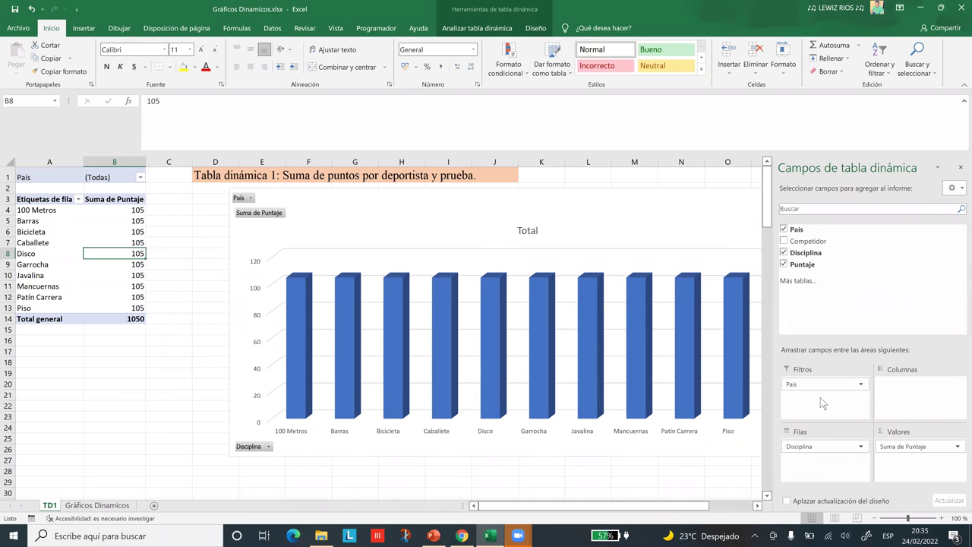
# Filter the TD1 pivot table and its chart by País to show only Argentina.
pyautogui.click(44, 178)
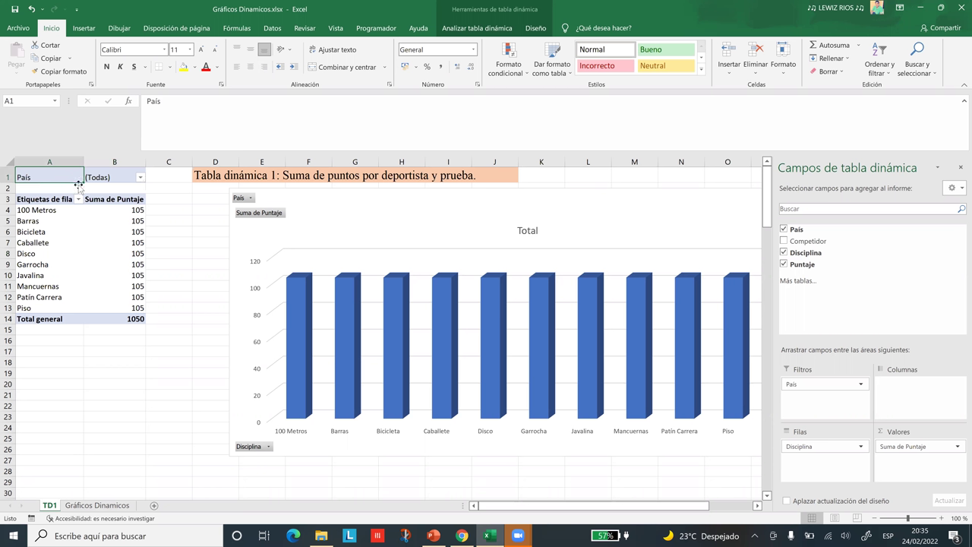
pyautogui.click(140, 177)
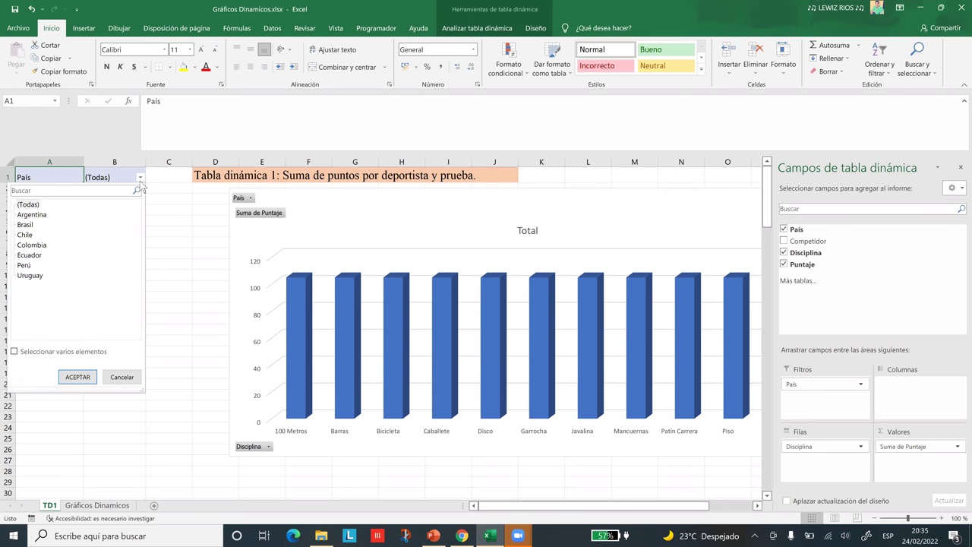
pyautogui.click(32, 217)
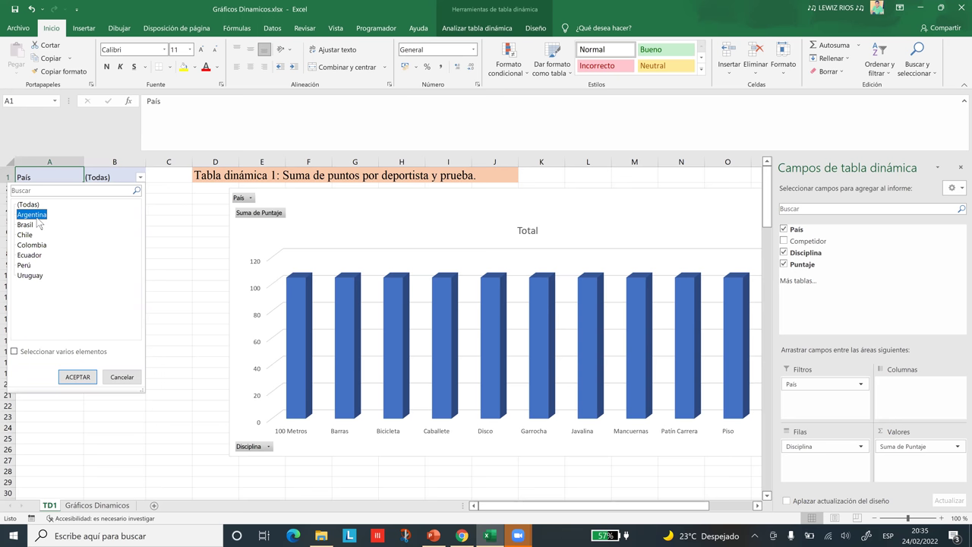
pyautogui.click(78, 377)
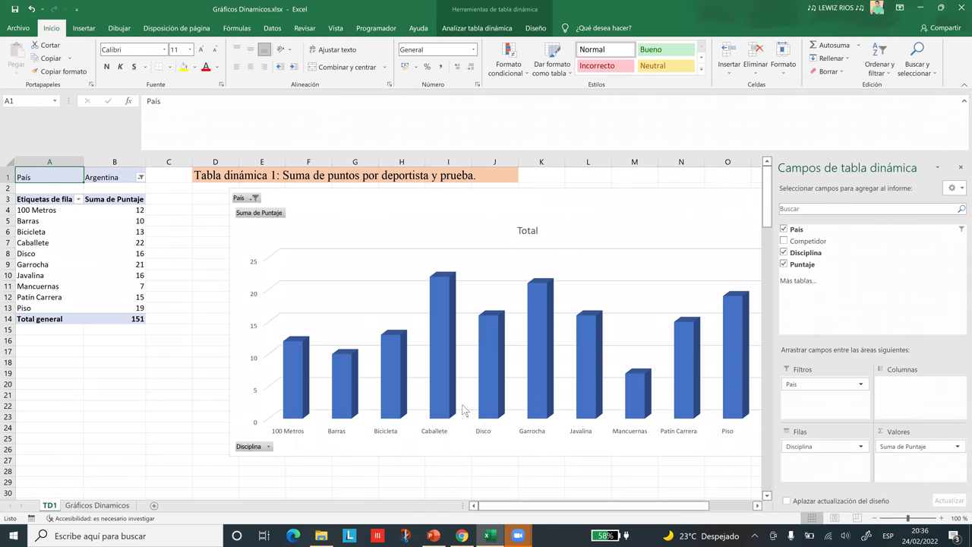
pyautogui.click(183, 287)
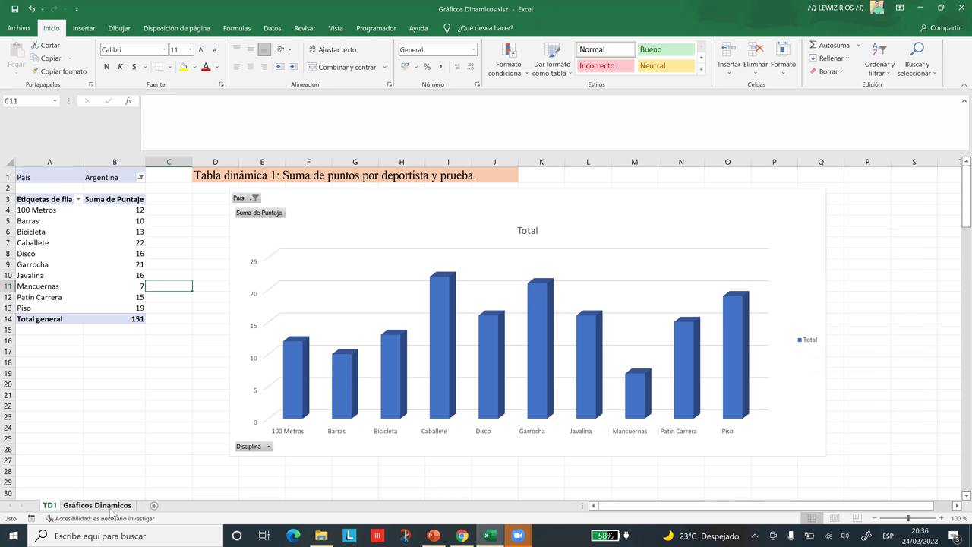
# Copy the "Tabla dinámica 2: Suma de puntos por país y prueba." title from Gráficos Dinamicos to H1 of a new sheet.
pyautogui.click(111, 506)
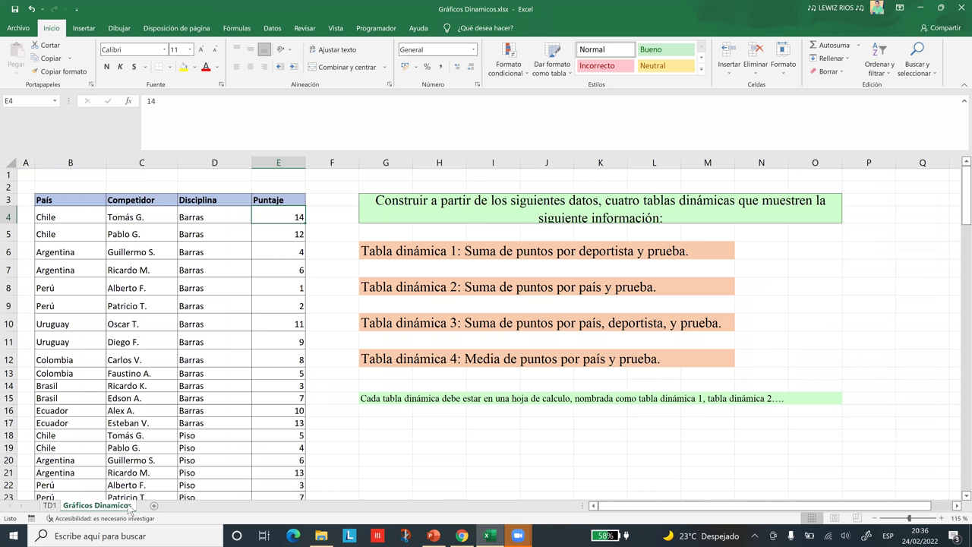
pyautogui.click(407, 286)
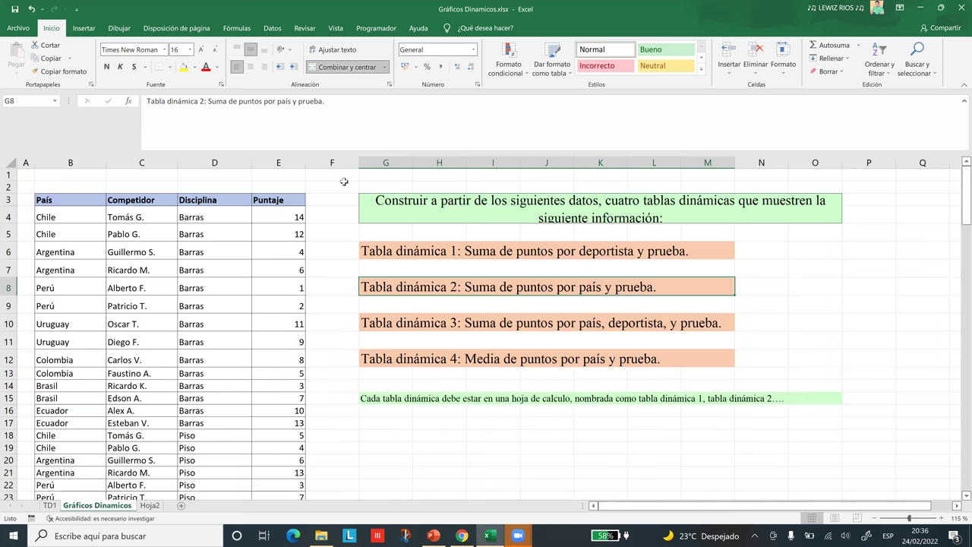
pyautogui.hotkey('ctrl', 'c')
pyautogui.hotkey('ctrl', 'pagedown')
pyautogui.hotkey('ctrl', 'v')
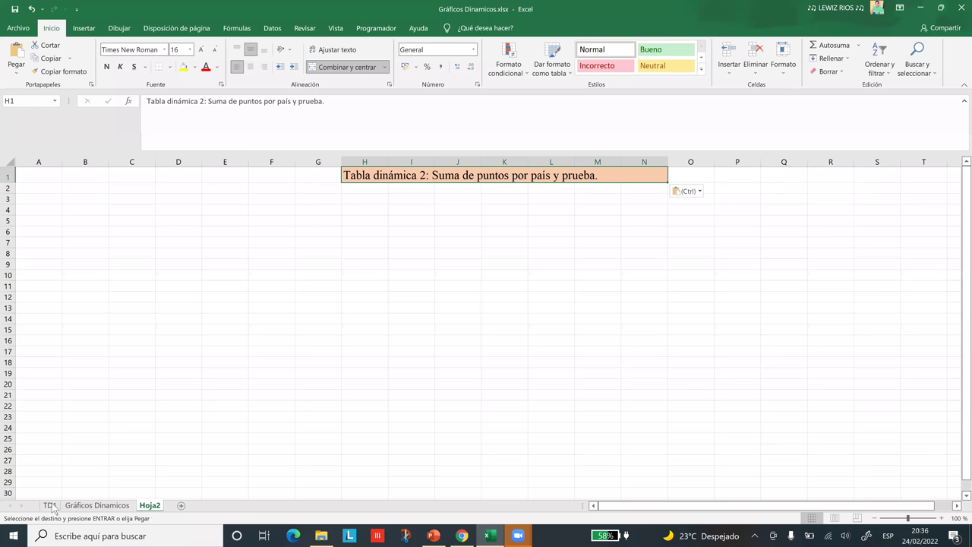
# Rename the new sheet holding the Tabla dinámica 2 title as TD2.
pyautogui.doubleClick(151, 506)
pyautogui.write('T')
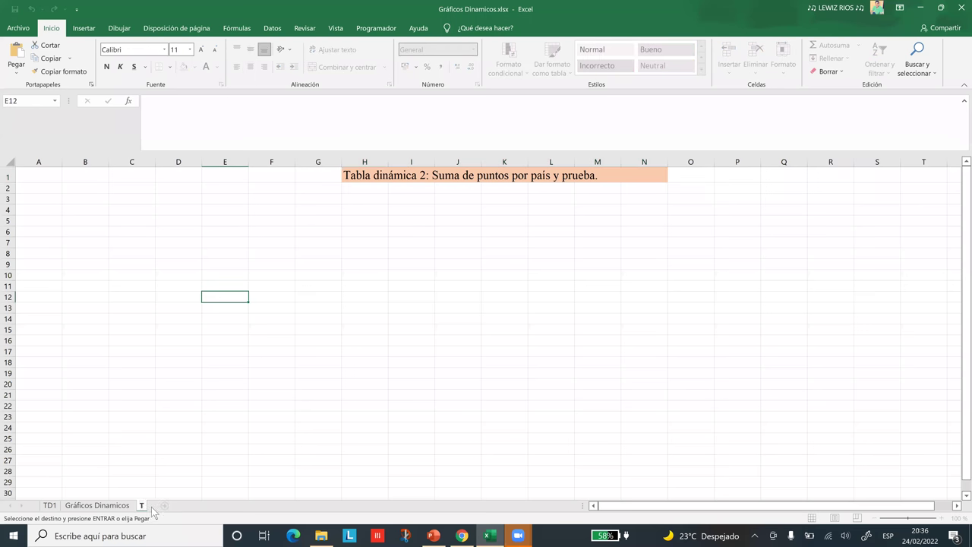
pyautogui.write('D2')
pyautogui.press('Return')
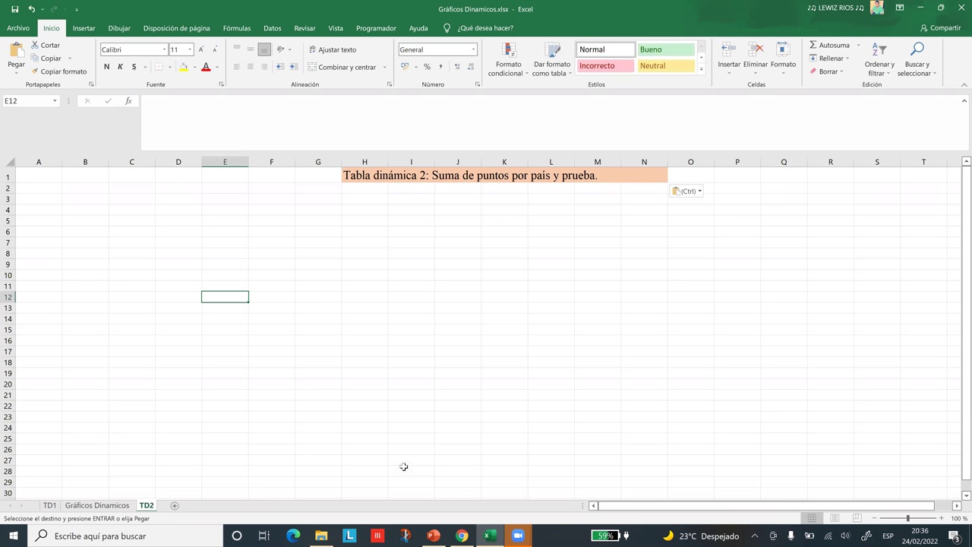
pyautogui.click(453, 480)
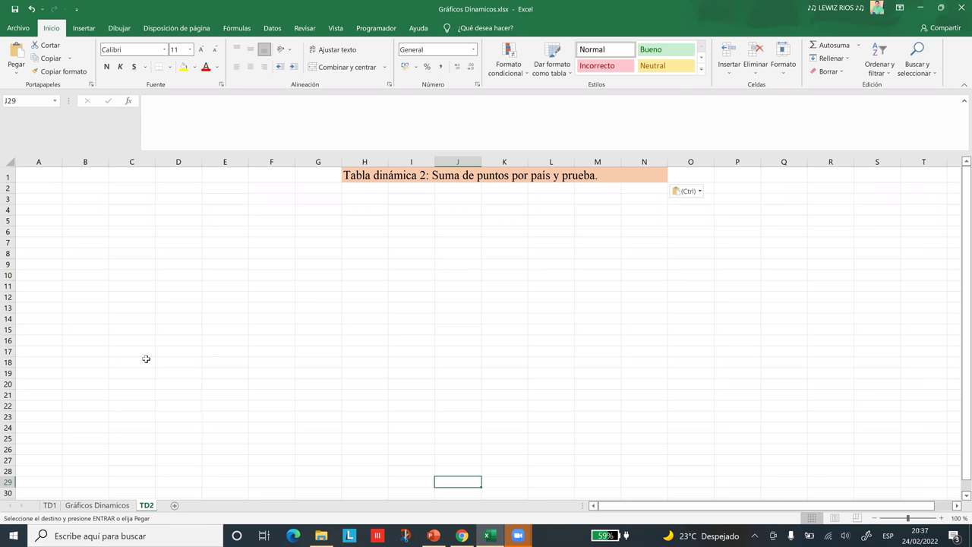
# Create a blank pivot table on a new sheet through recommended pivot tables, using Gráficos Dinamicos range B3:E143 as the source.
pyautogui.click(83, 28)
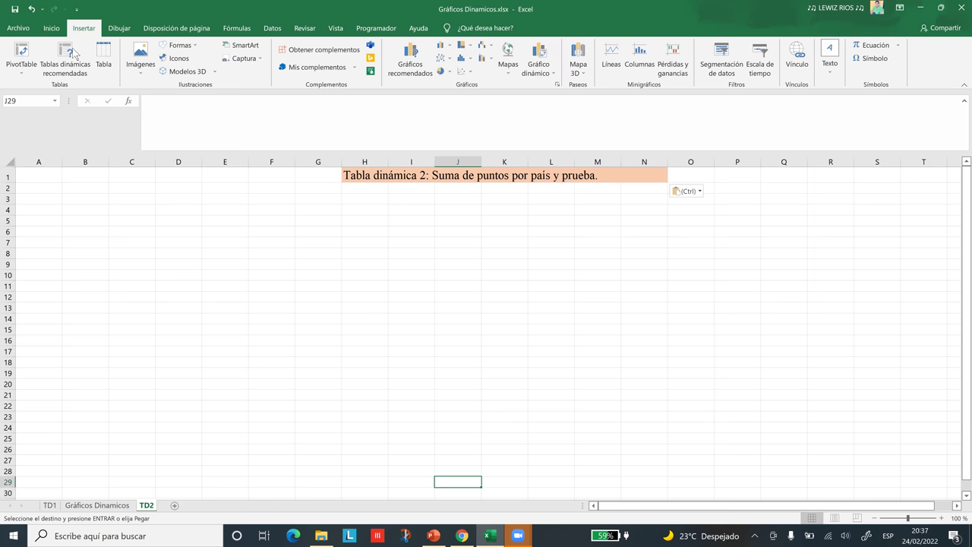
pyautogui.click(75, 53)
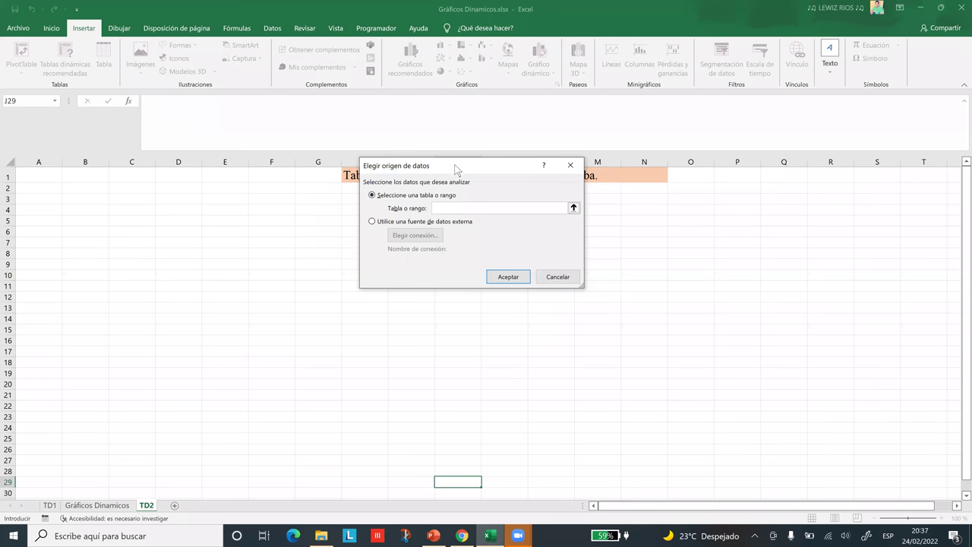
pyautogui.moveTo(456, 168); pyautogui.dragTo(475, 203)
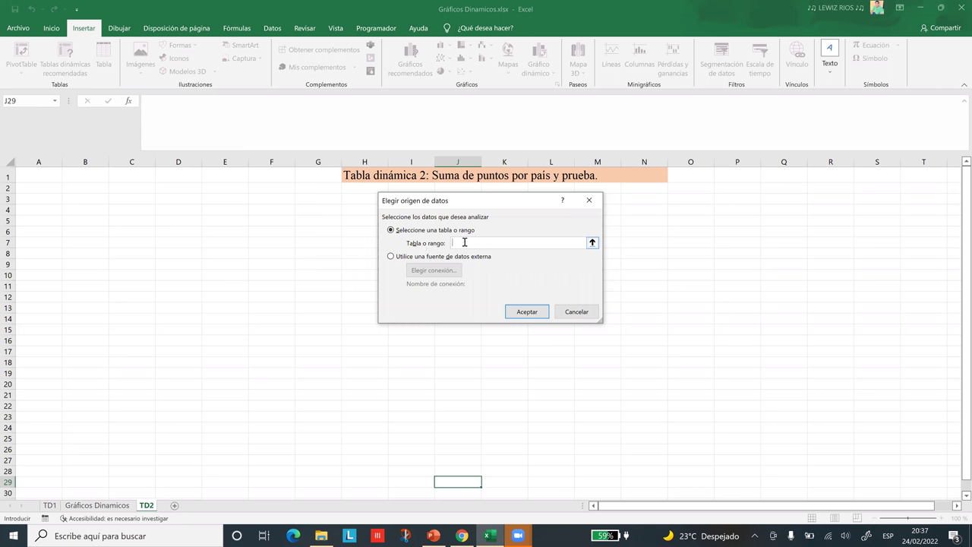
pyautogui.click(102, 509)
pyautogui.click(102, 506)
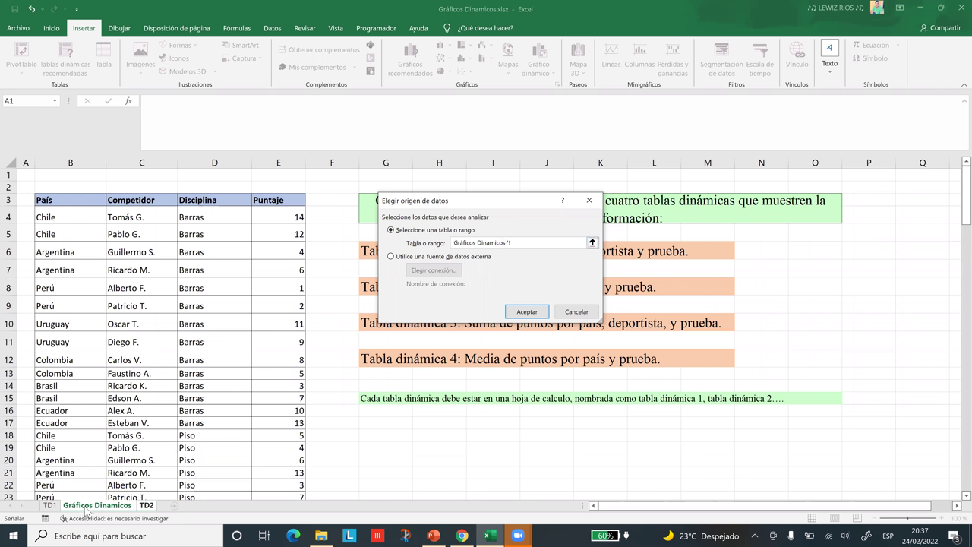
pyautogui.click(63, 203)
pyautogui.hotkey('ctrl', 'shift', 'Right')
pyautogui.hotkey('ctrl', 'shift', 'Down')
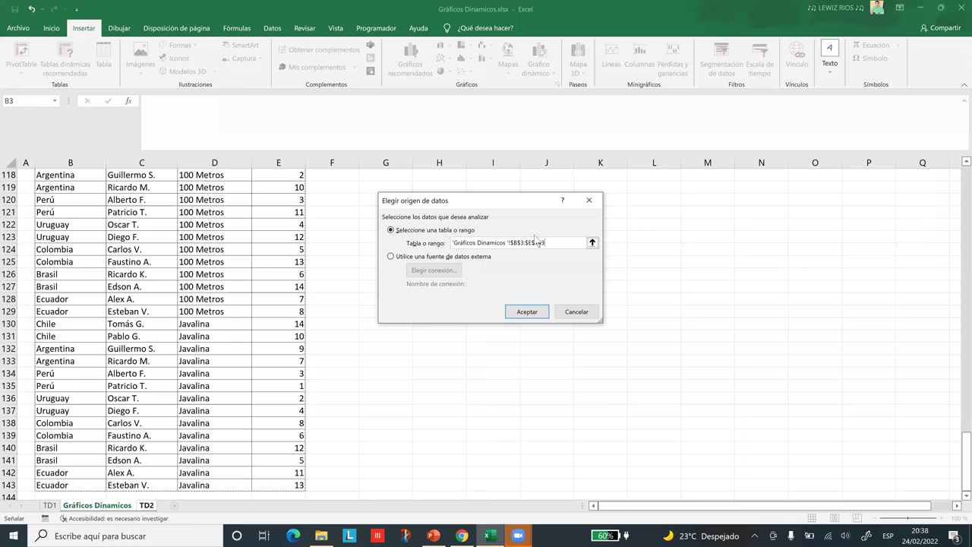
pyautogui.press('Return')
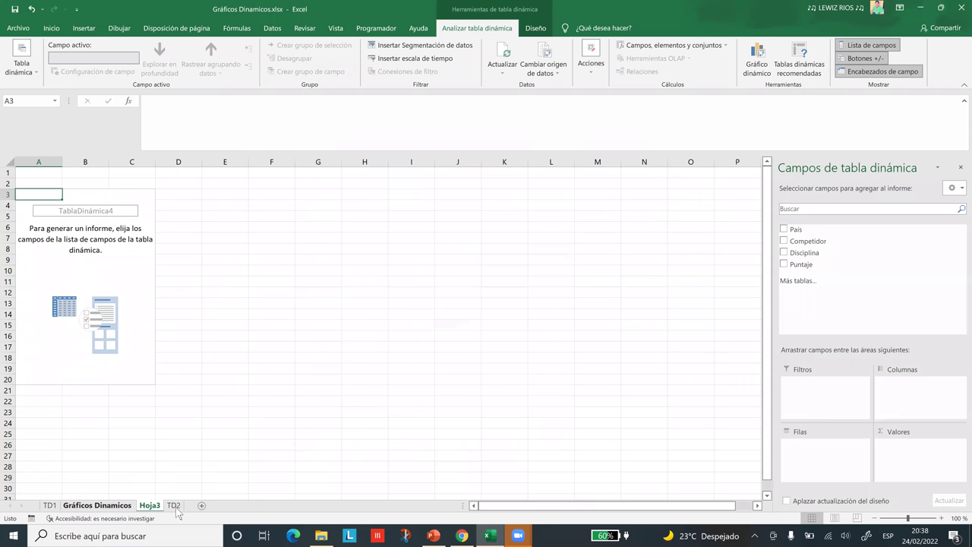
# Copy the Tabla dinámica 2 title from TD2 and paste it at F1 on the sheet with the blank pivot table.
pyautogui.click(147, 505)
pyautogui.click(109, 506)
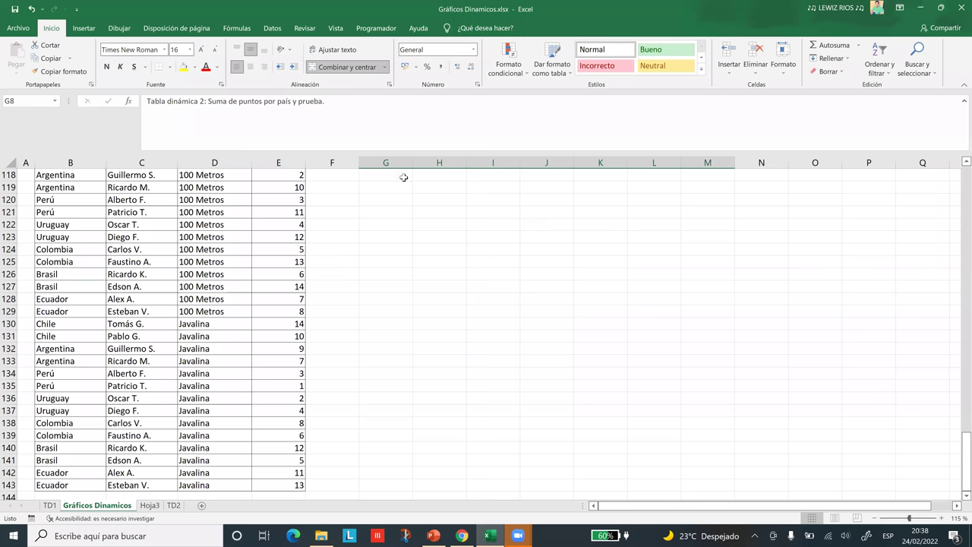
pyautogui.hotkey('ctrl', 'pagedown')
pyautogui.hotkey('ctrl', 'pagedown')
pyautogui.hotkey('ctrl', 'c')
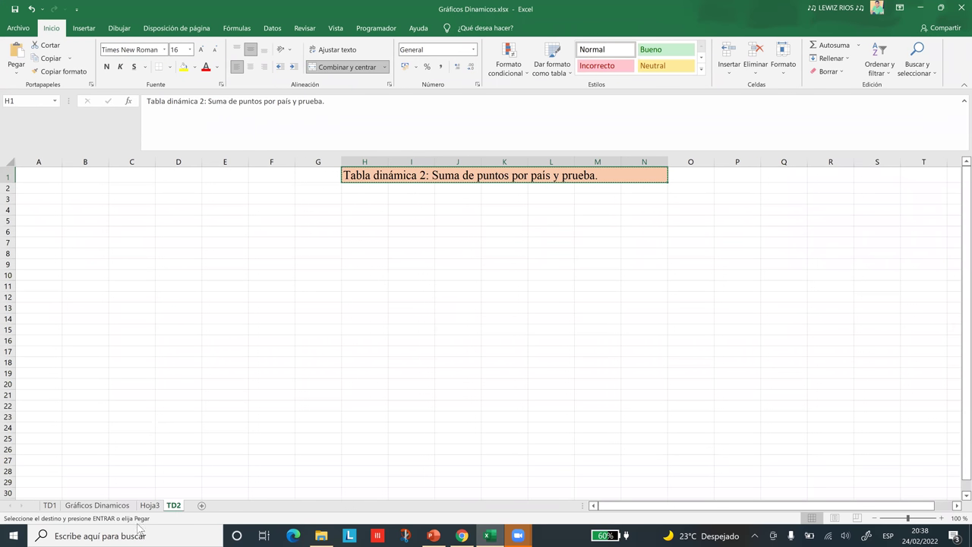
pyautogui.click(149, 506)
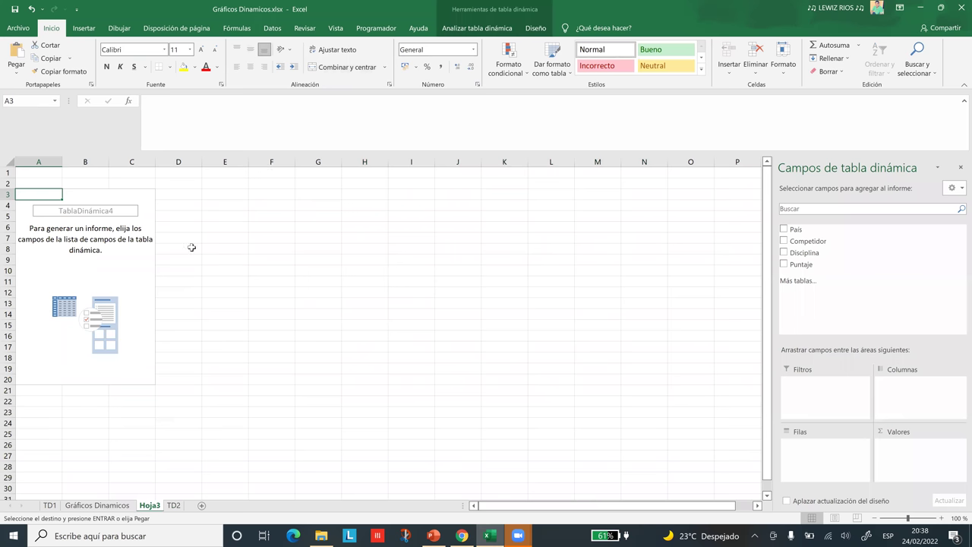
pyautogui.hotkey('ctrl', 'z')
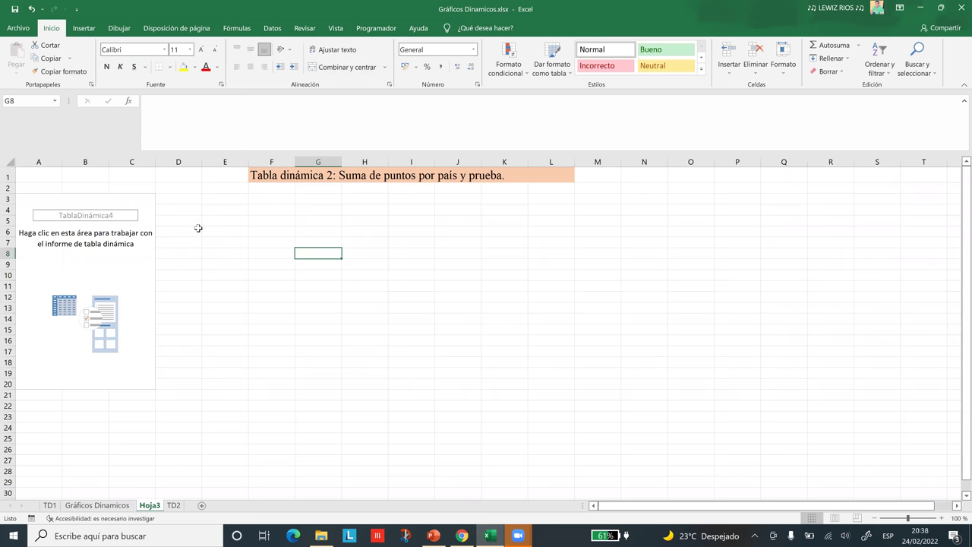
pyautogui.press('Left')
pyautogui.press('Left')
pyautogui.press('Down')
pyautogui.press('Down')
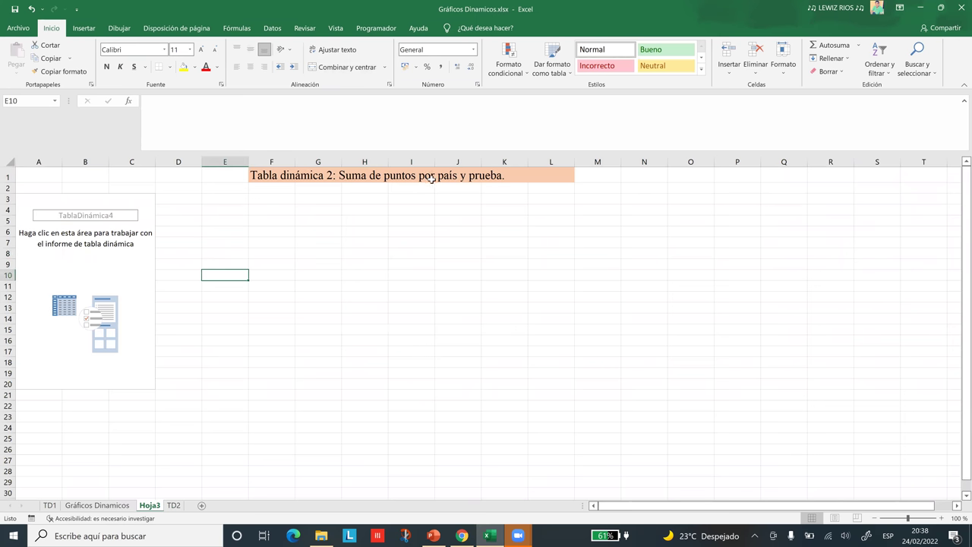
# Add Puntaje as a summed value and País and Disciplina as rows to the new pivot table.
pyautogui.click(111, 264)
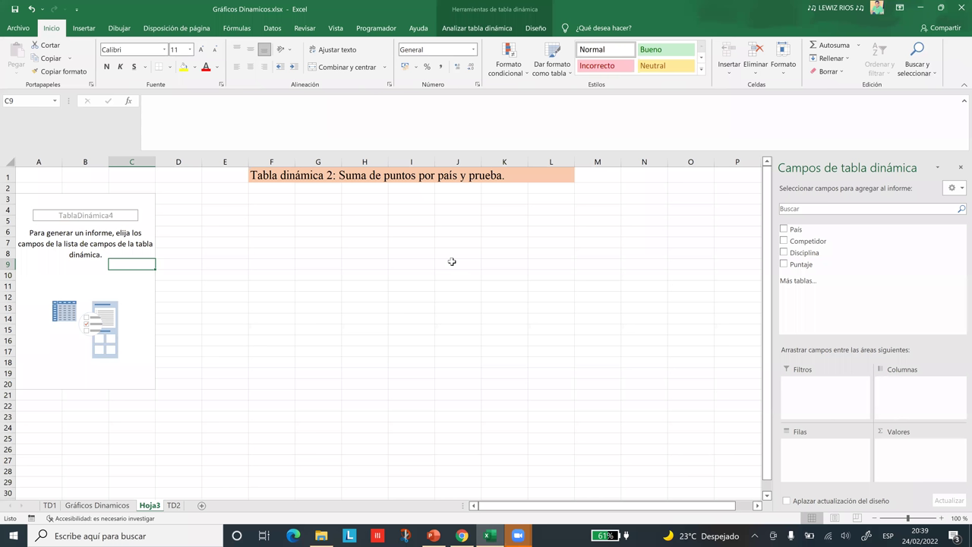
pyautogui.click(808, 280)
pyautogui.click(784, 264)
pyautogui.click(784, 230)
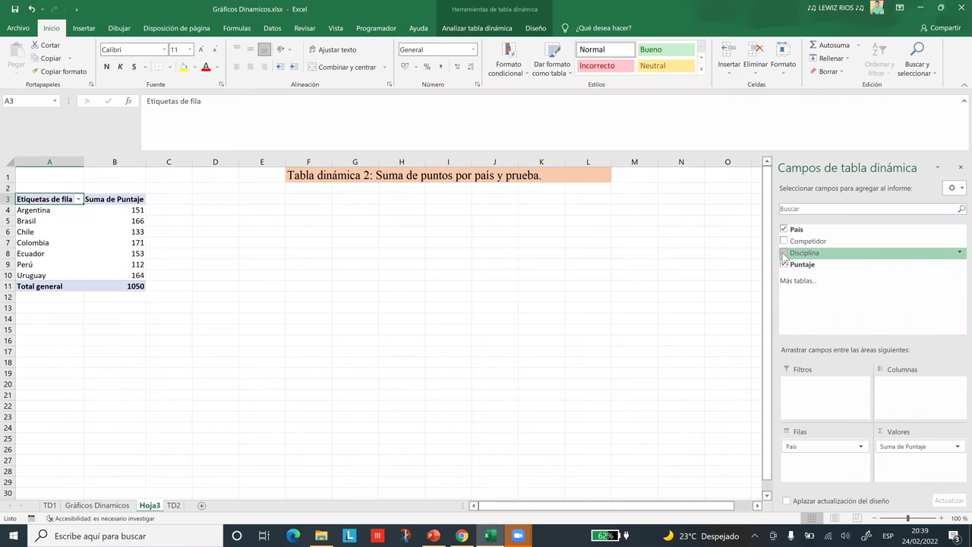
pyautogui.click(784, 253)
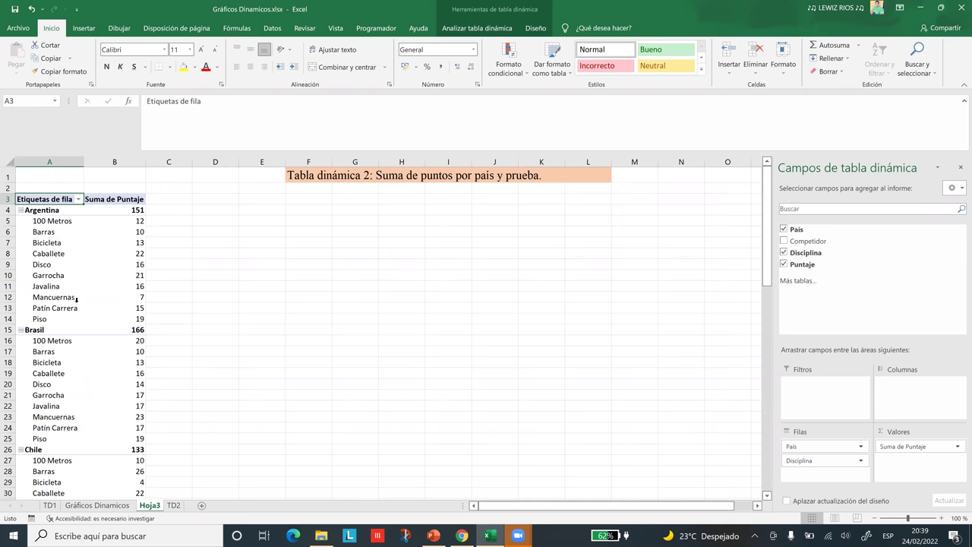
# Insert a clustered bar pivot chart (Barras agrupadas) from the country and discipline pivot table and enlarge it to fill columns E to O beneath the title.
pyautogui.click(173, 276)
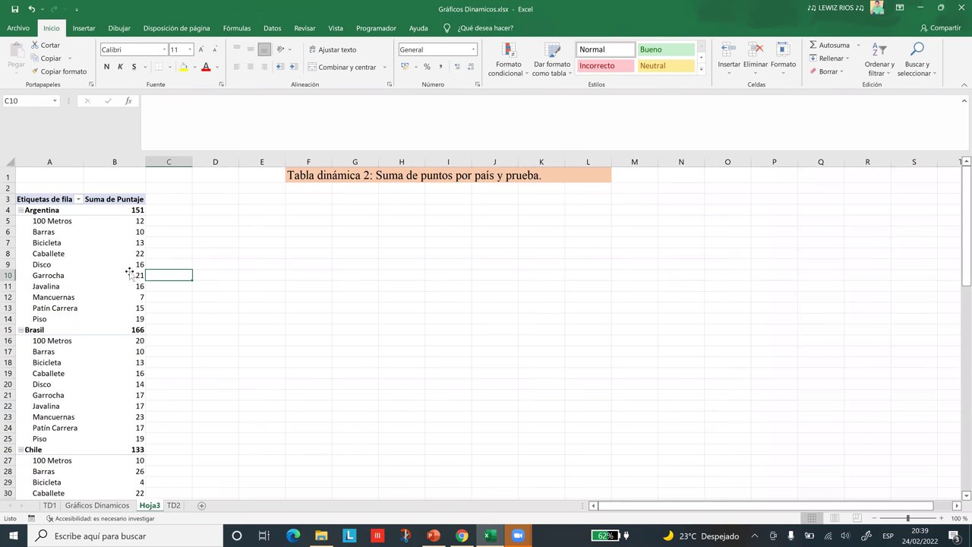
pyautogui.click(130, 273)
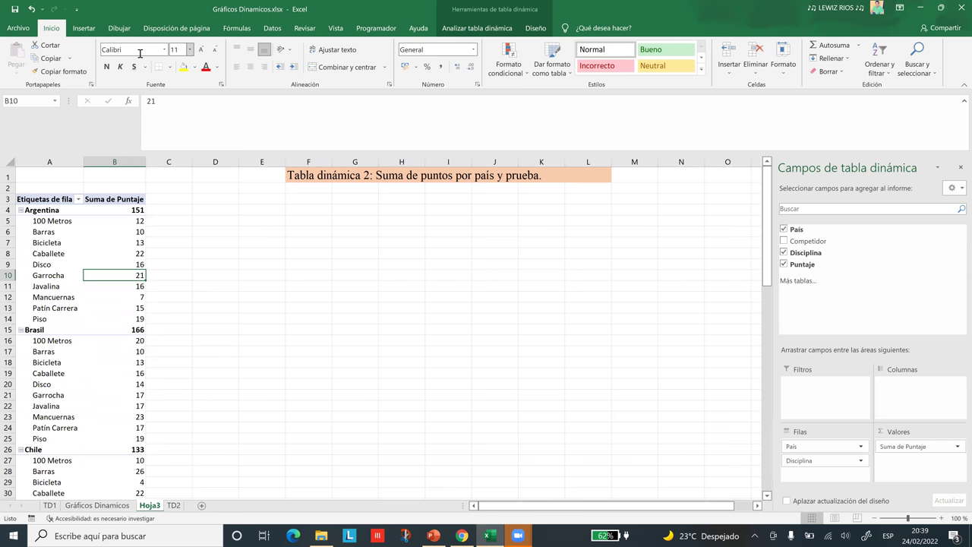
pyautogui.click(86, 29)
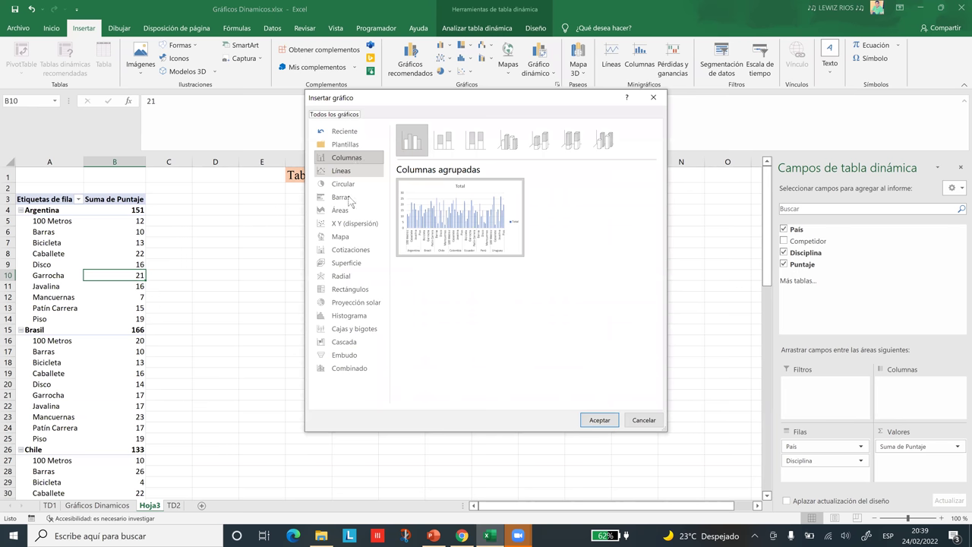
pyautogui.click(350, 199)
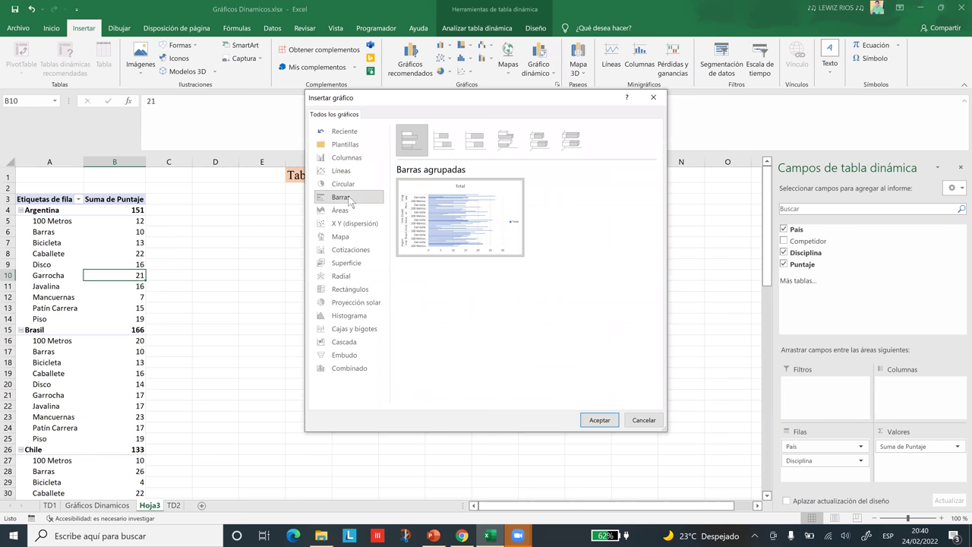
pyautogui.click(607, 421)
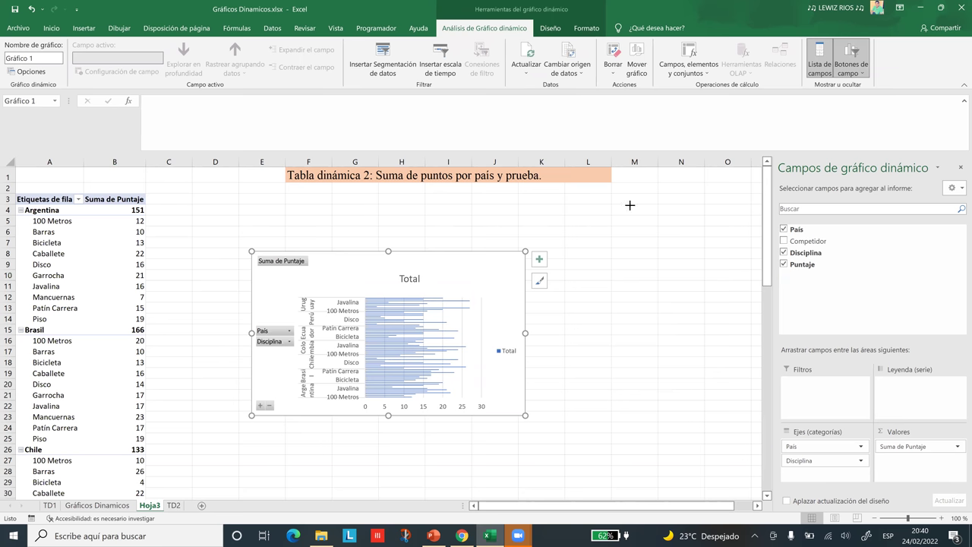
pyautogui.moveTo(694, 406); pyautogui.dragTo(681, 431)
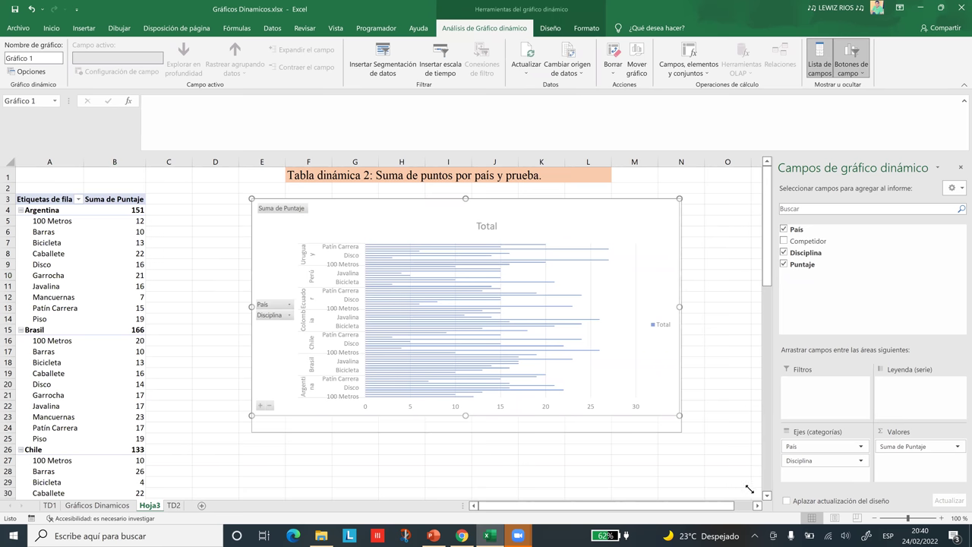
pyautogui.moveTo(750, 490); pyautogui.dragTo(750, 489)
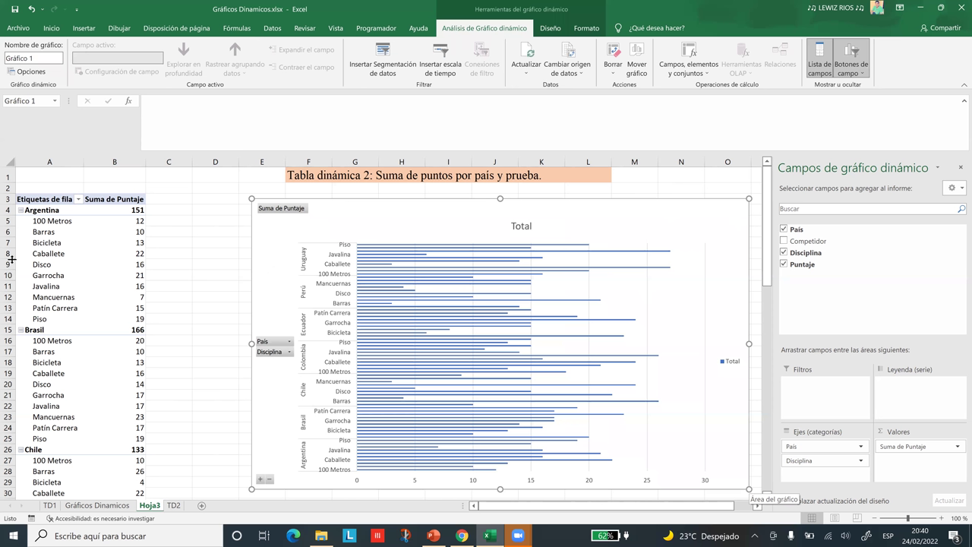
# Collapse the discipline rows under every country in the pivot table, from Argentina through Uruguay.
pyautogui.click(20, 211)
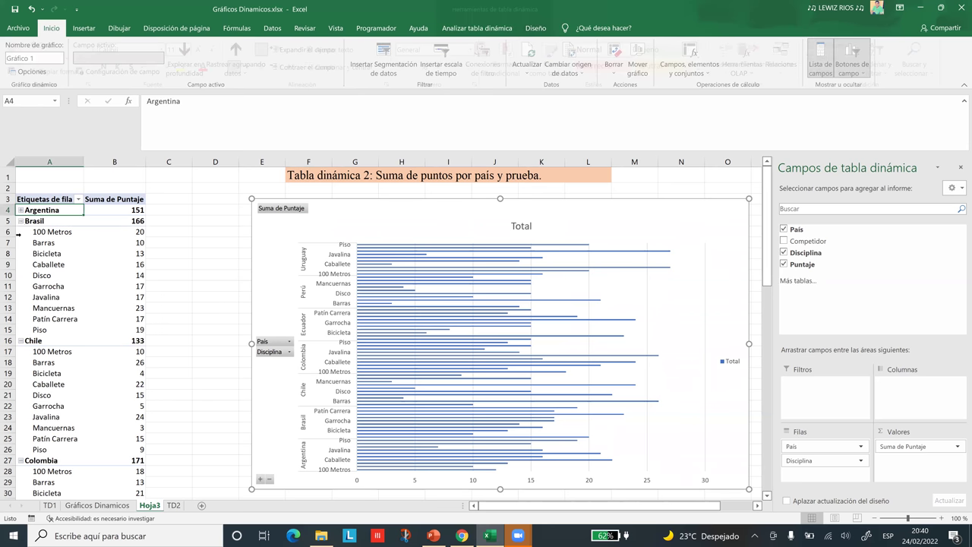
pyautogui.click(20, 221)
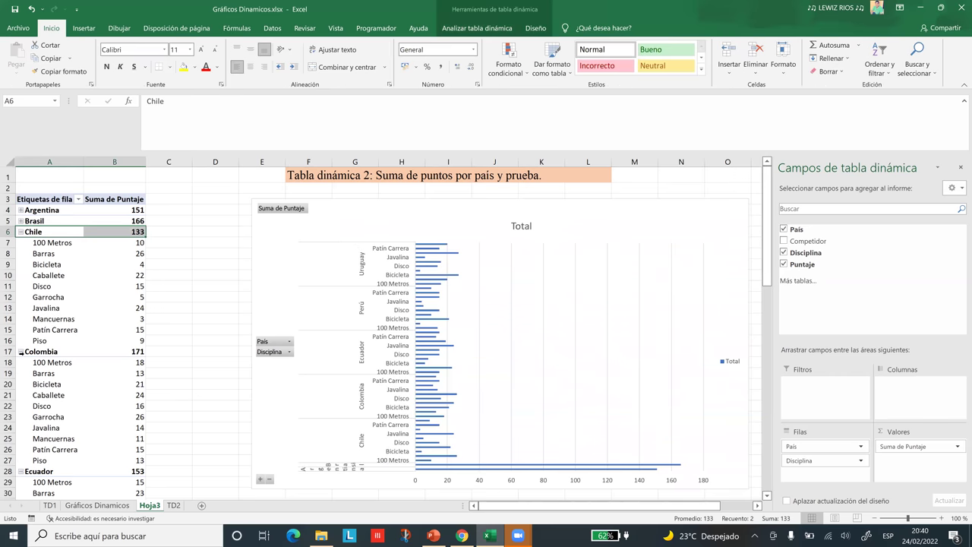
pyautogui.click(21, 352)
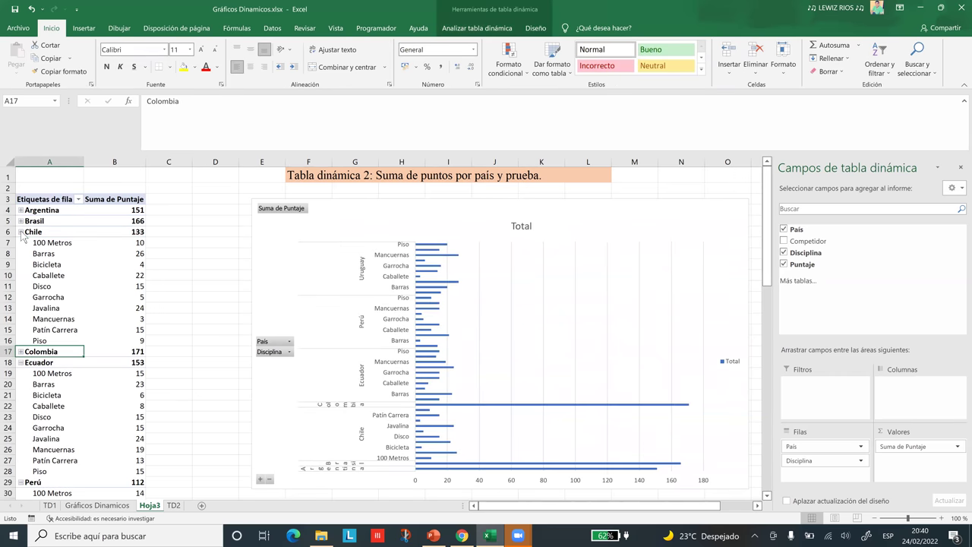
pyautogui.click(22, 258)
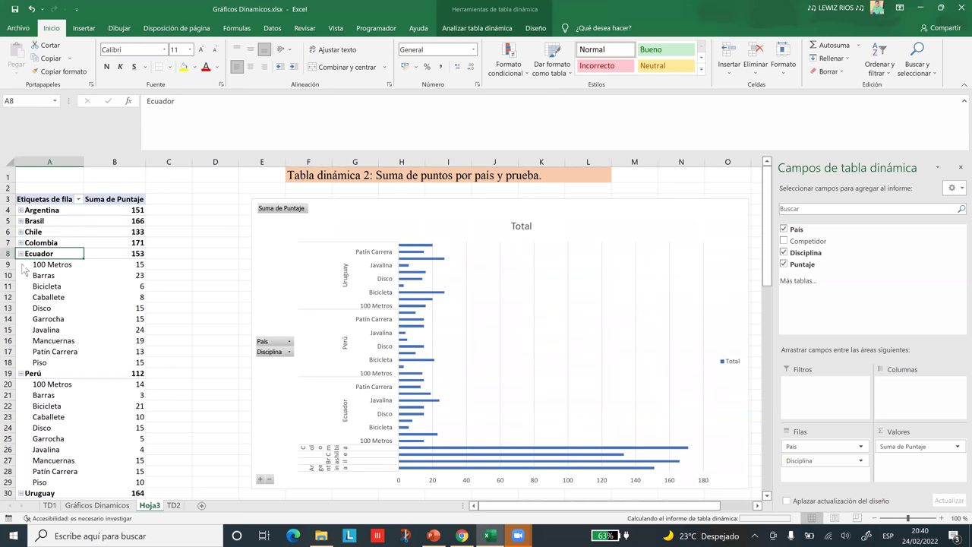
pyautogui.click(23, 268)
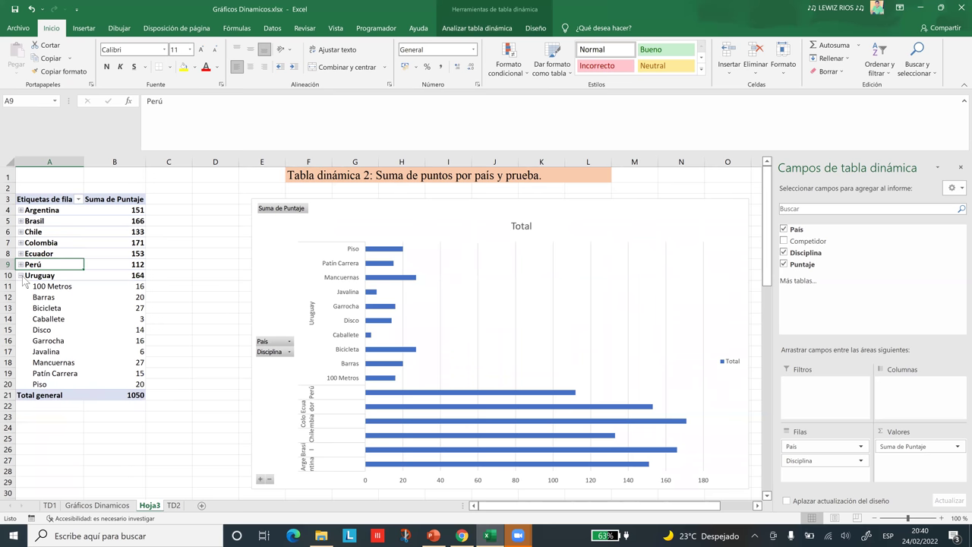
pyautogui.click(23, 278)
pyautogui.doubleClick(76, 275)
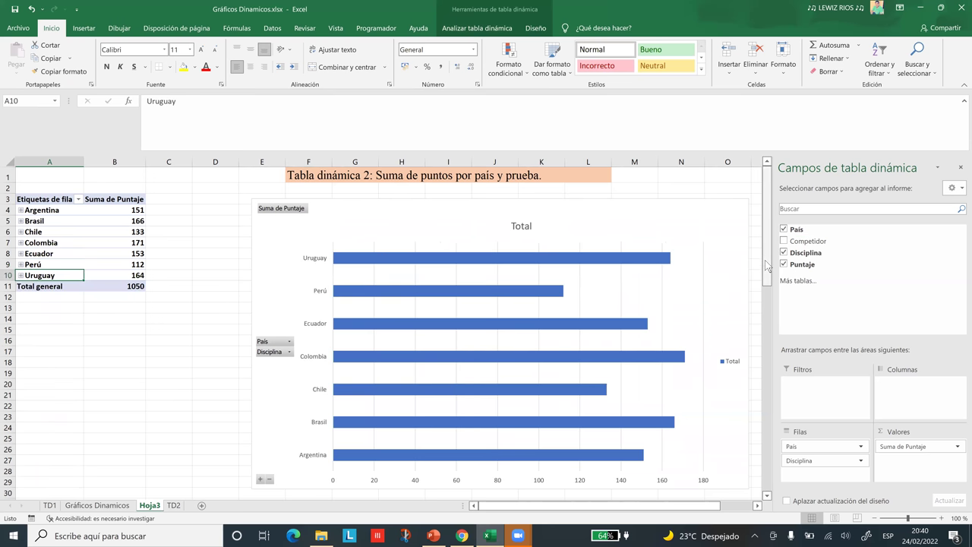
pyautogui.scroll(-8, 772, 312)
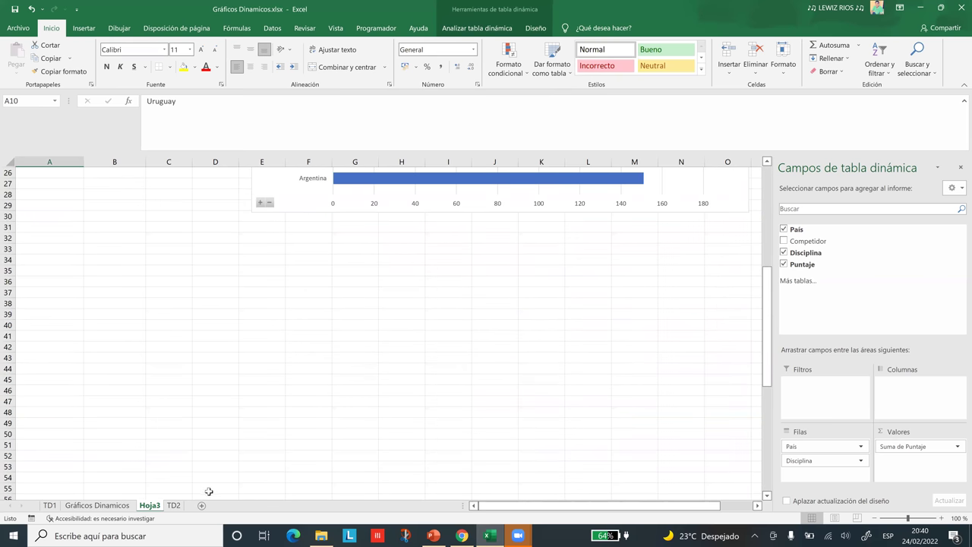
pyautogui.scroll(8, 343, 364)
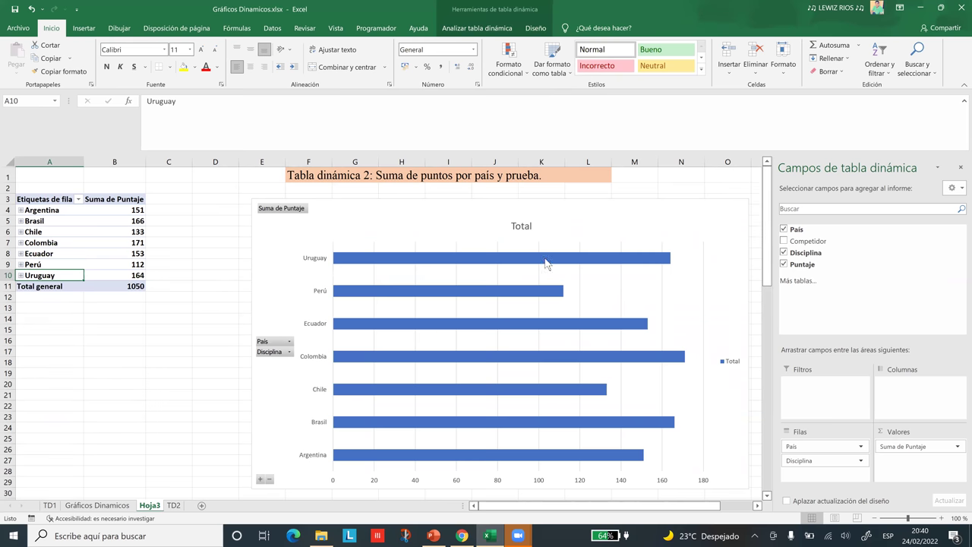
# Filter the pivot chart's País field to only Colombia and Uruguay.
pyautogui.click(574, 229)
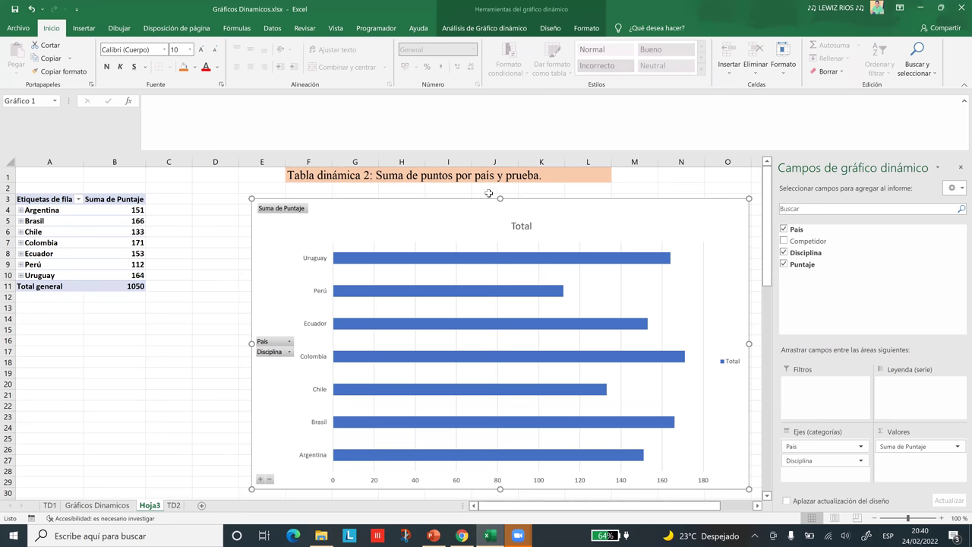
pyautogui.click(288, 342)
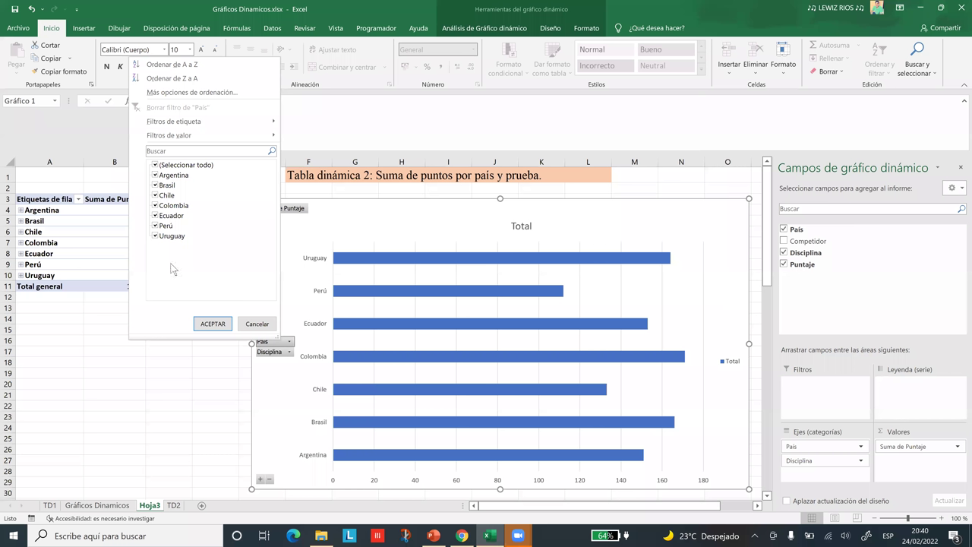
pyautogui.click(166, 170)
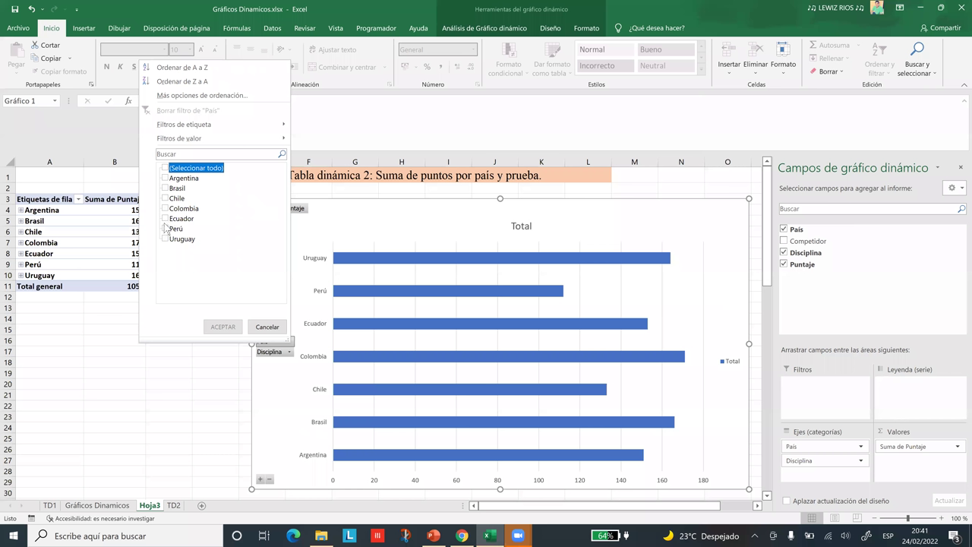
pyautogui.click(210, 328)
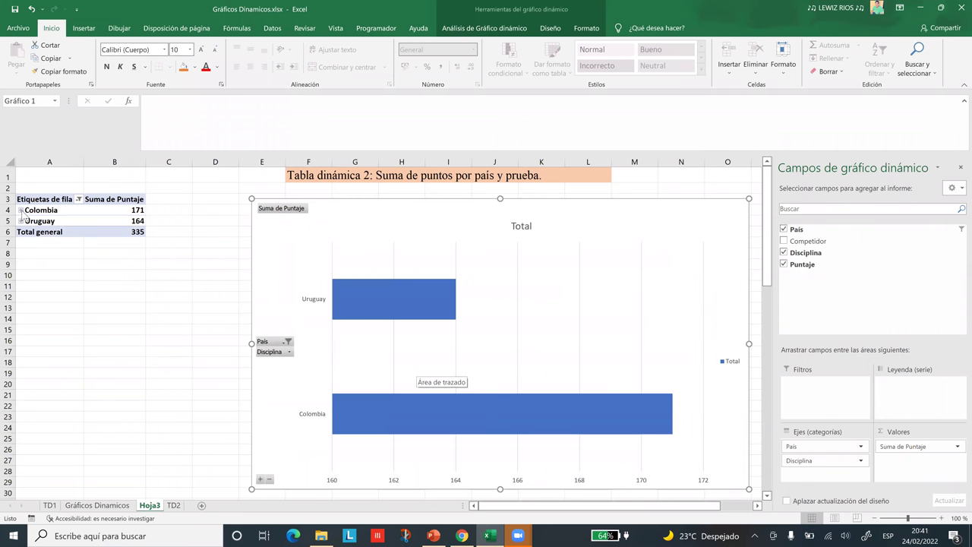
# Expand Colombia's disciplines in the filtered pivot table to chart them, and switch the expanded detail to Uruguay with Colombia collapsed.
pyautogui.click(25, 214)
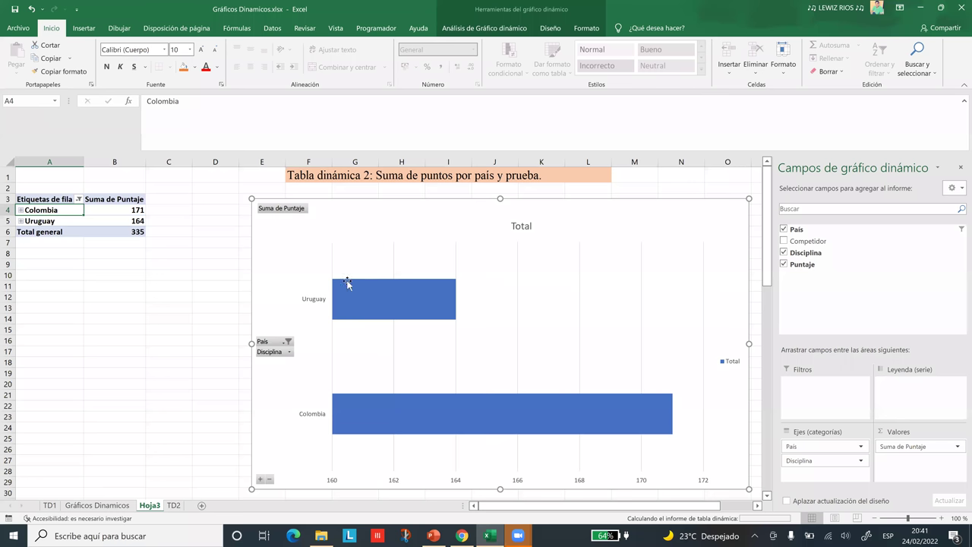
pyautogui.doubleClick(356, 322)
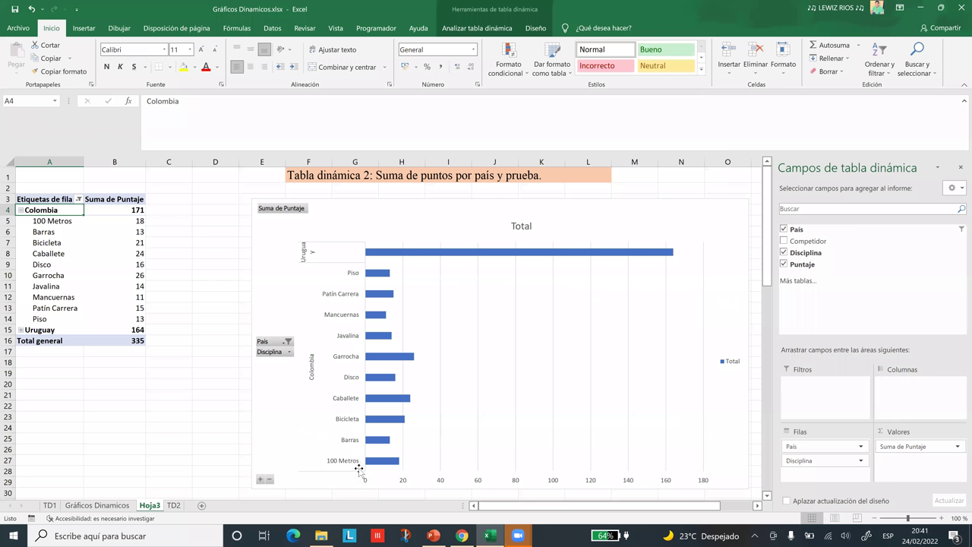
pyautogui.click(21, 209)
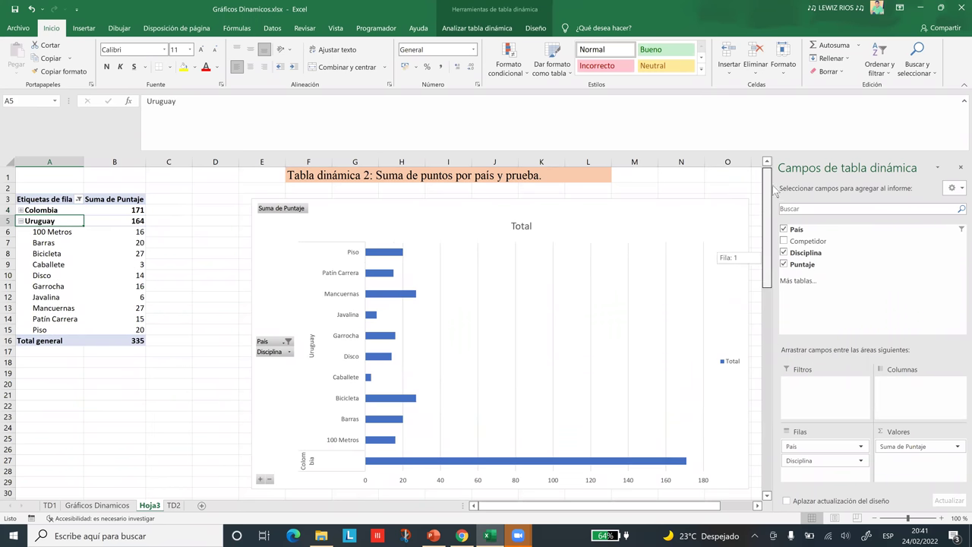
# Rename the Hoja3 sheet as TD3.
pyautogui.doubleClick(152, 505)
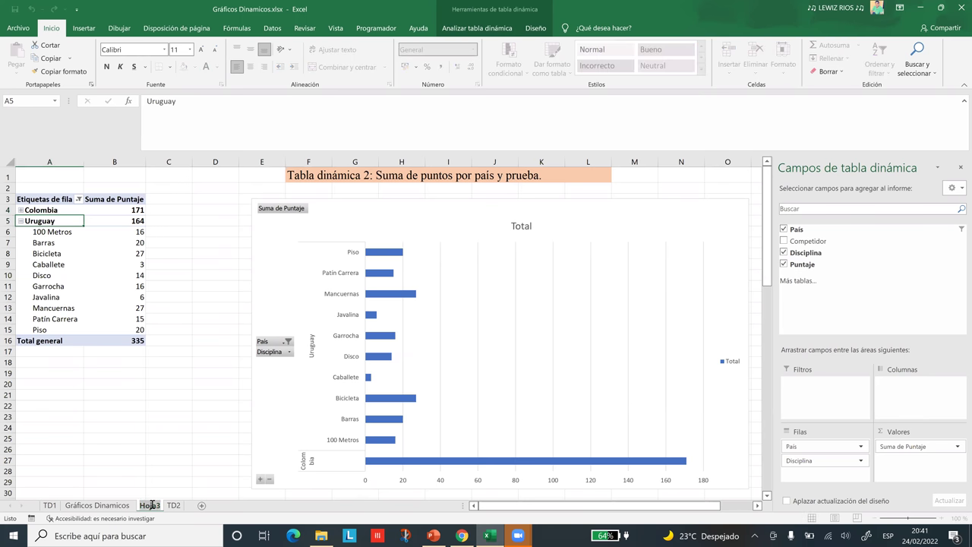
pyautogui.write('TD3')
pyautogui.press('Return')
# Add a new sheet after Gráficos Dinamicos and place the copied Tabla dinámica 3 title at F1.
pyautogui.hotkey('ctrl', 'pageup')
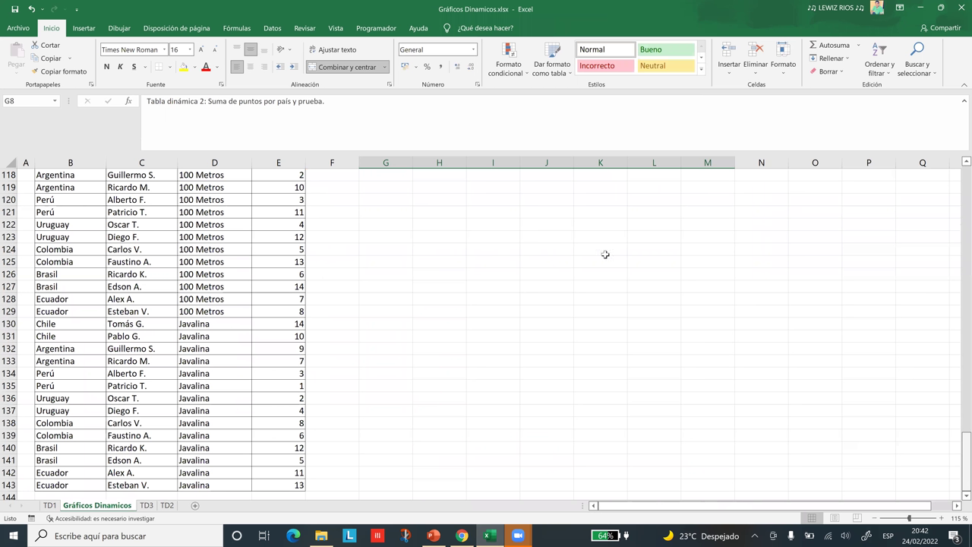
pyautogui.click(196, 506)
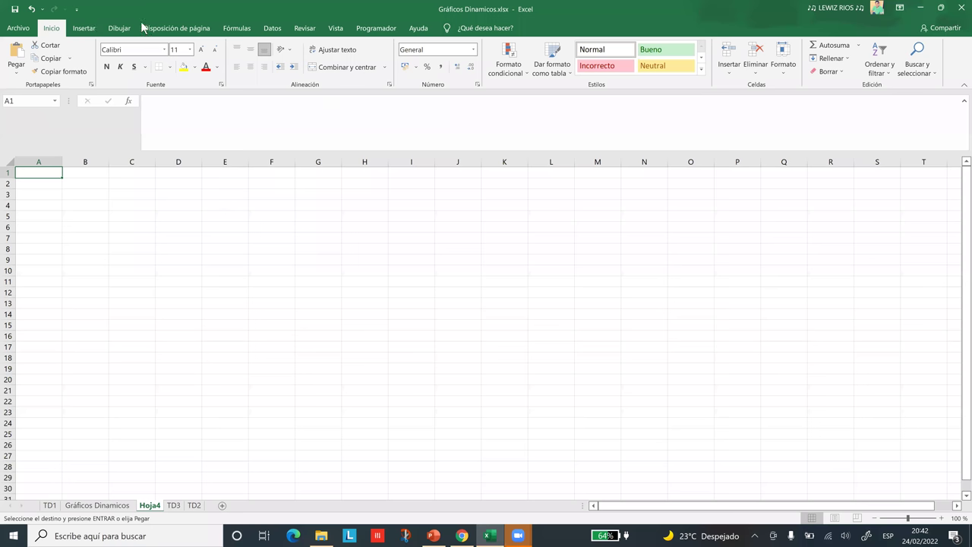
pyautogui.click(83, 28)
pyautogui.write('Tabla dinámica 3: Suma de puntos por país, deportista, y prueba.')
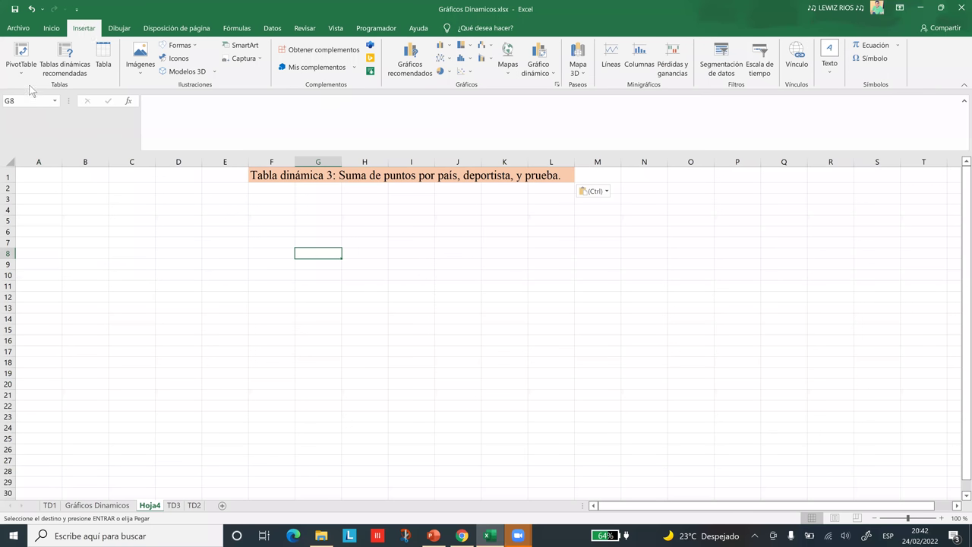
# Insert a blank pivot table at G8 of Hoja4 from the Gráficos Dinamicos range B3:E143.
pyautogui.click(23, 68)
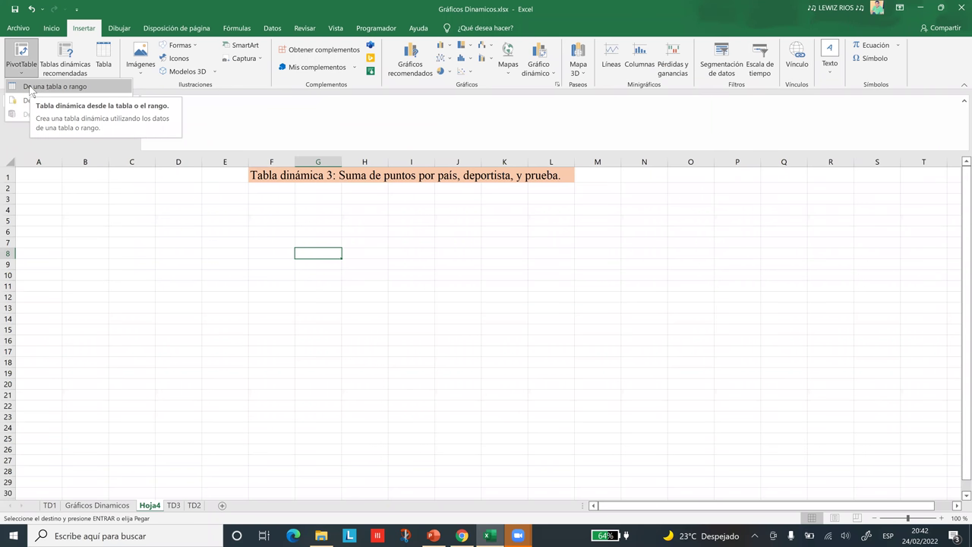
pyautogui.click(32, 89)
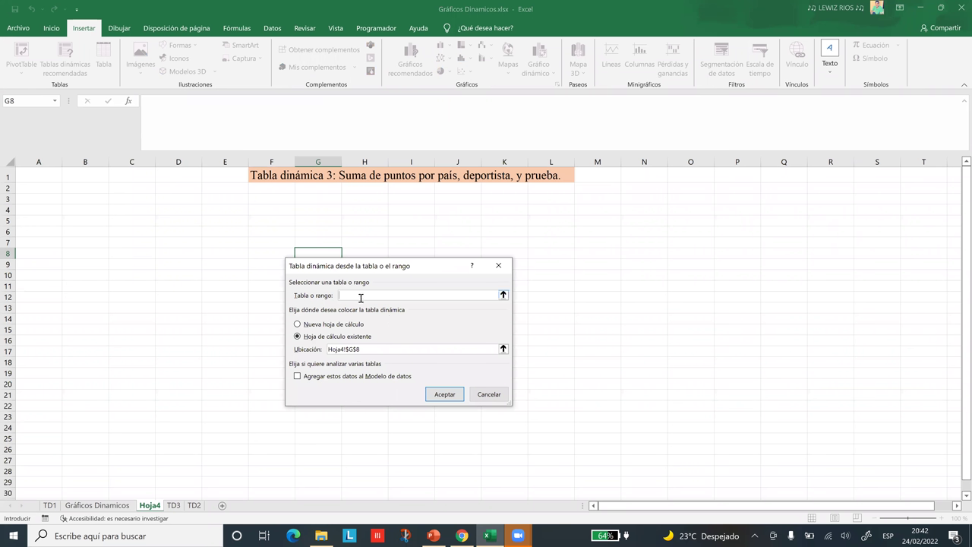
pyautogui.click(113, 506)
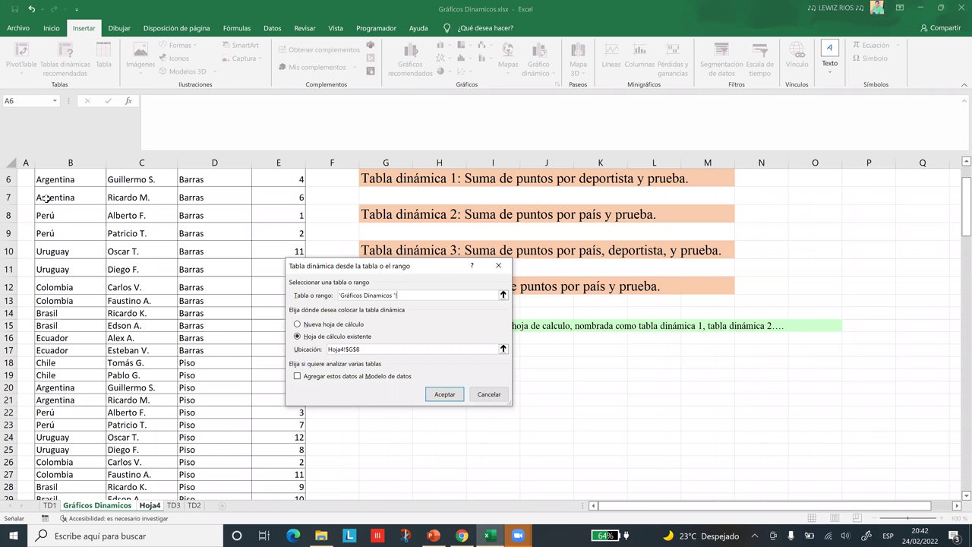
pyautogui.write('$B$3:$E$28')
pyautogui.hotkey('ctrl', 'shift', 'Down')
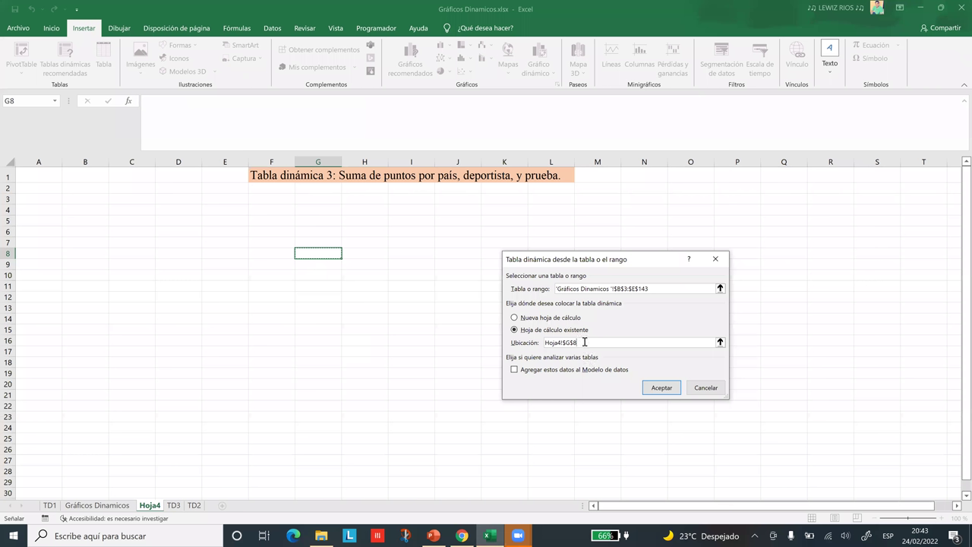
pyautogui.click(661, 388)
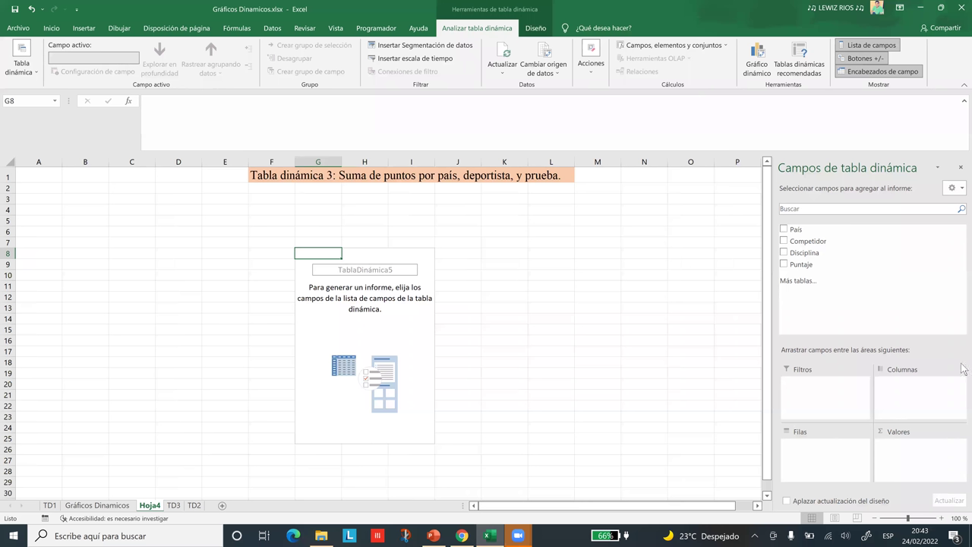
# Compare the contents of TD3, TD2, Hoja4 and Gráficos Dinamicos to check which titles and pivot tables each sheet holds.
pyautogui.click(175, 507)
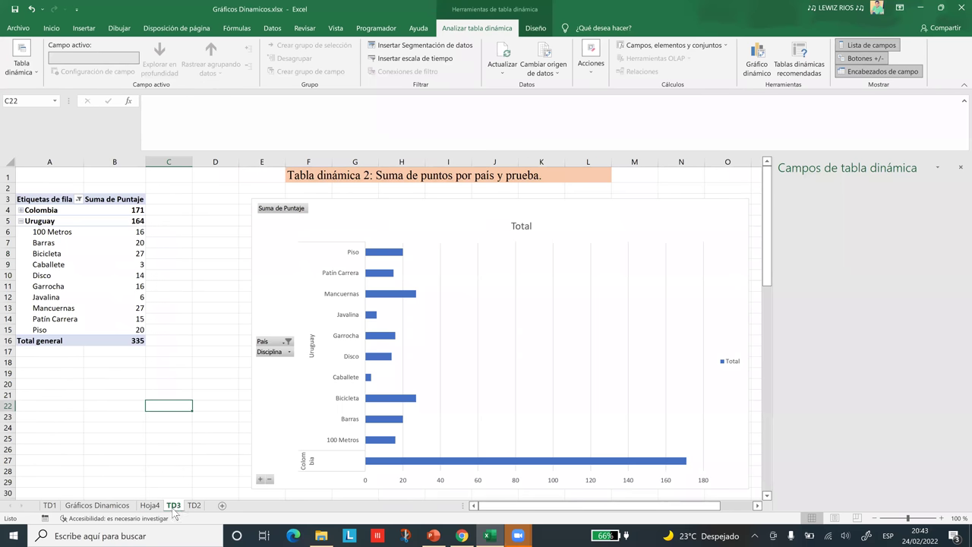
pyautogui.click(193, 507)
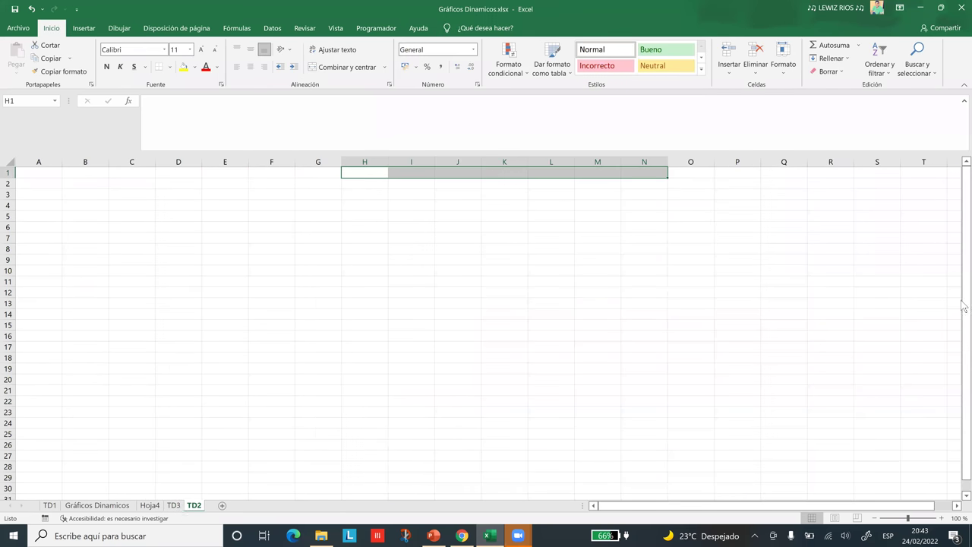
pyautogui.click(173, 505)
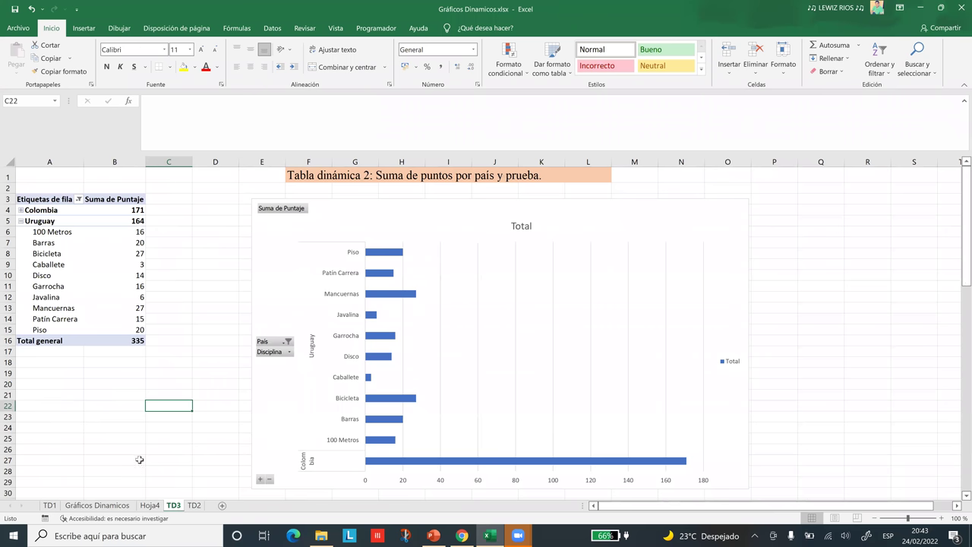
pyautogui.click(150, 505)
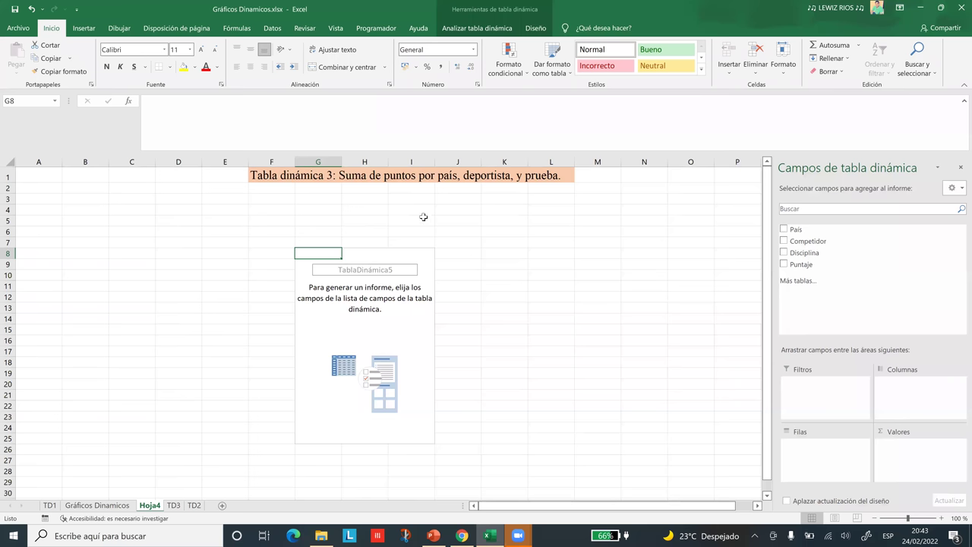
pyautogui.click(504, 188)
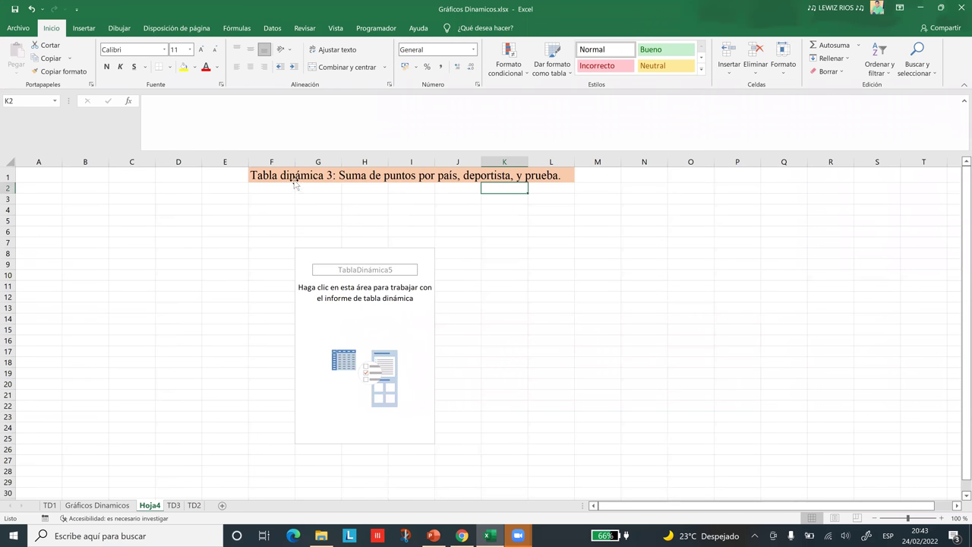
pyautogui.click(192, 275)
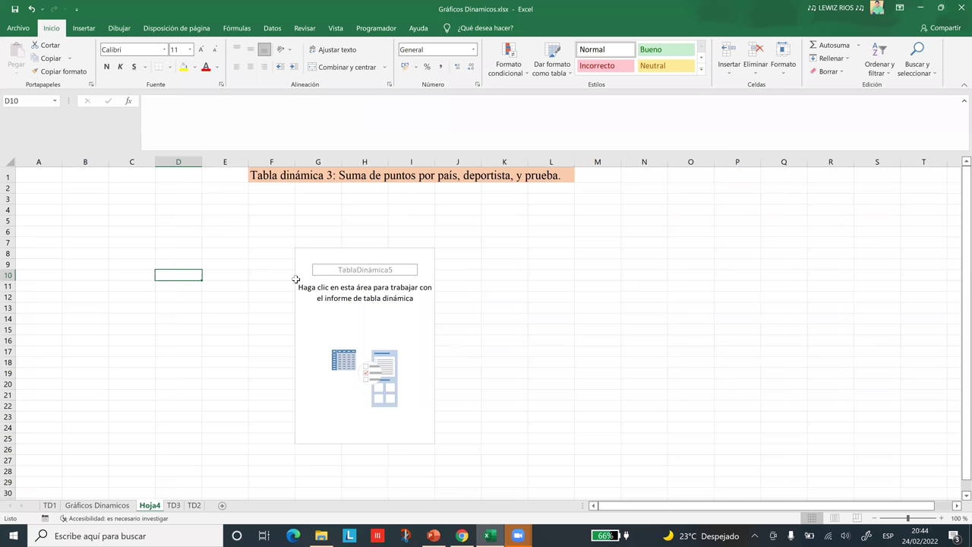
pyautogui.click(87, 507)
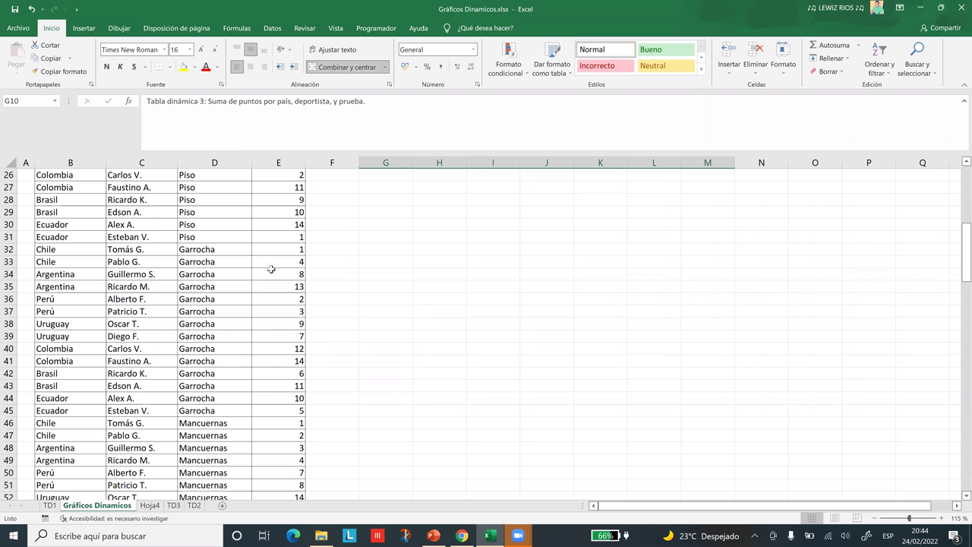
pyautogui.click(195, 506)
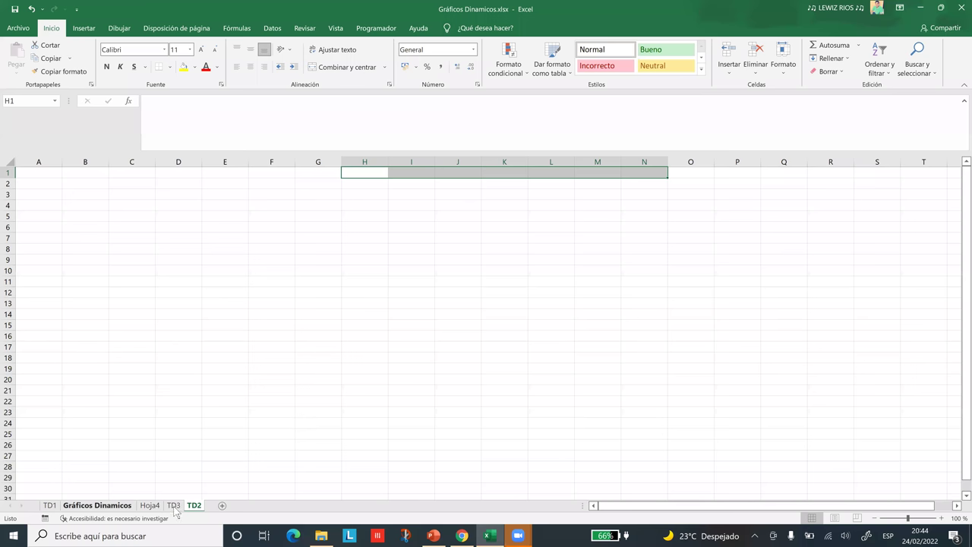
pyautogui.click(150, 506)
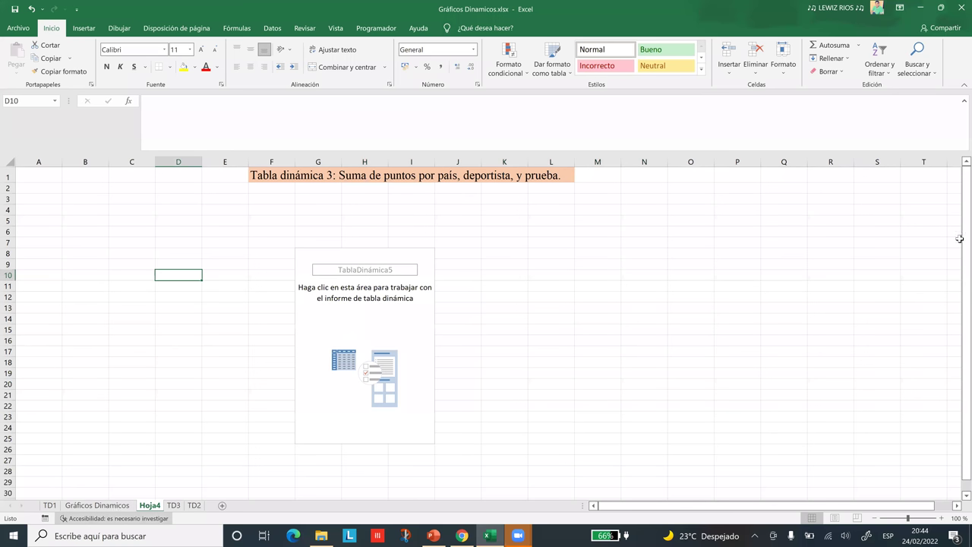
# Replace the title at F1 of Hoja4 with the Tabla dinámica 4 title copied from Gráficos Dinamicos, and rename the sheet as TD4.
pyautogui.hotkey('ctrl', 'pageup')
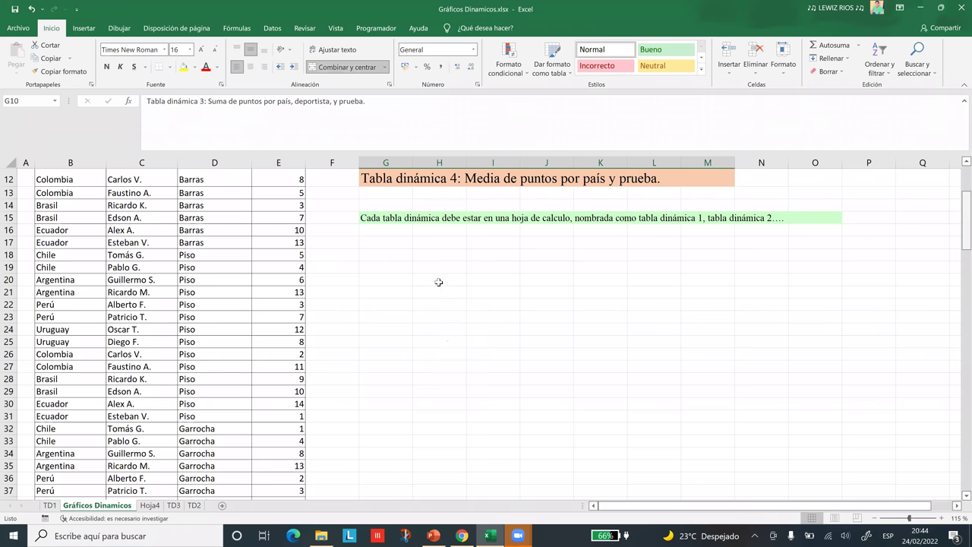
pyautogui.press('Down')
pyautogui.press('Down')
pyautogui.hotkey('ctrl', 'c')
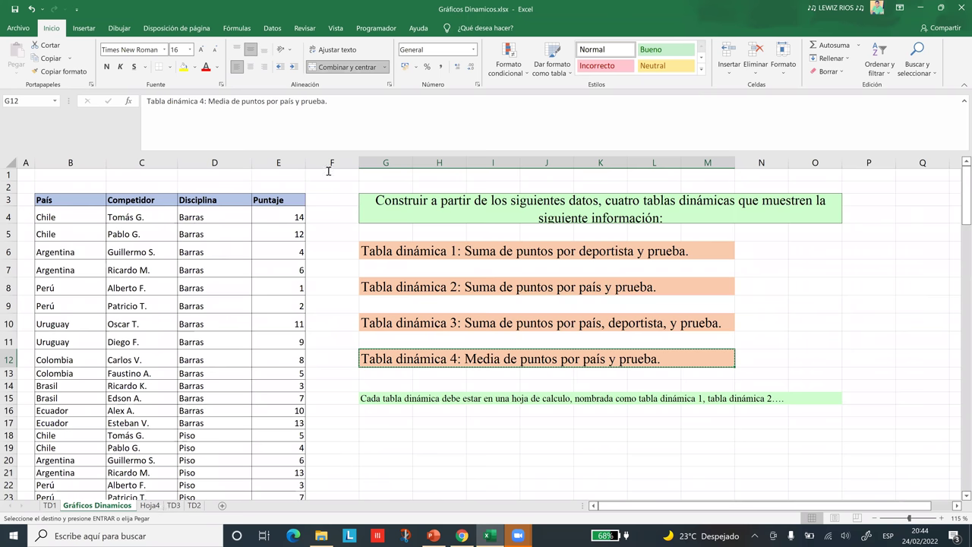
pyautogui.hotkey('ctrl', 'pagedown')
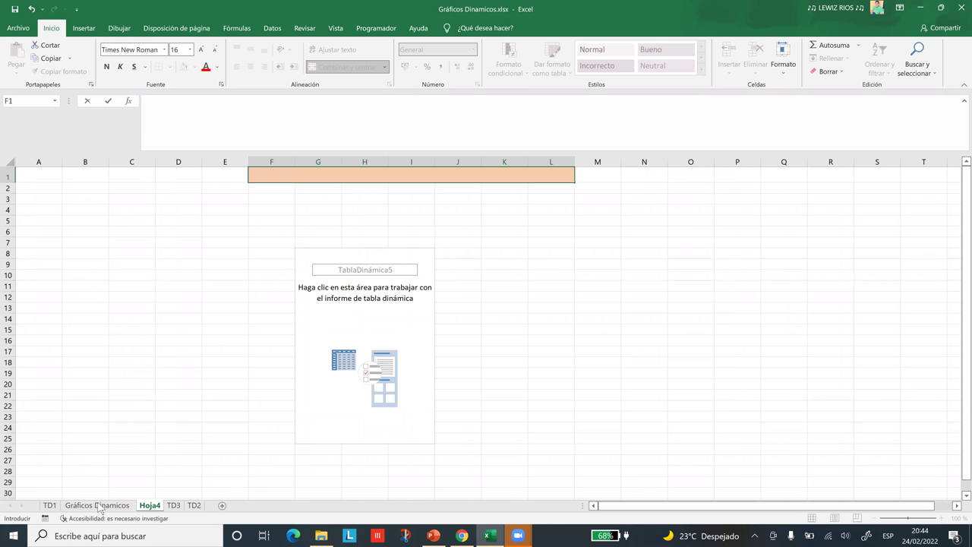
pyautogui.hotkey('ctrl', 'pageup')
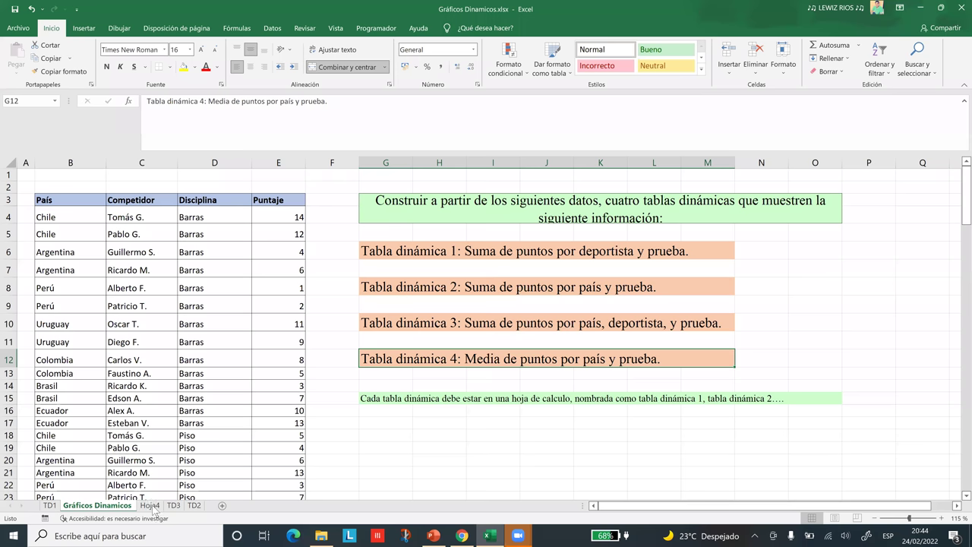
pyautogui.hotkey('ctrl', 'pagedown')
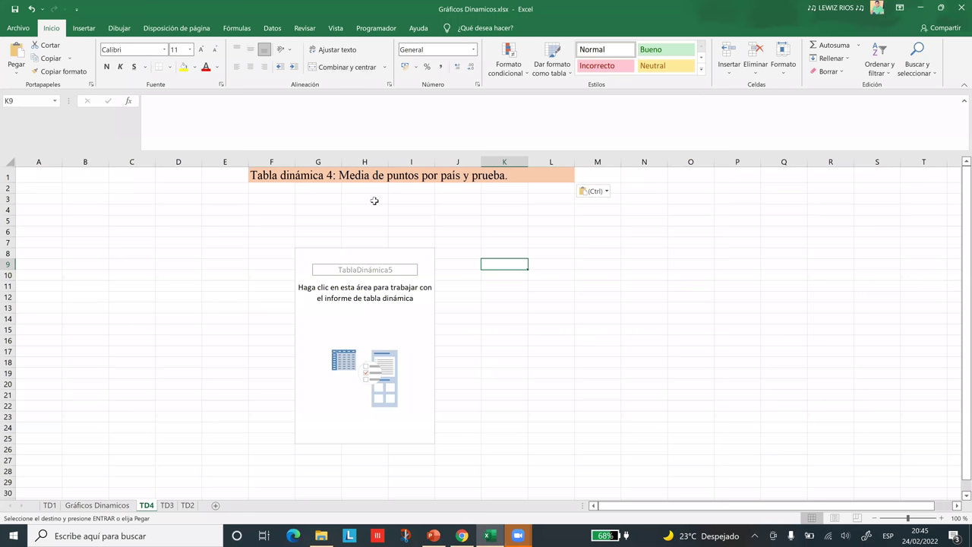
pyautogui.press('Right')
pyautogui.press('Right')
pyautogui.press('Down')
pyautogui.press('Down')
pyautogui.press('Down')
pyautogui.press('Down')
pyautogui.press('Down')
pyautogui.press('Down')
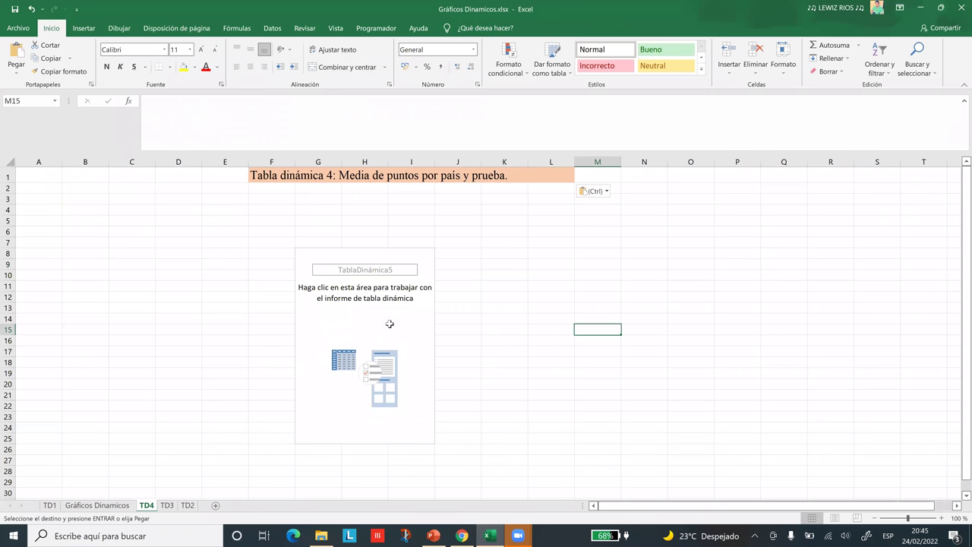
# Build the TD4 pivot table with País and Disciplina as row fields and Puntaje as the value field.
pyautogui.click(390, 322)
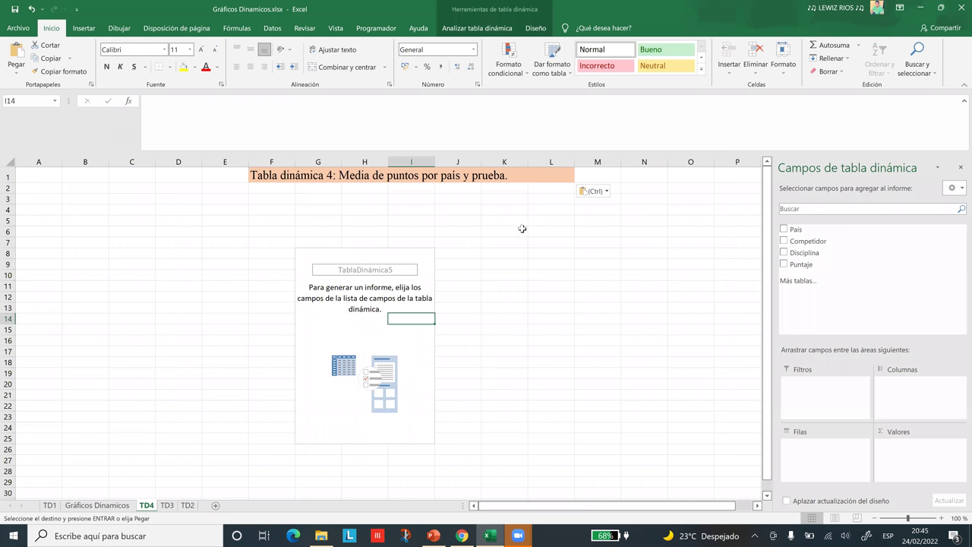
pyautogui.click(785, 230)
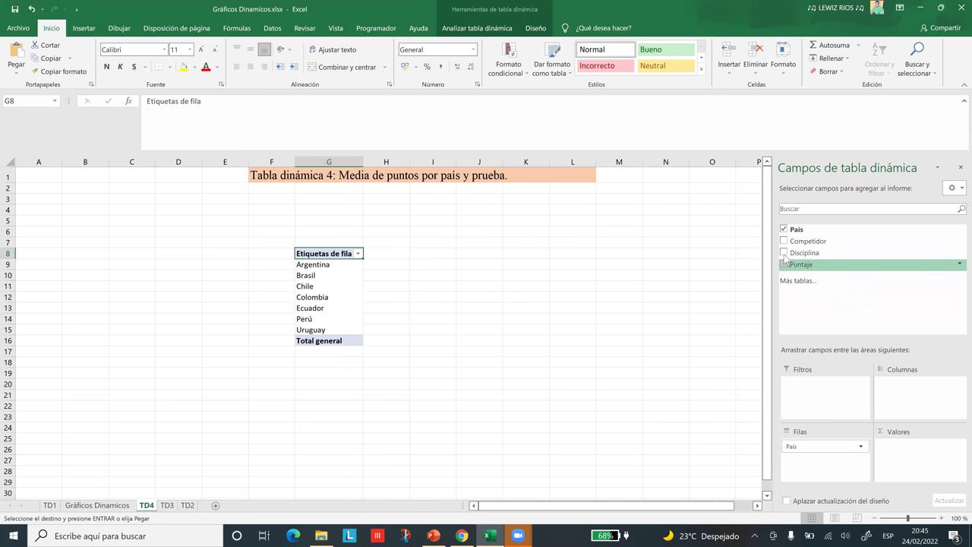
pyautogui.click(785, 253)
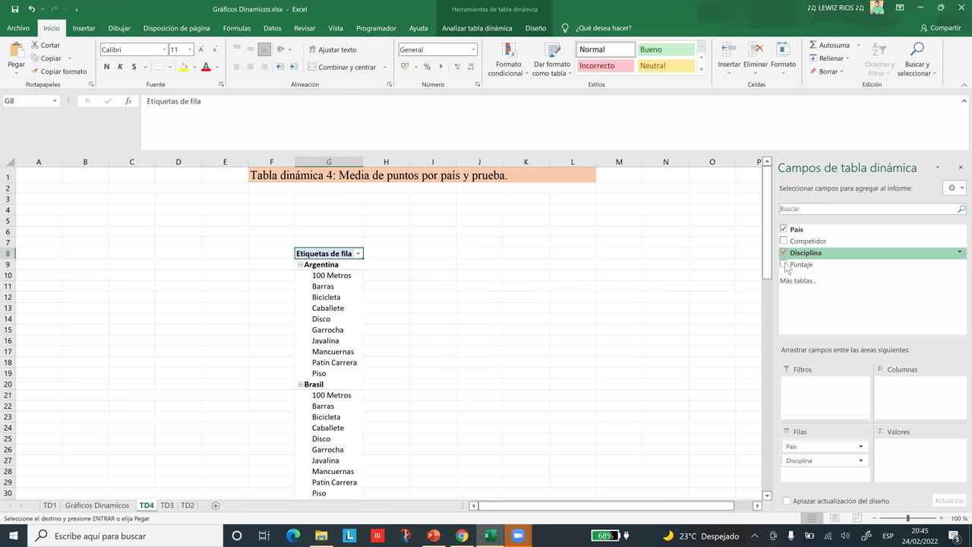
pyautogui.click(784, 265)
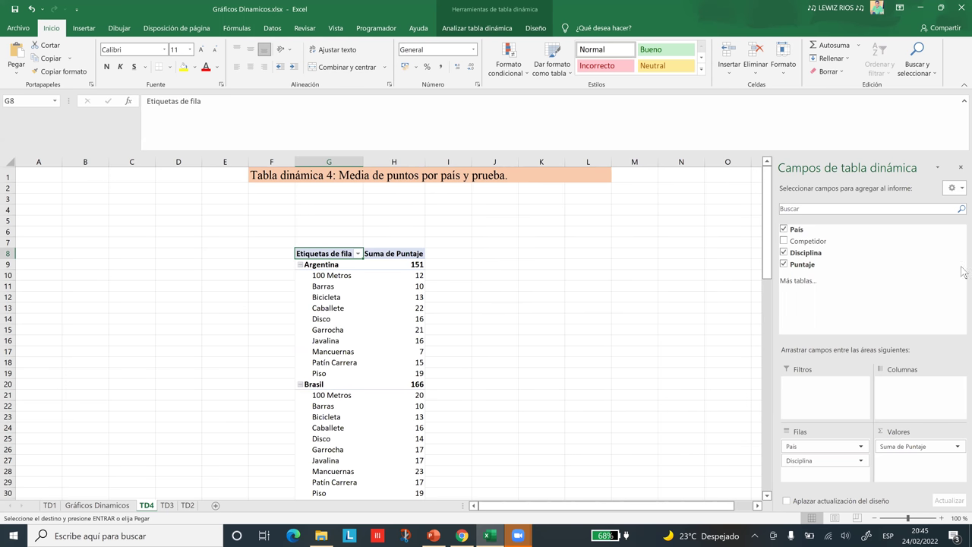
# Summarize the Puntaje value field by Promedio in the TD4 pivot table.
pyautogui.click(910, 447)
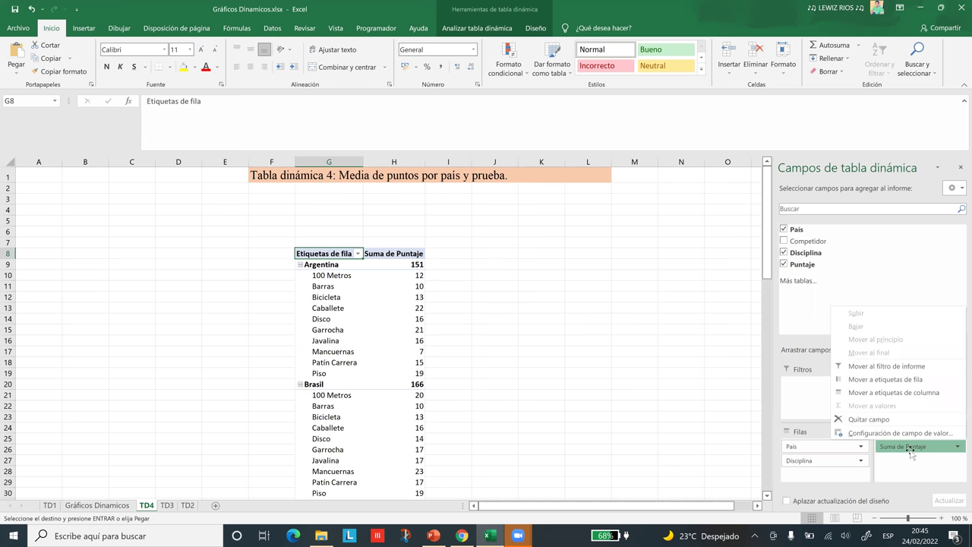
pyautogui.click(904, 437)
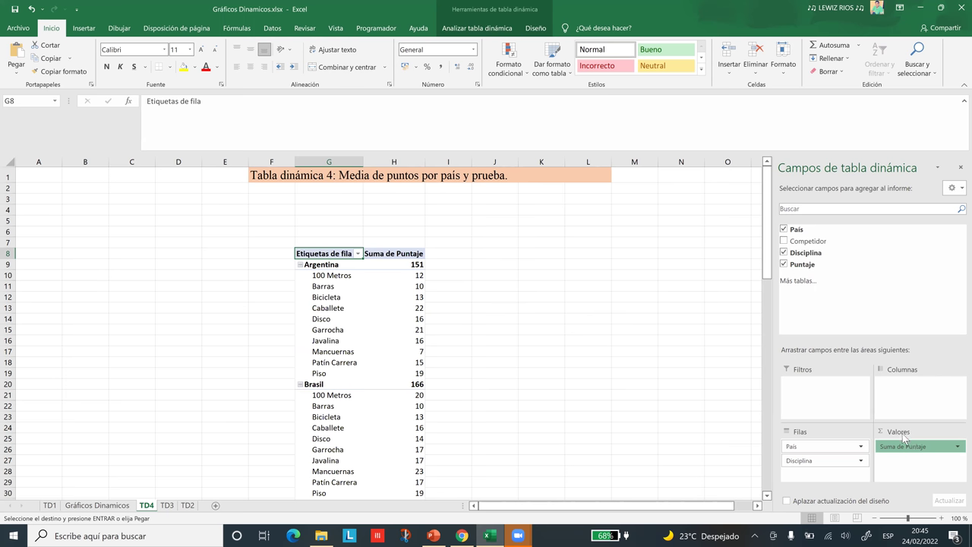
pyautogui.click(537, 334)
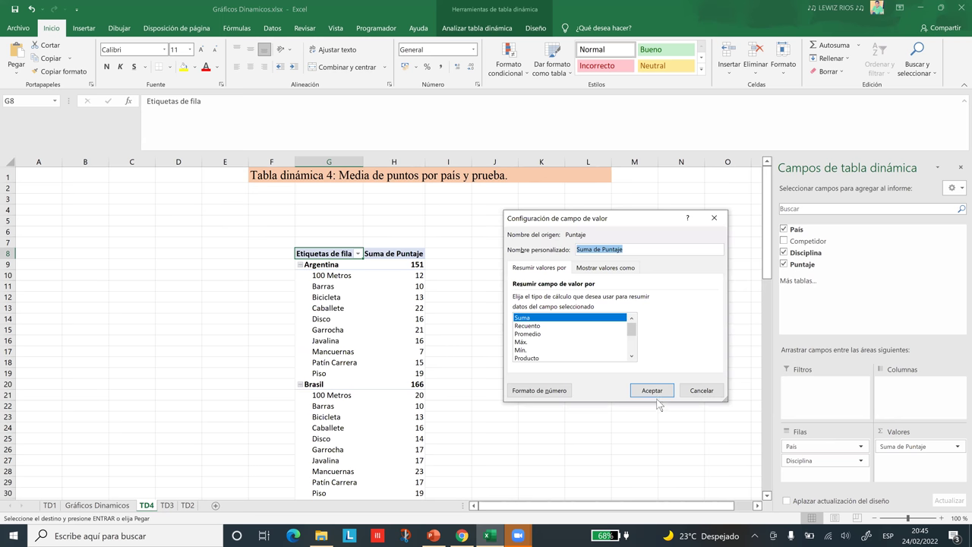
pyautogui.click(652, 391)
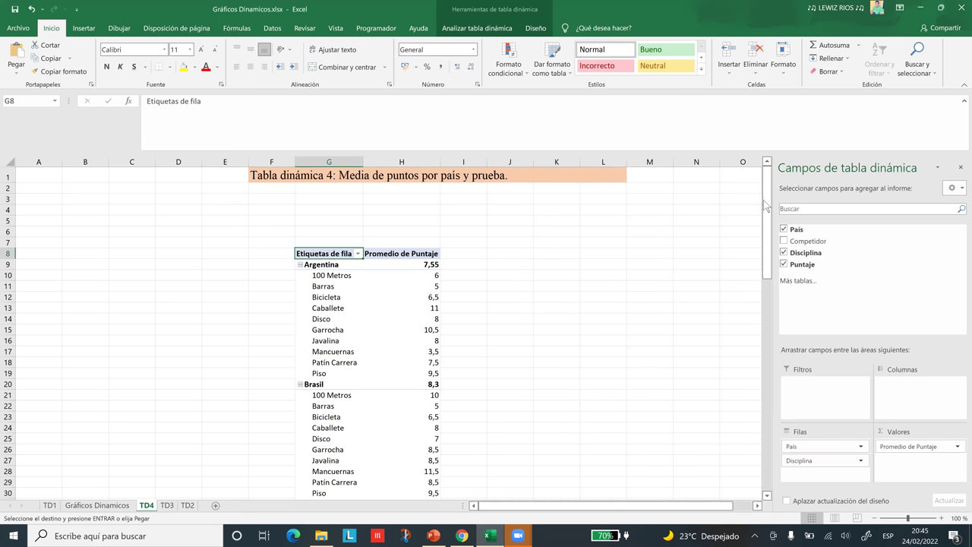
# Insert a clustered column (Columnas agrupadas) pivot chart from the TD4 pivot table.
pyautogui.moveTo(770, 226); pyautogui.dragTo(766, 348)
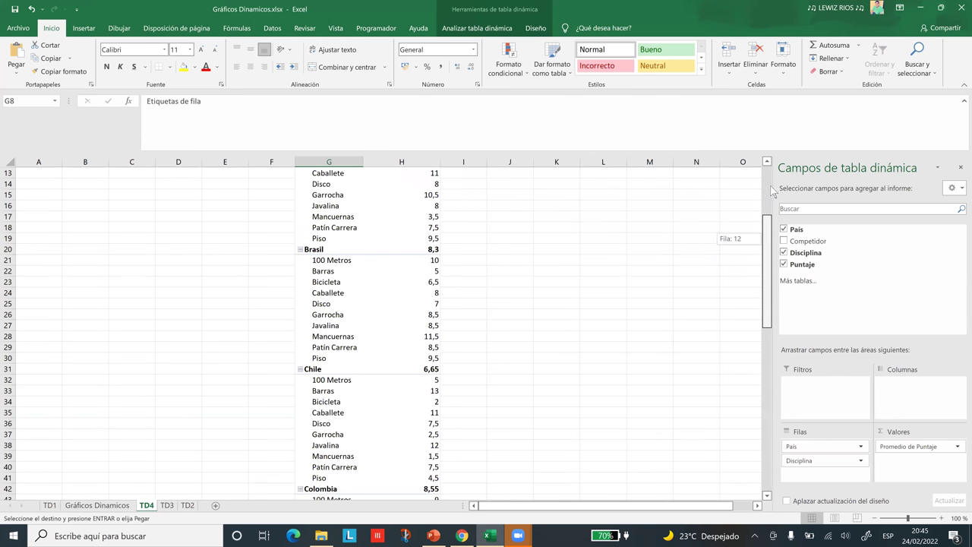
pyautogui.scroll(4, 420, 427)
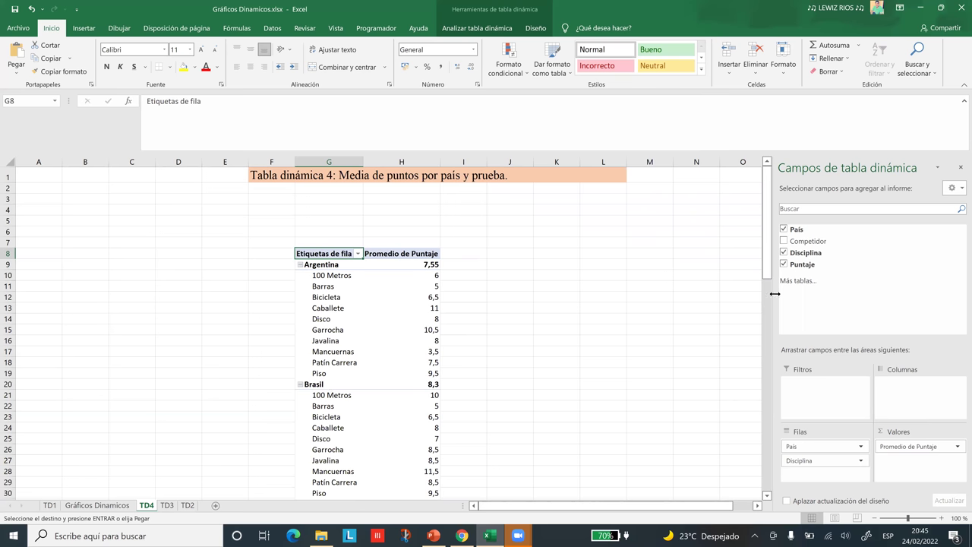
pyautogui.moveTo(766, 300); pyautogui.dragTo(770, 206)
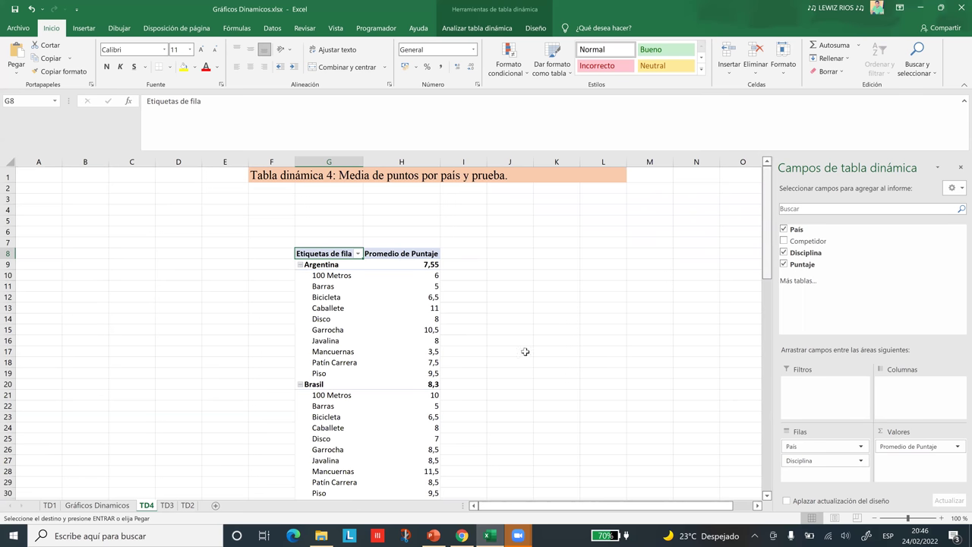
pyautogui.click(361, 313)
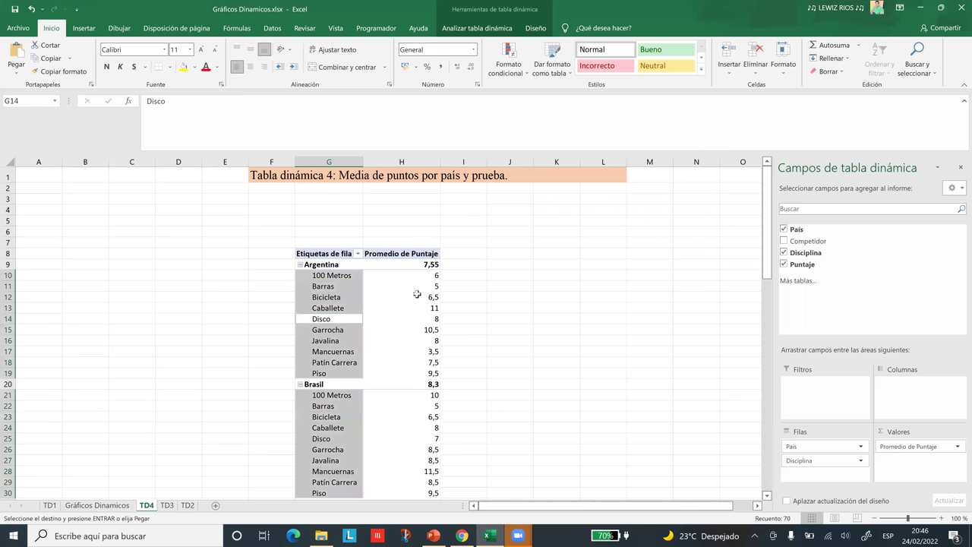
pyautogui.click(417, 306)
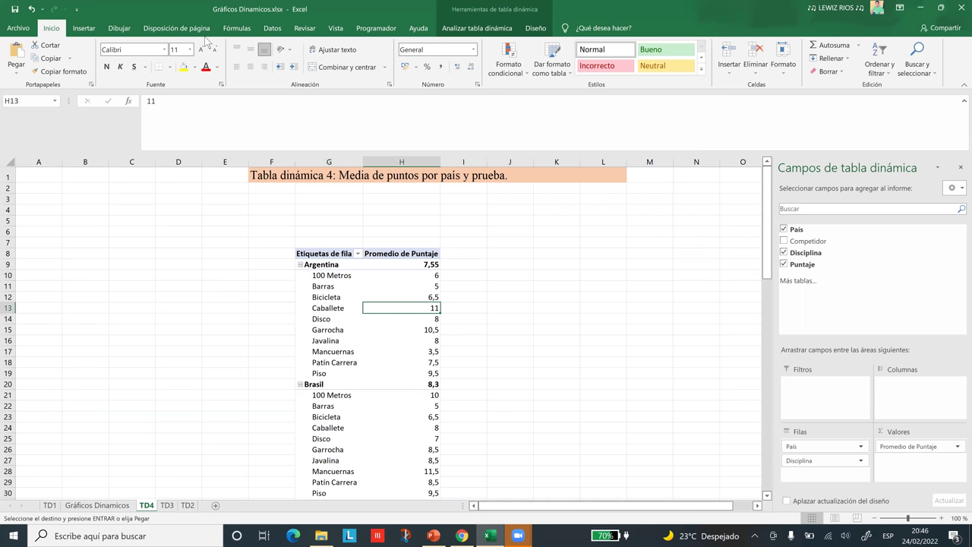
pyautogui.click(85, 29)
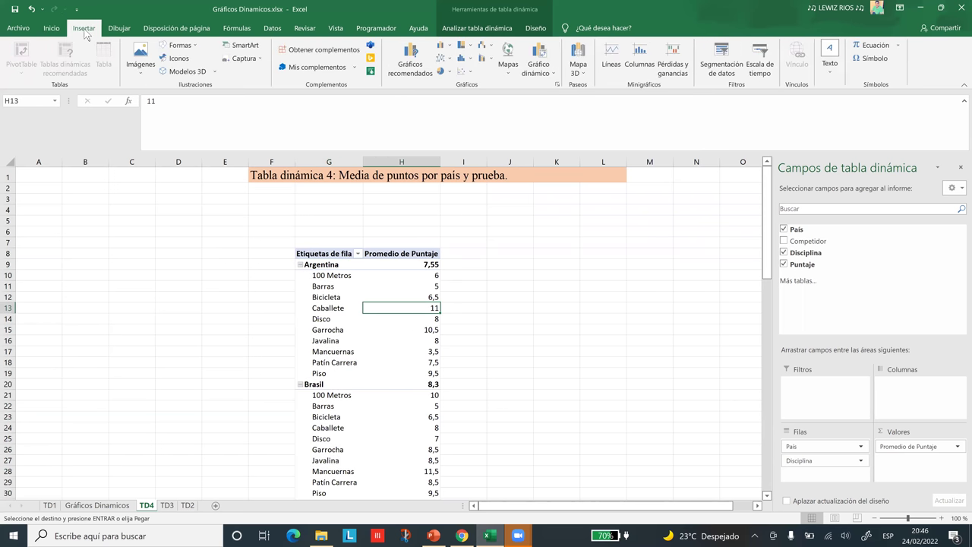
pyautogui.click(554, 69)
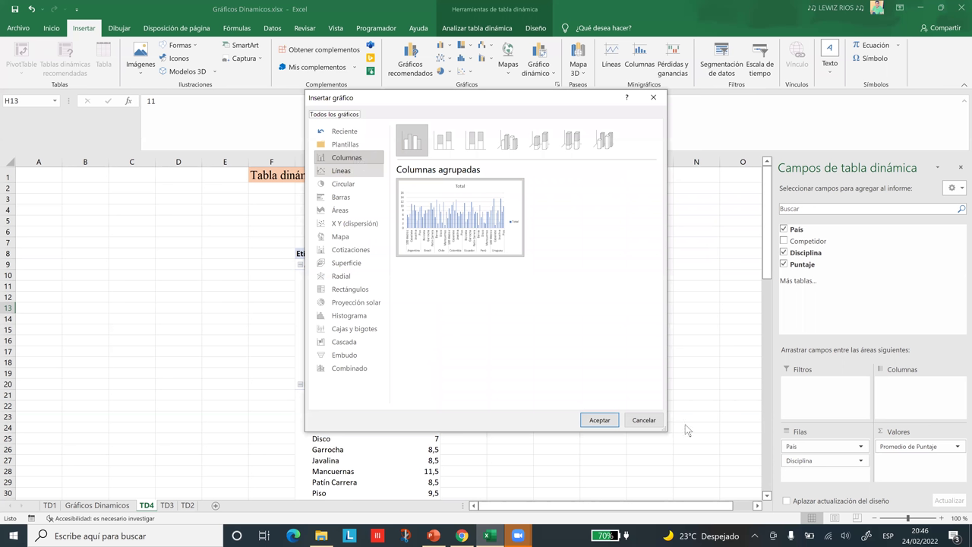
pyautogui.click(601, 419)
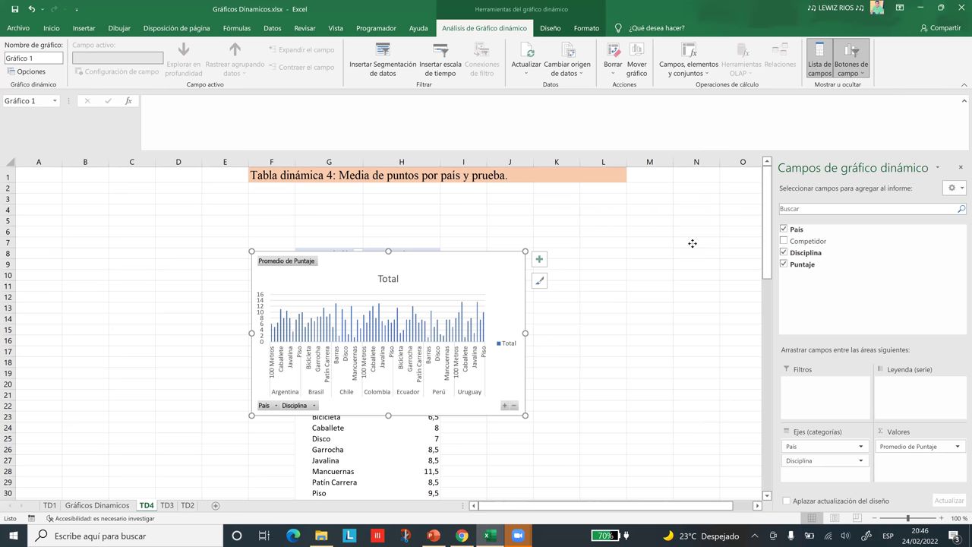
# Move the pivot chart beside the TD4 pivot table and enlarge it to cover about J5:V30.
pyautogui.moveTo(692, 243); pyautogui.dragTo(710, 228)
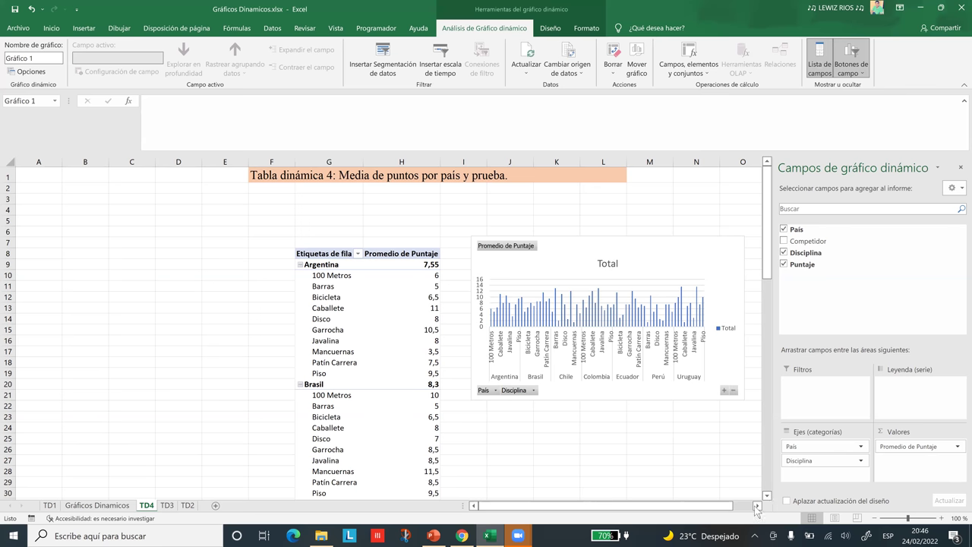
pyautogui.hscroll(7, 689, 473)
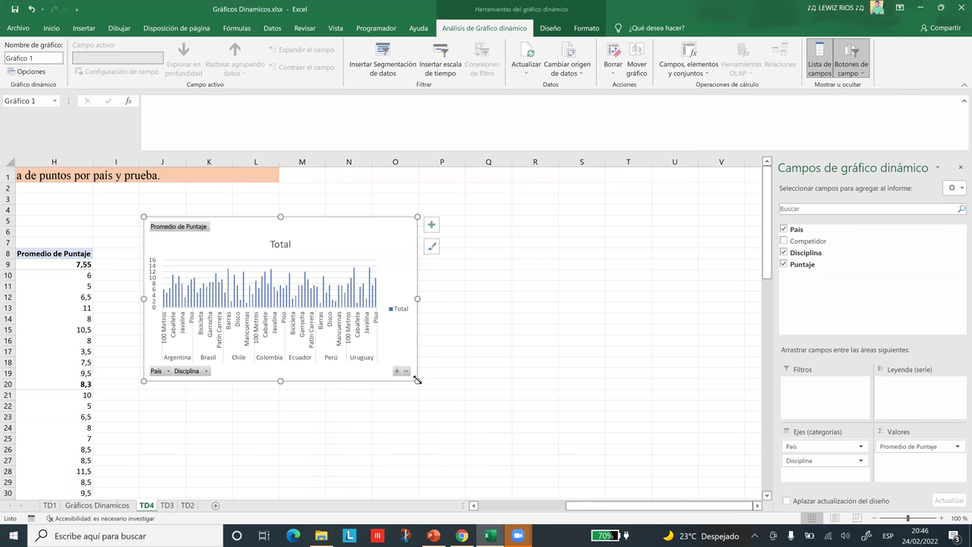
pyautogui.moveTo(556, 380); pyautogui.dragTo(730, 490)
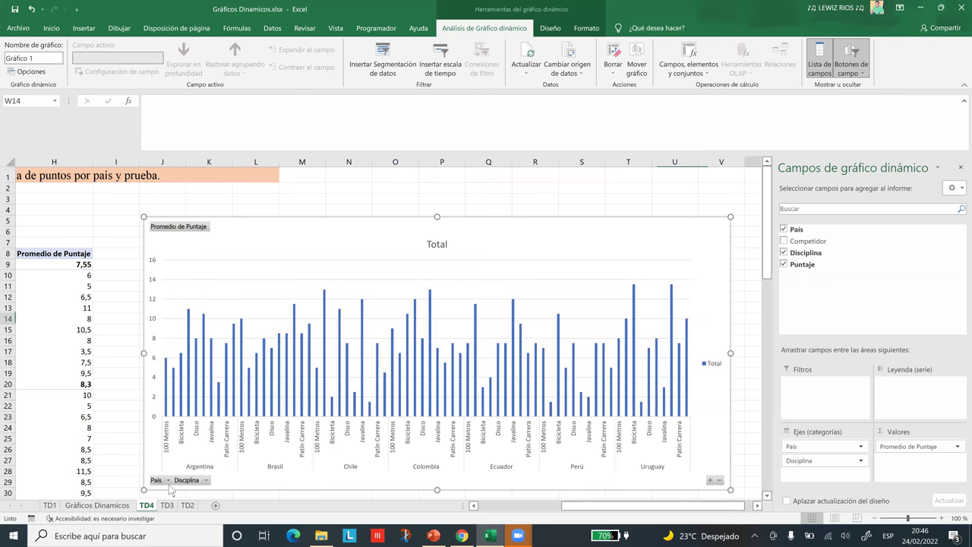
pyautogui.press('Escape')
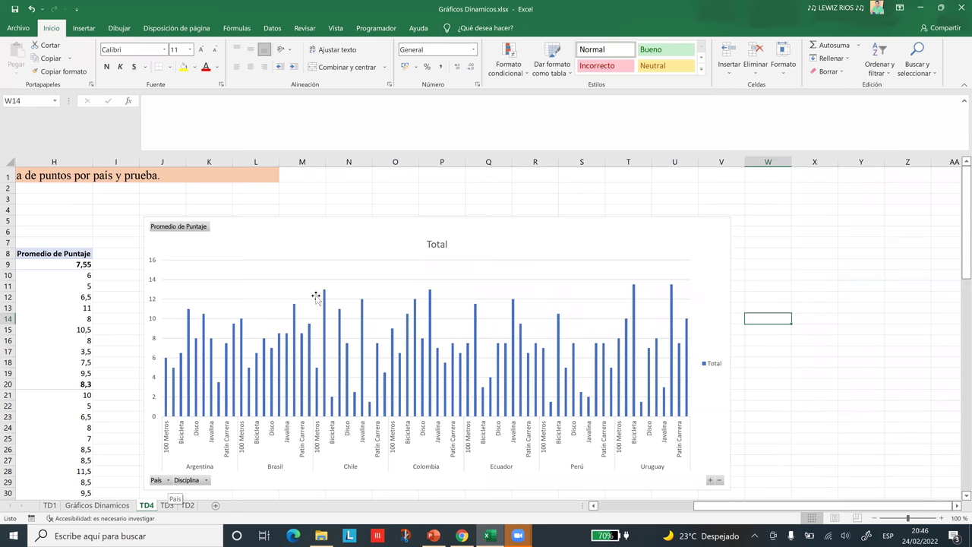
# Filter the TD4 pivot chart's País field to Ecuador only, and return to the Gráficos Dinamicos sheet.
pyautogui.click(334, 231)
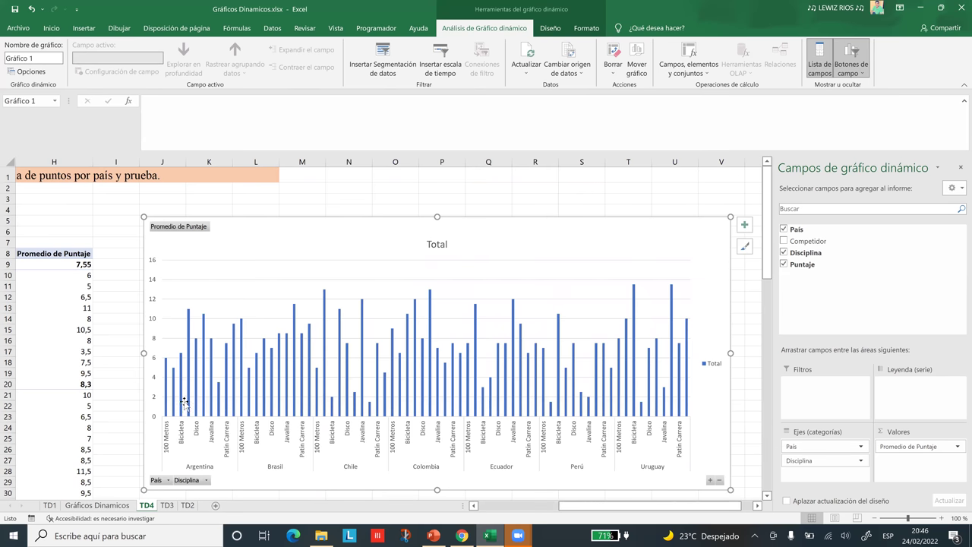
pyautogui.moveTo(191, 411)
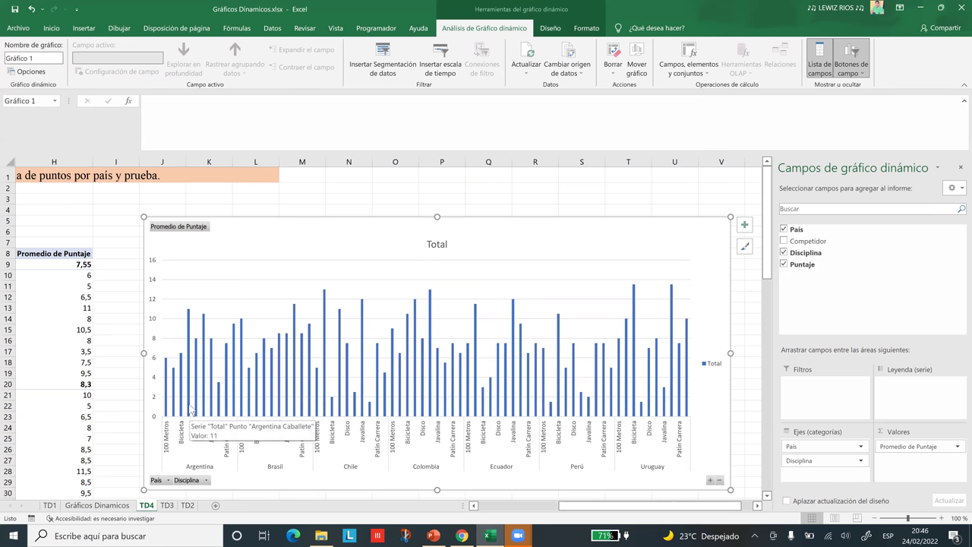
pyautogui.click(168, 480)
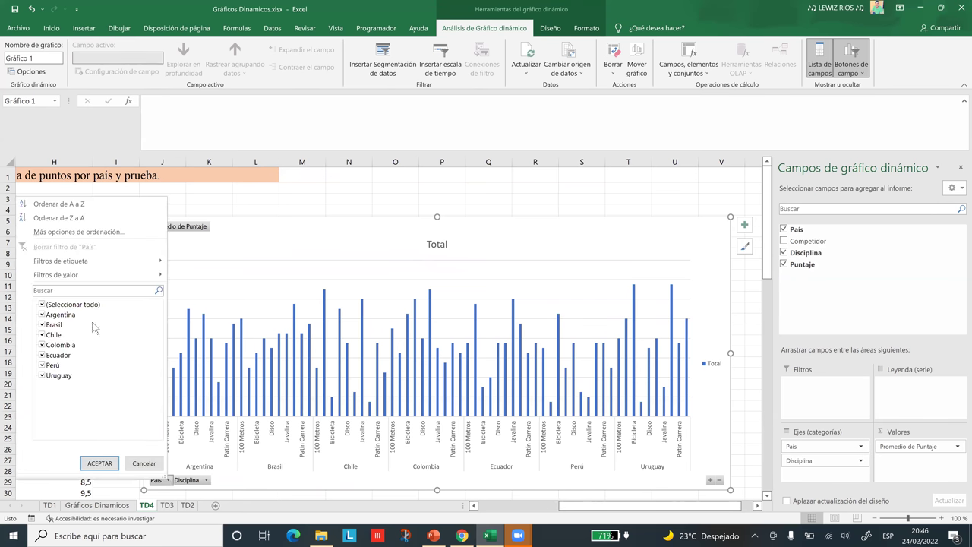
pyautogui.click(42, 305)
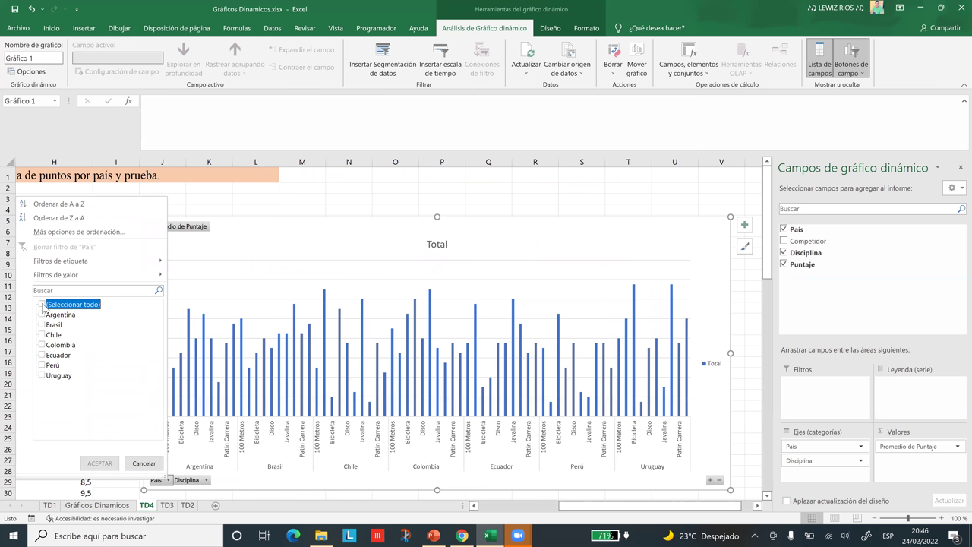
pyautogui.click(43, 354)
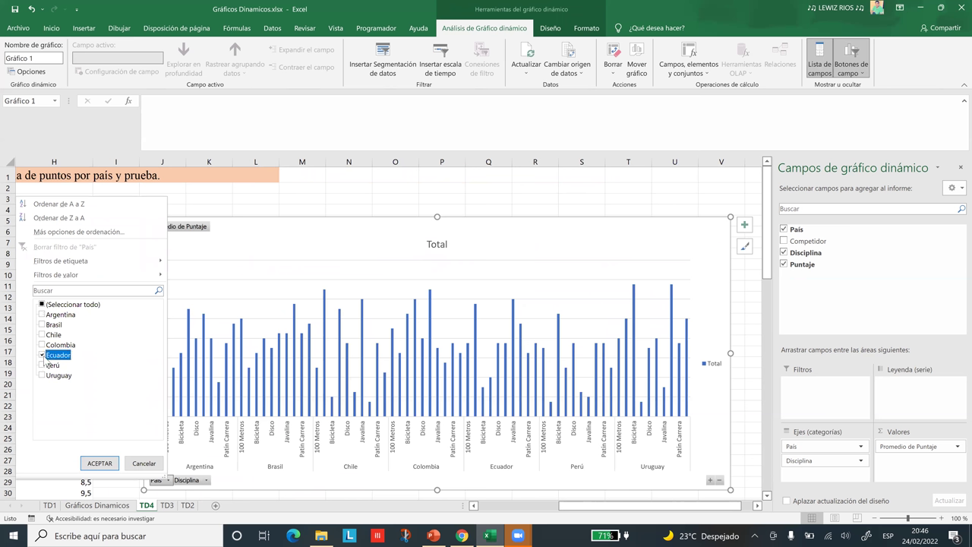
pyautogui.click(92, 462)
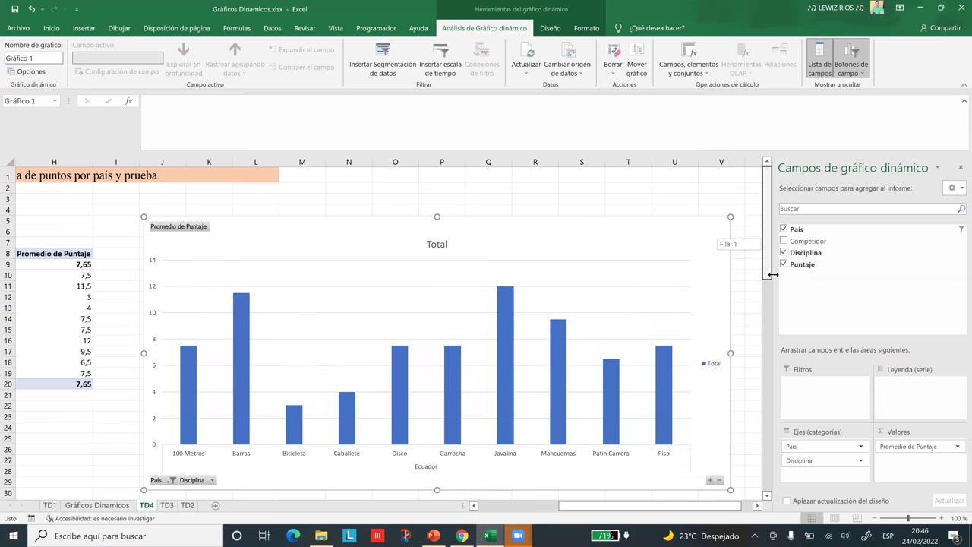
pyautogui.scroll(-4, 769, 281)
pyautogui.moveTo(767, 273); pyautogui.dragTo(671, 191)
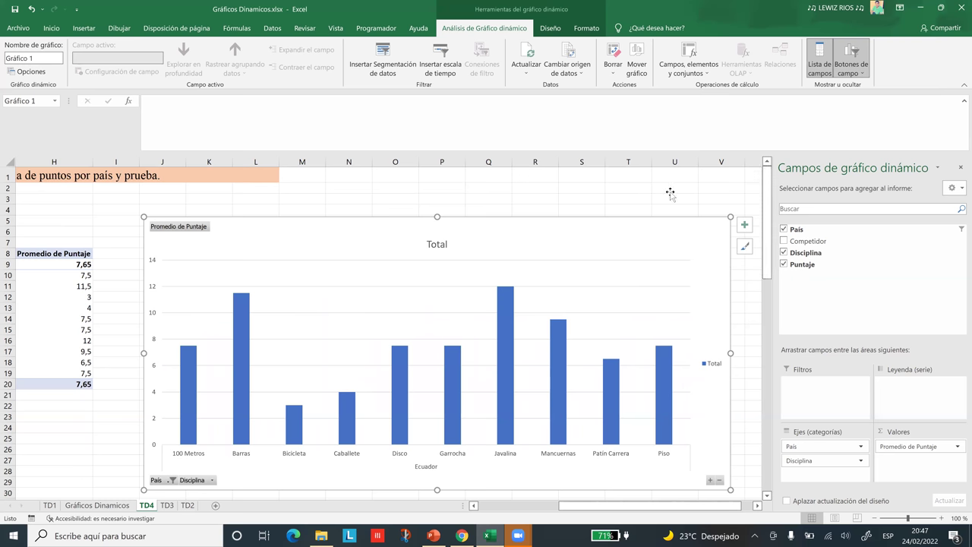
pyautogui.click(673, 190)
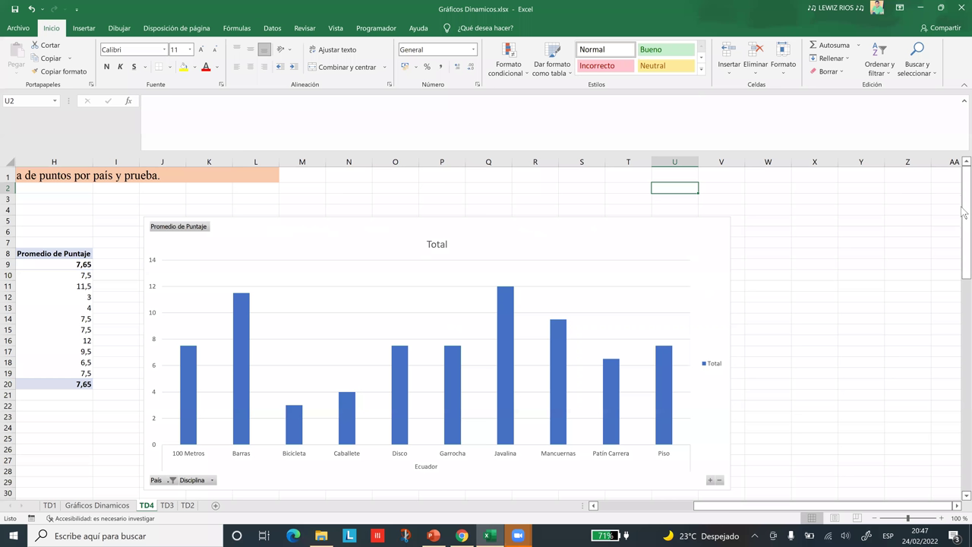
pyautogui.click(94, 506)
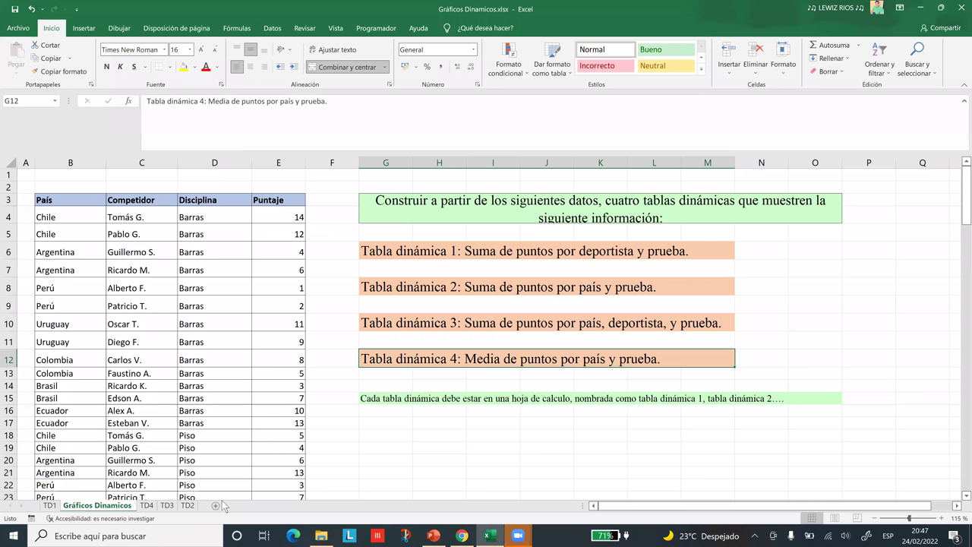
# Copy the "Tabla dinámica 1" title from the Gráficos Dinamicos sheet and add a new worksheet named GD1.
pyautogui.click(167, 506)
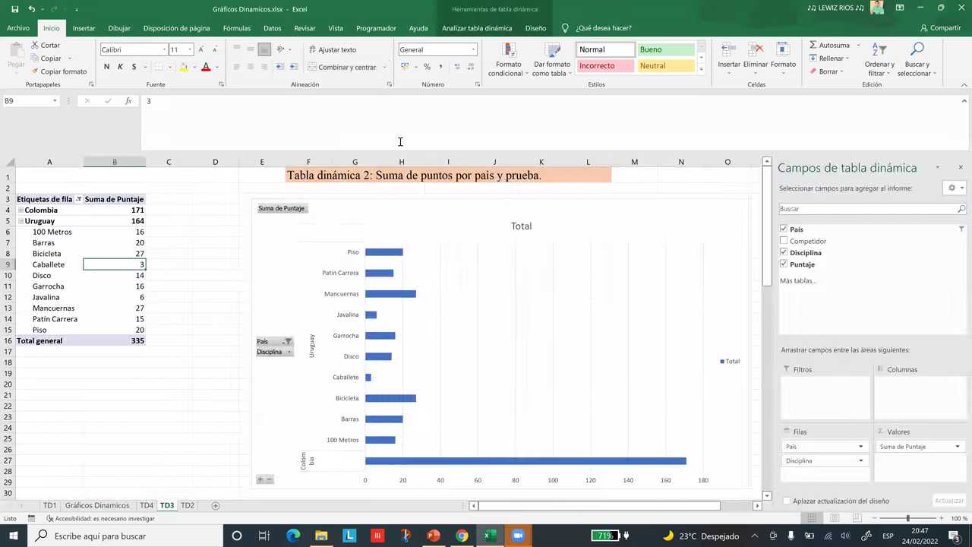
pyautogui.click(97, 506)
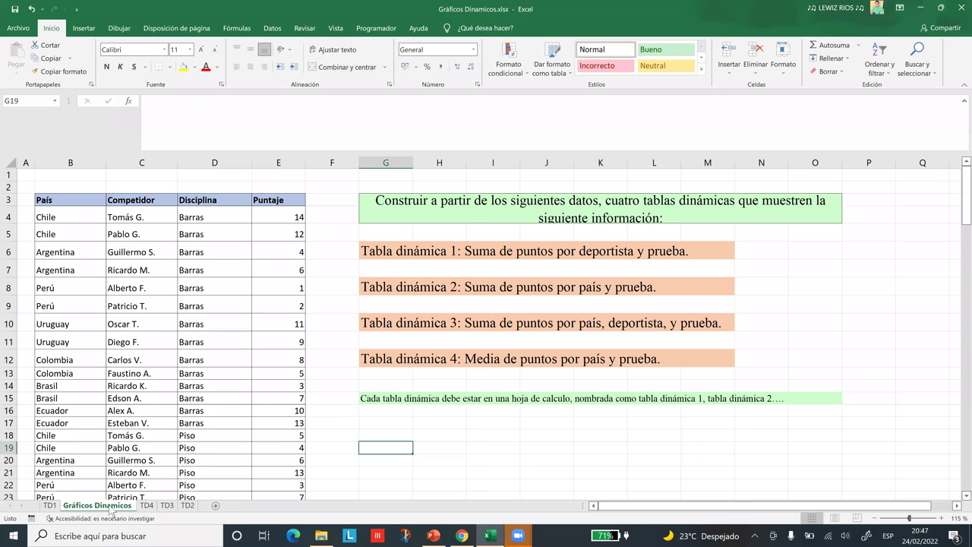
pyautogui.click(457, 253)
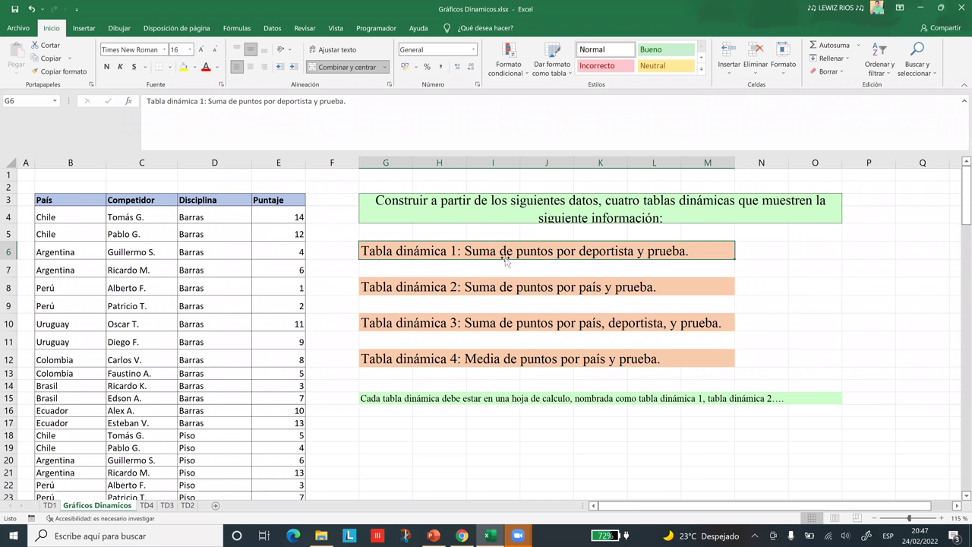
pyautogui.hotkey('ctrl', 'c')
pyautogui.click(215, 507)
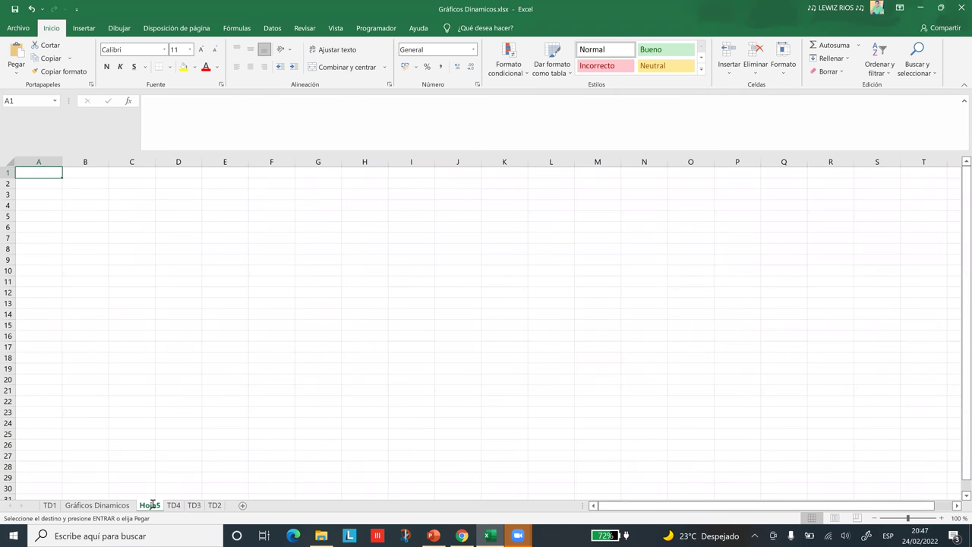
pyautogui.doubleClick(151, 505)
pyautogui.write('G')
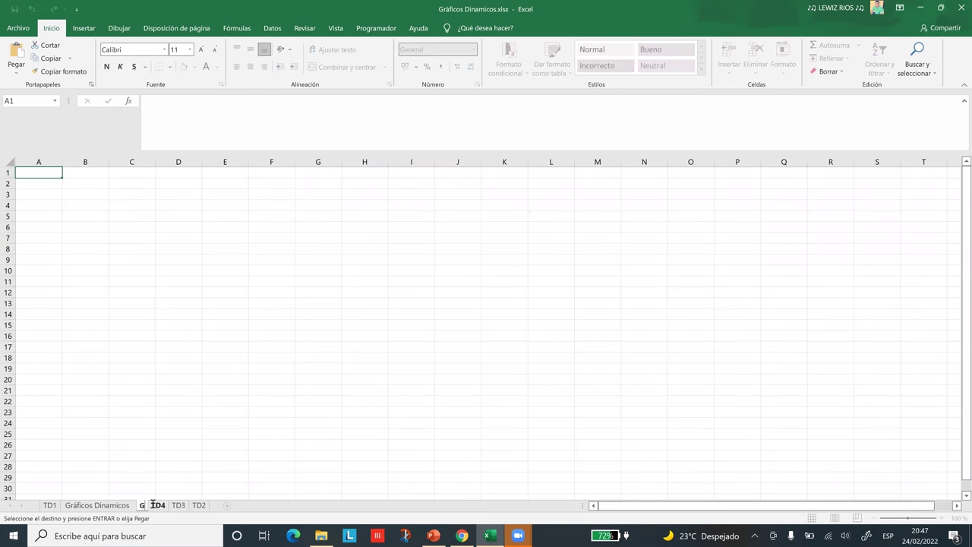
pyautogui.write('D1')
pyautogui.press('Return')
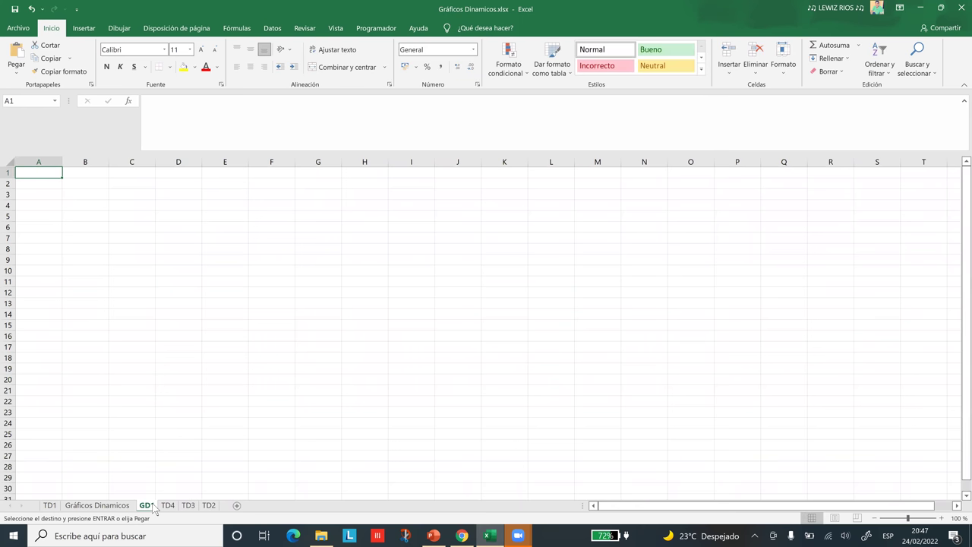
# Paste the copied "Tabla dinámica 1" title at cell D1 of the GD1 sheet.
pyautogui.click(167, 174)
pyautogui.hotkey('ctrl', 'v')
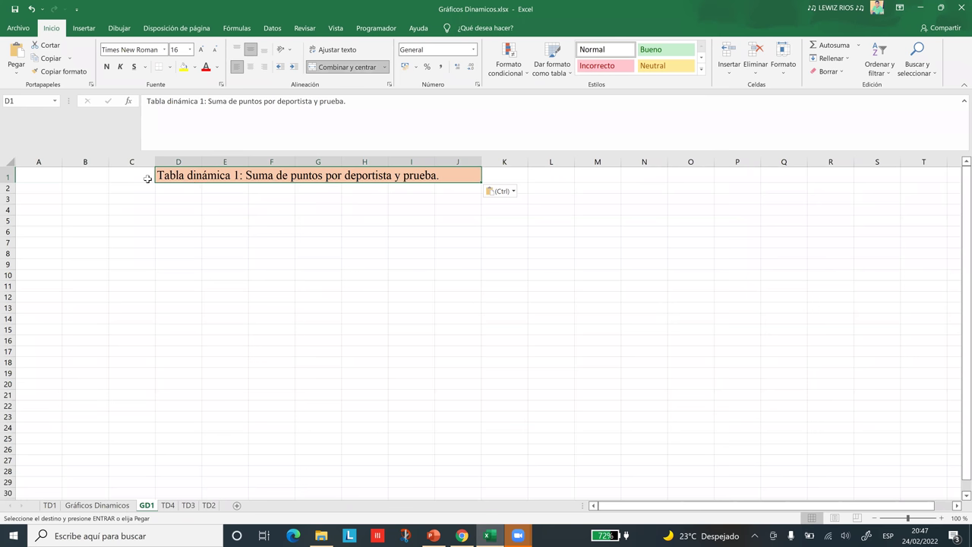
pyautogui.click(318, 296)
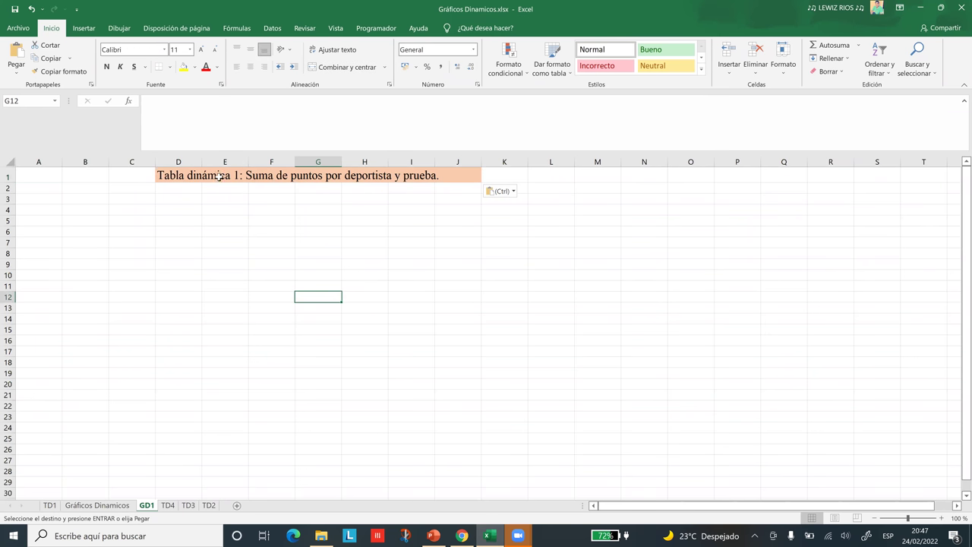
pyautogui.click(171, 176)
# Insert a pivot chart at cell D9 of GD1, using B3:E143 of the Gráficos Dinamicos sheet as its source range.
pyautogui.click(174, 264)
pyautogui.moveTo(964, 205); pyautogui.dragTo(965, 172)
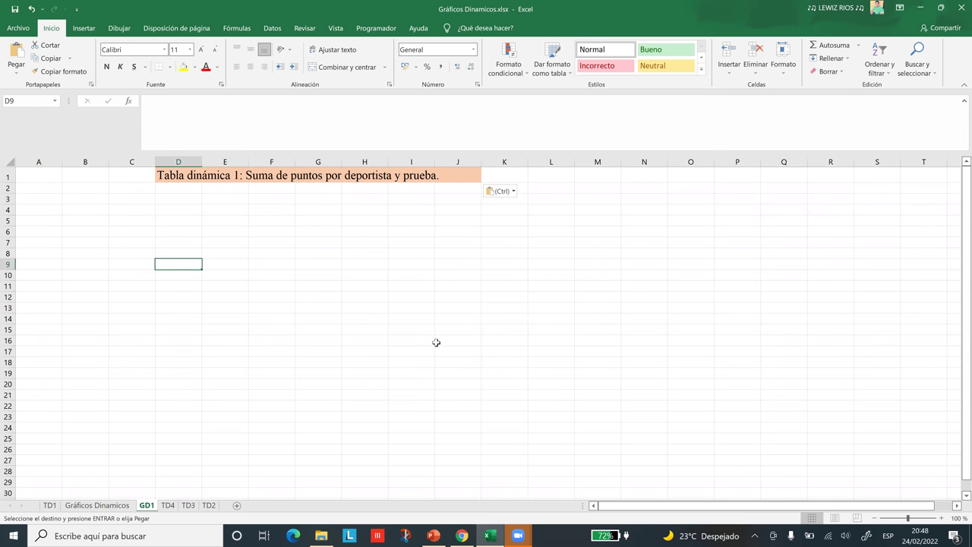
pyautogui.click(85, 29)
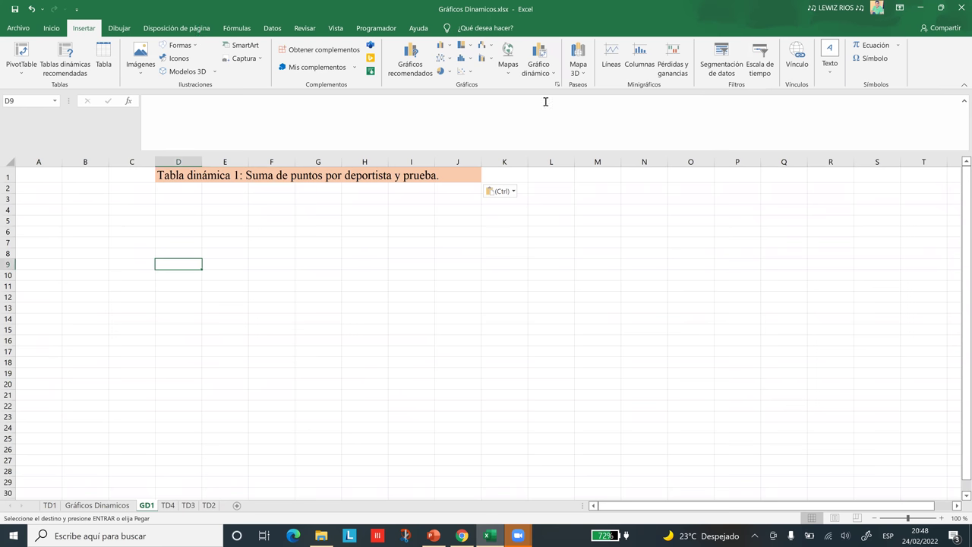
pyautogui.click(547, 55)
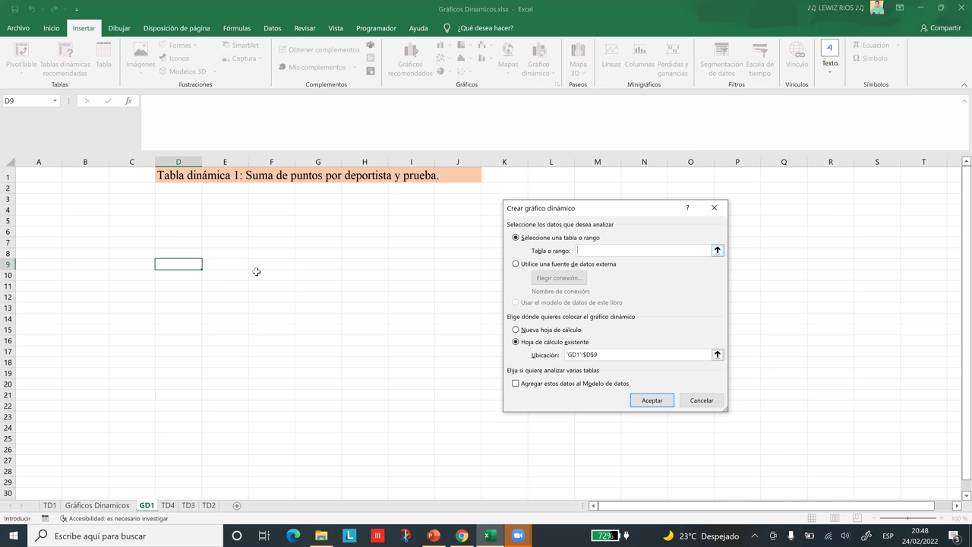
pyautogui.click(97, 508)
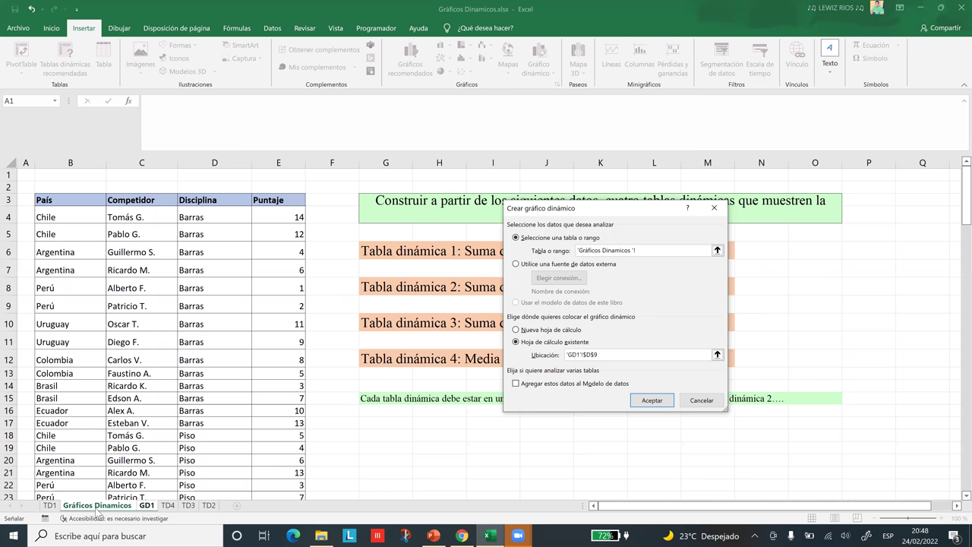
pyautogui.click(51, 199)
pyautogui.hotkey('ctrl', 'shift', 'Right')
pyautogui.hotkey('ctrl', 'shift', 'Down')
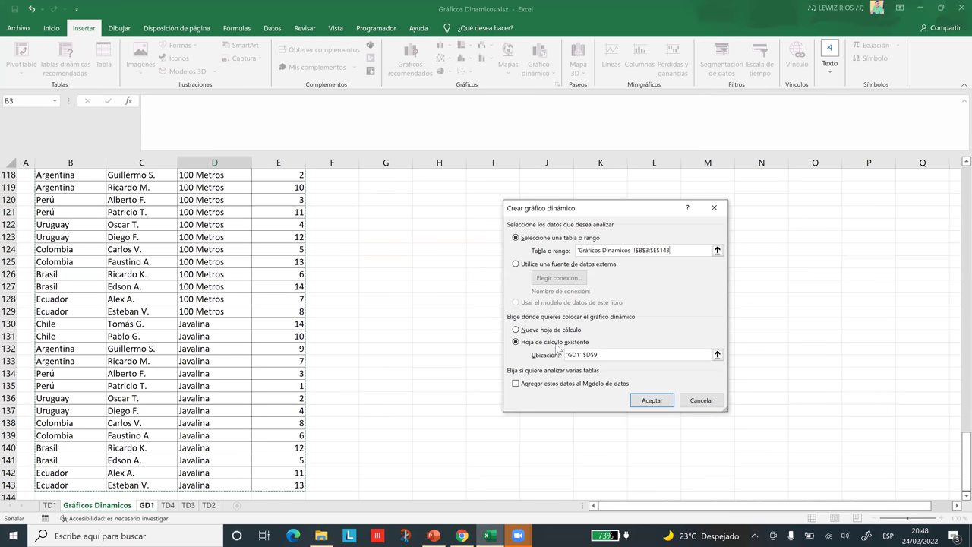
pyautogui.click(621, 353)
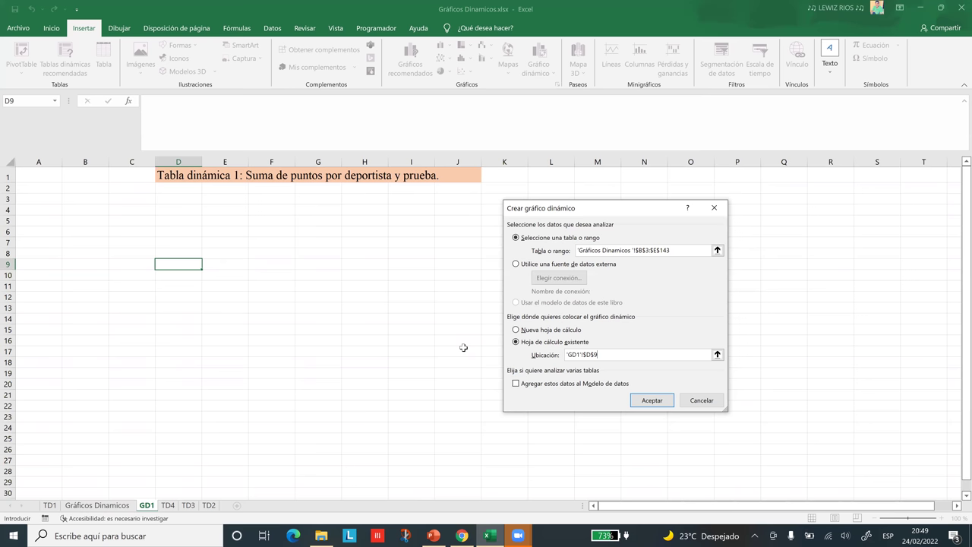
pyautogui.click(650, 403)
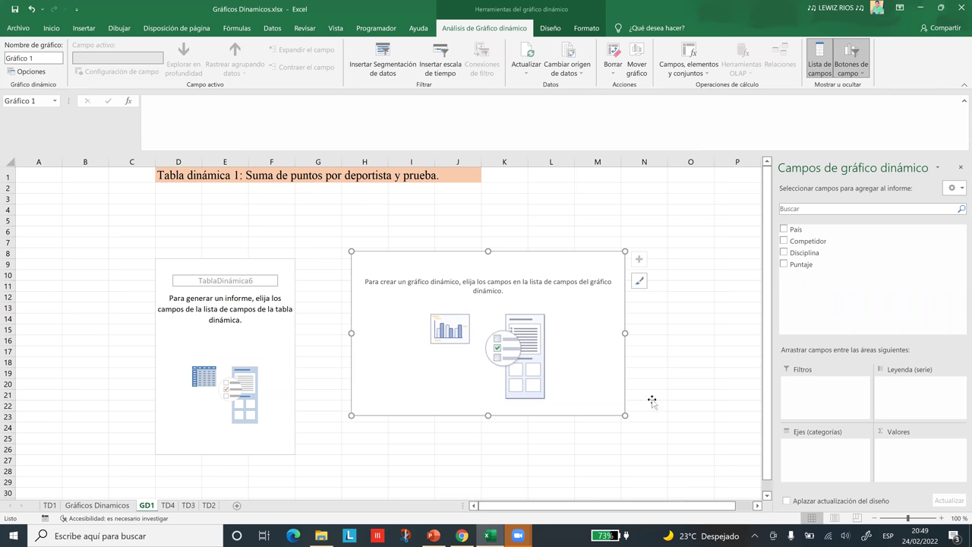
pyautogui.click(652, 401)
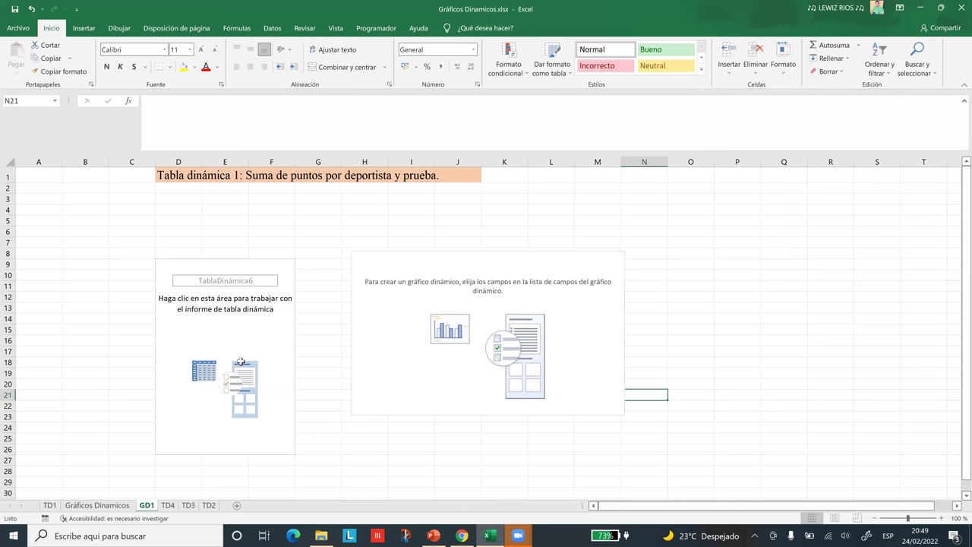
pyautogui.click(254, 343)
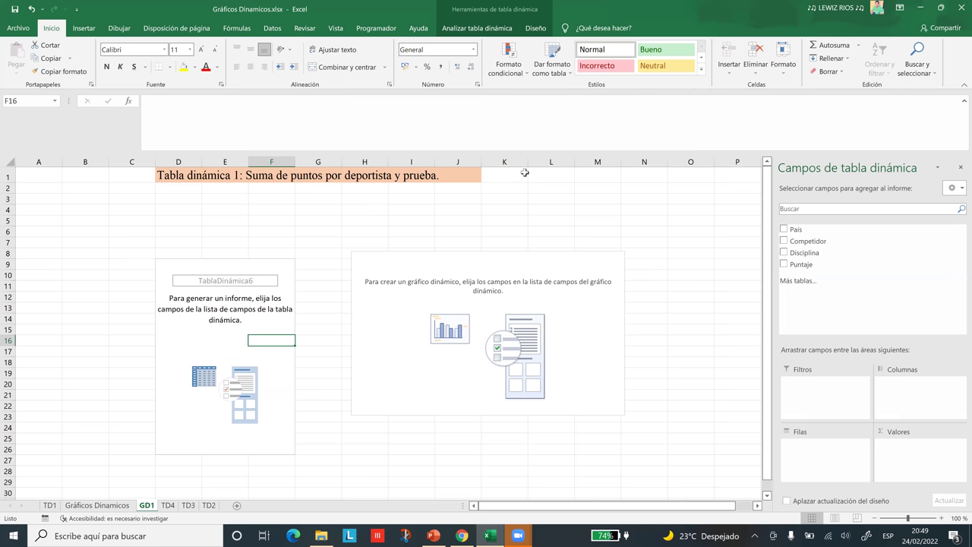
pyautogui.click(97, 505)
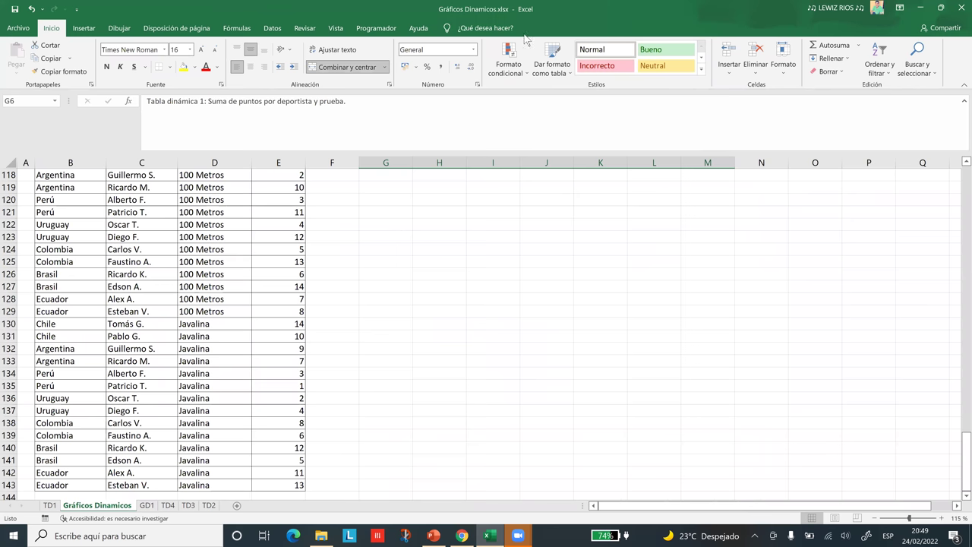
pyautogui.hotkey('ctrl', 'pagedown')
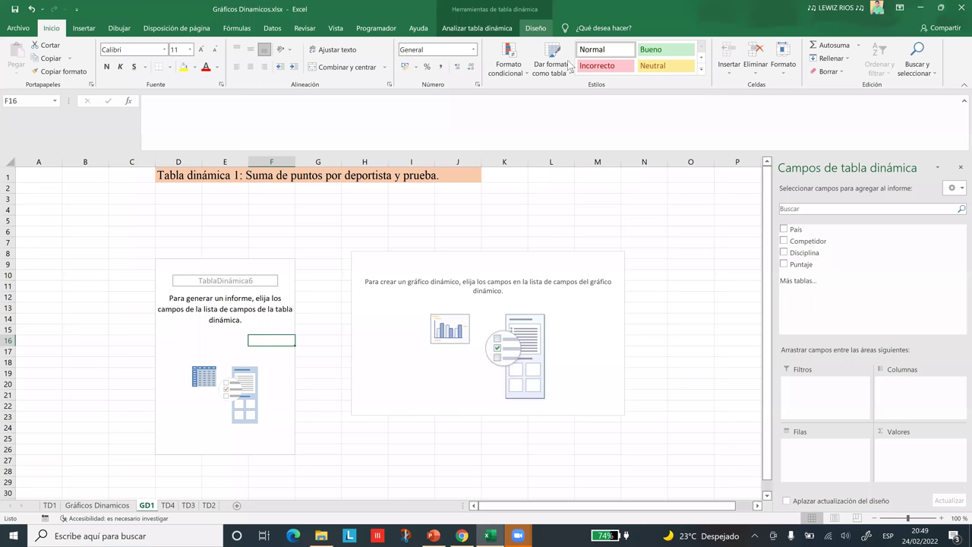
pyautogui.scroll(-1, 541, 61)
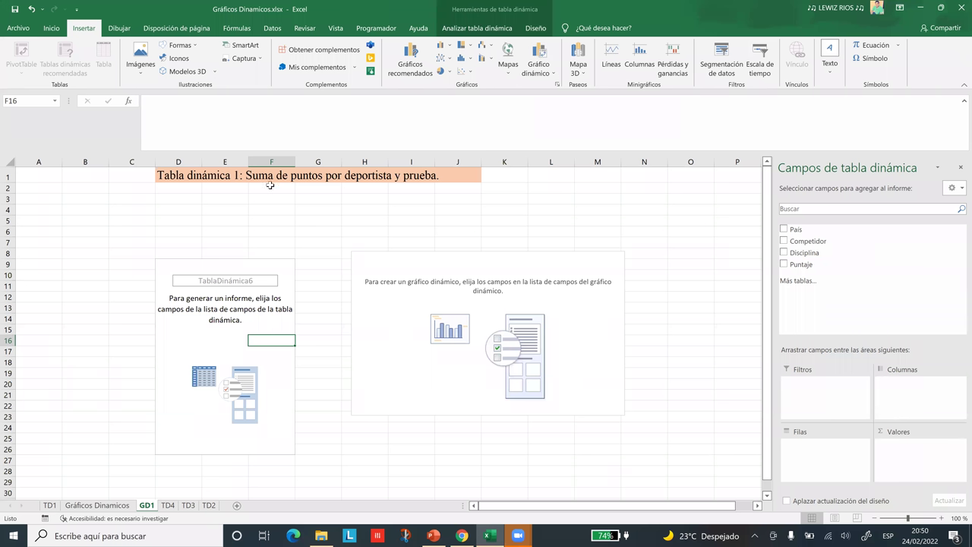
pyautogui.click(265, 295)
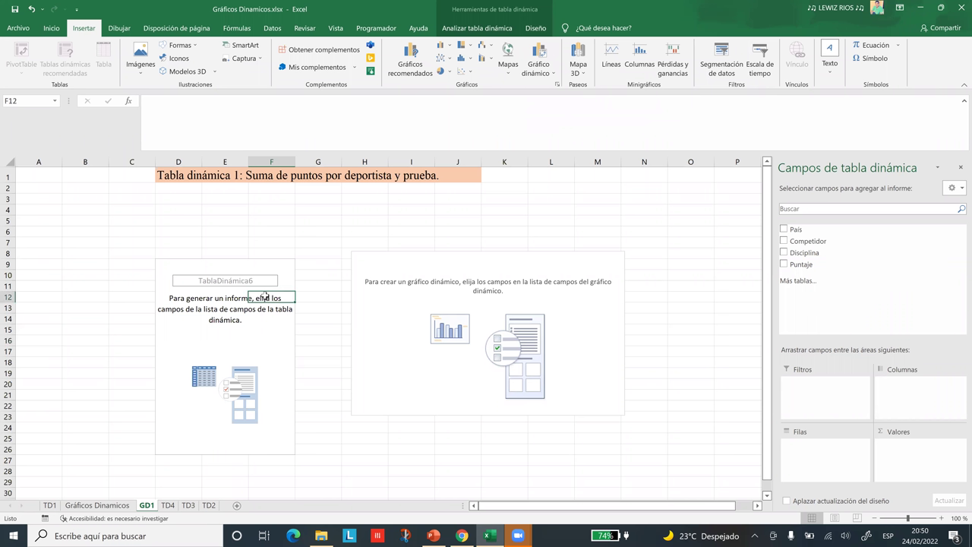
# Add Puntaje as the summed value and Competidor as the row field of the GD1 pivot table.
pyautogui.click(788, 267)
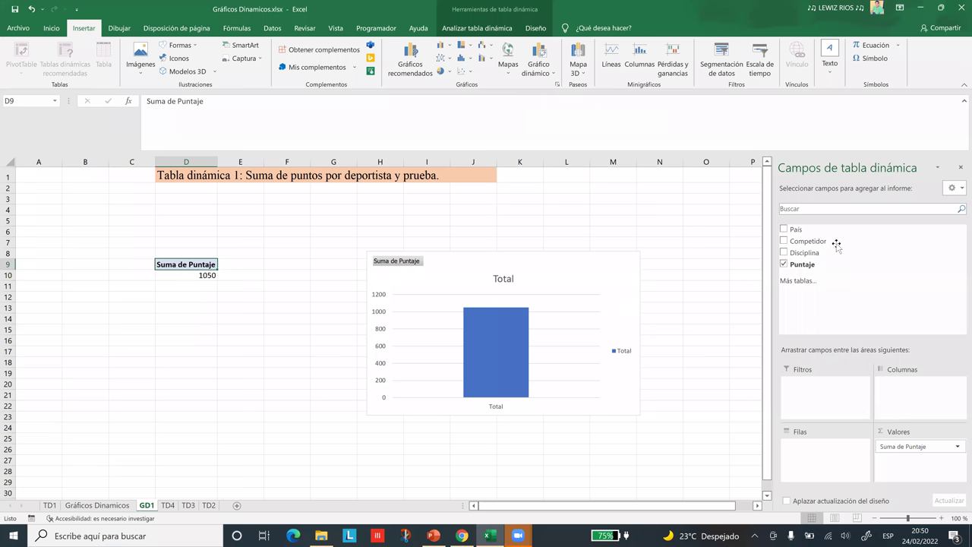
pyautogui.moveTo(836, 243); pyautogui.dragTo(810, 325)
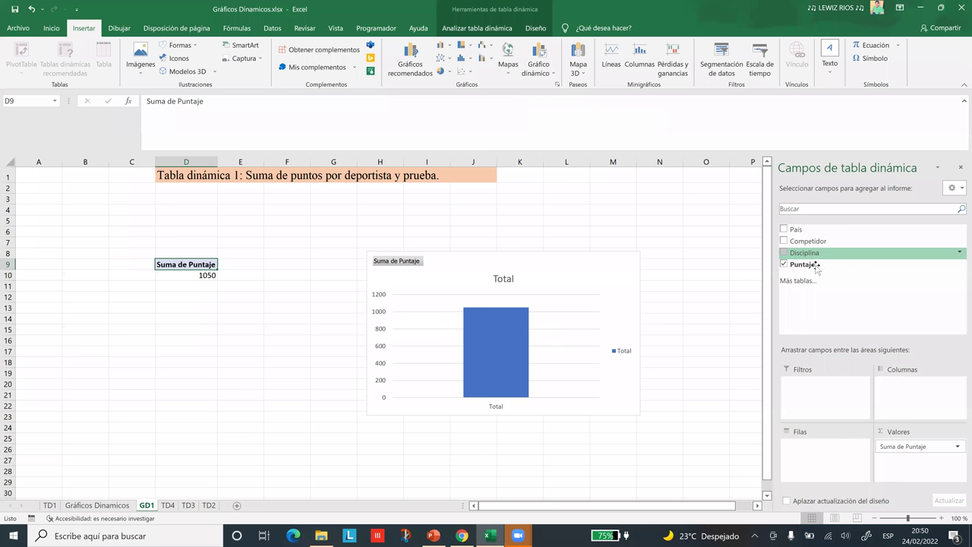
pyautogui.click(784, 241)
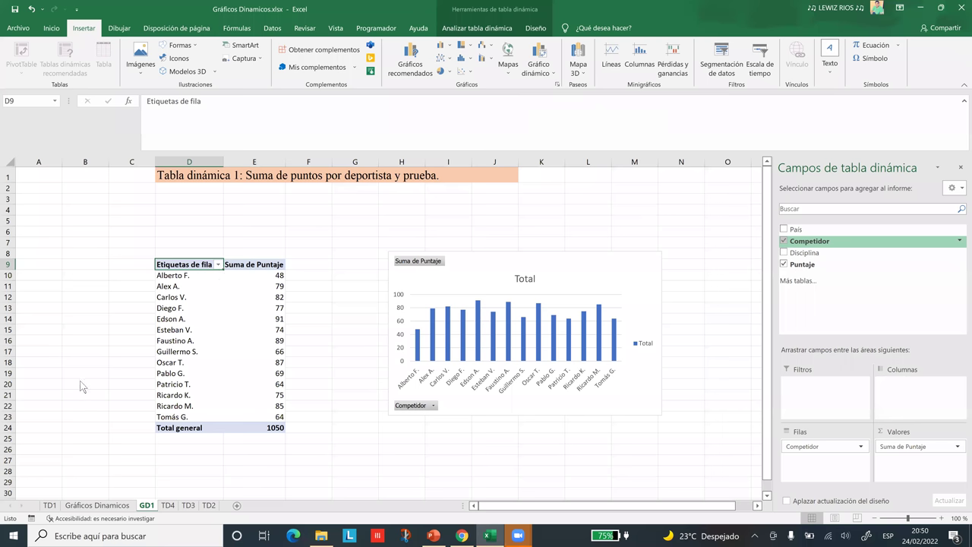
# Filter the GD1 pivot table's Competidor row labels to keep only the tenth competitor in the list.
pyautogui.hotkey('alt', 'Down')
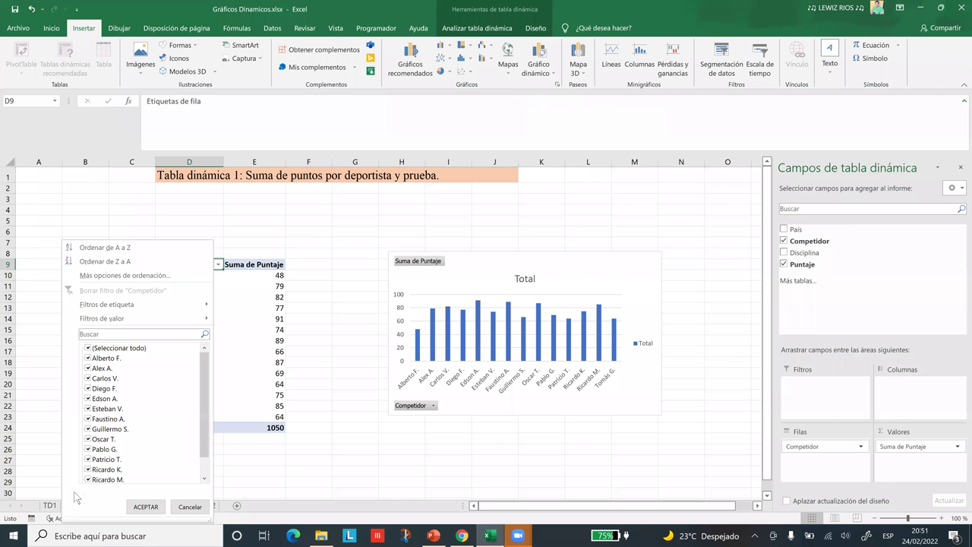
pyautogui.click(87, 450)
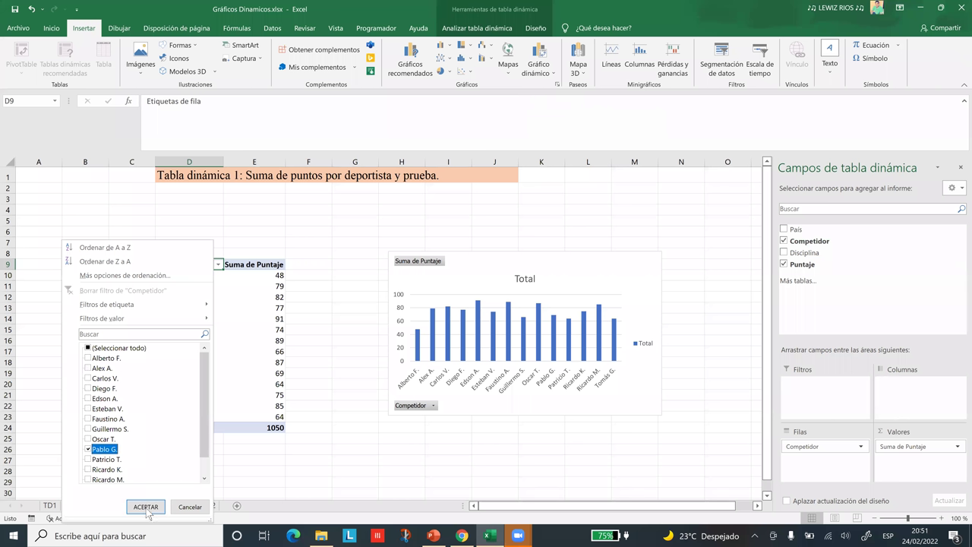
pyautogui.click(146, 506)
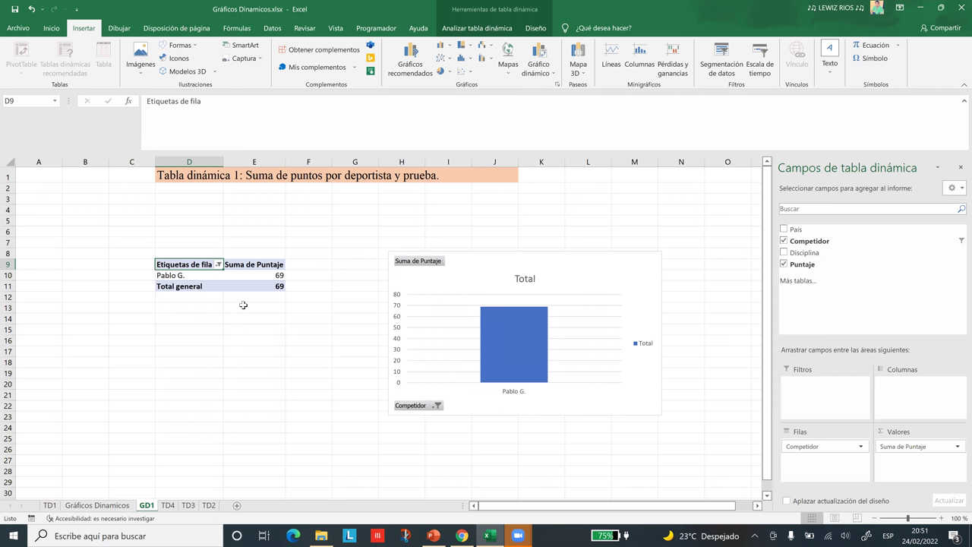
# Apply the dark chart style with blue outlined, unfilled columns to the GD1 pivot chart.
pyautogui.click(526, 277)
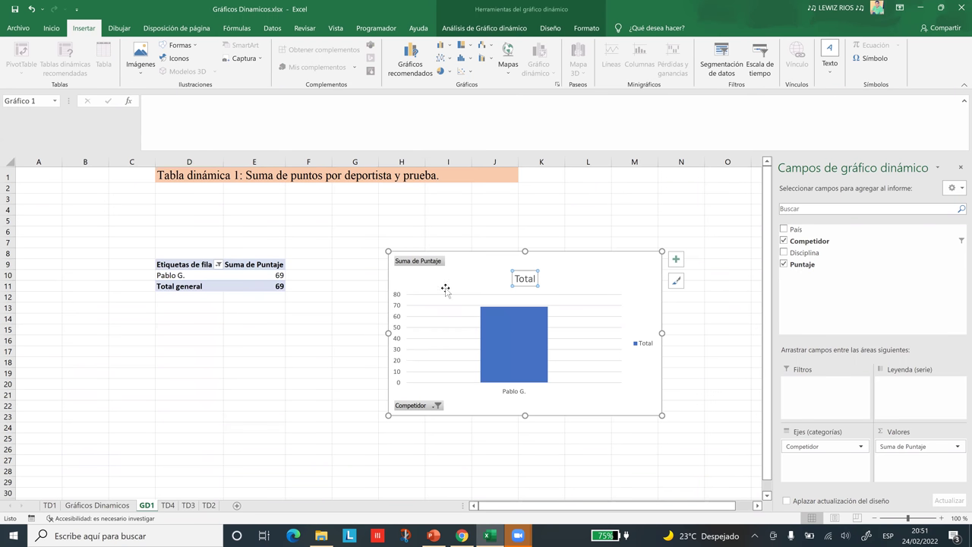
pyautogui.click(710, 28)
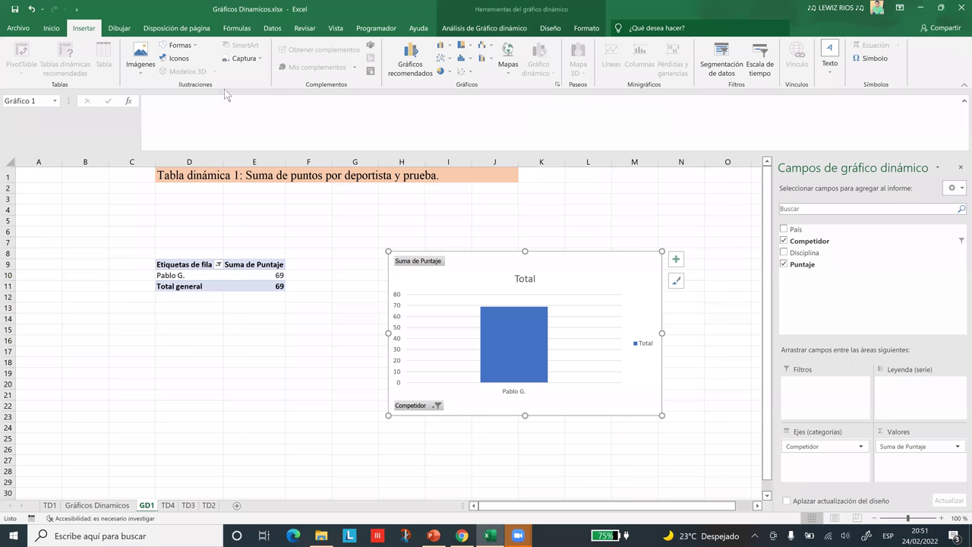
pyautogui.click(550, 27)
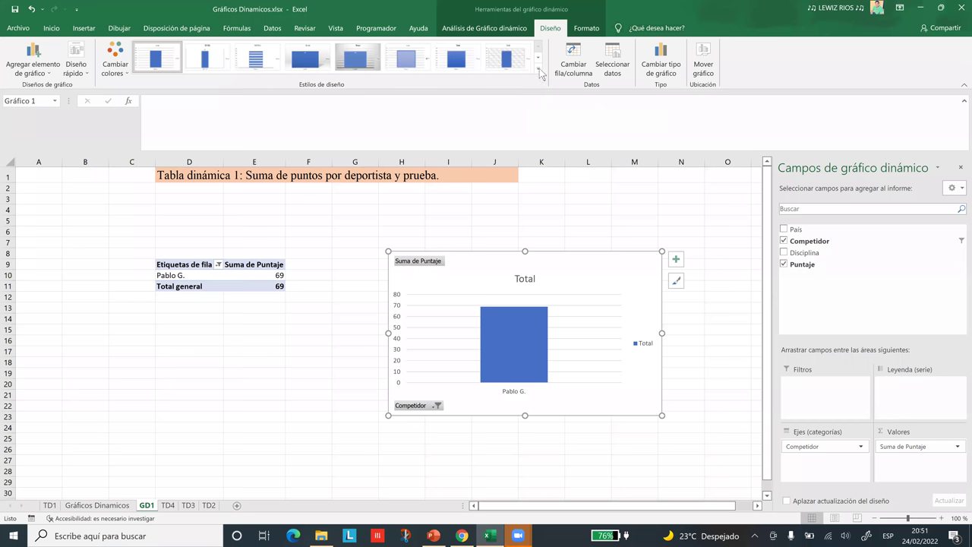
pyautogui.click(538, 69)
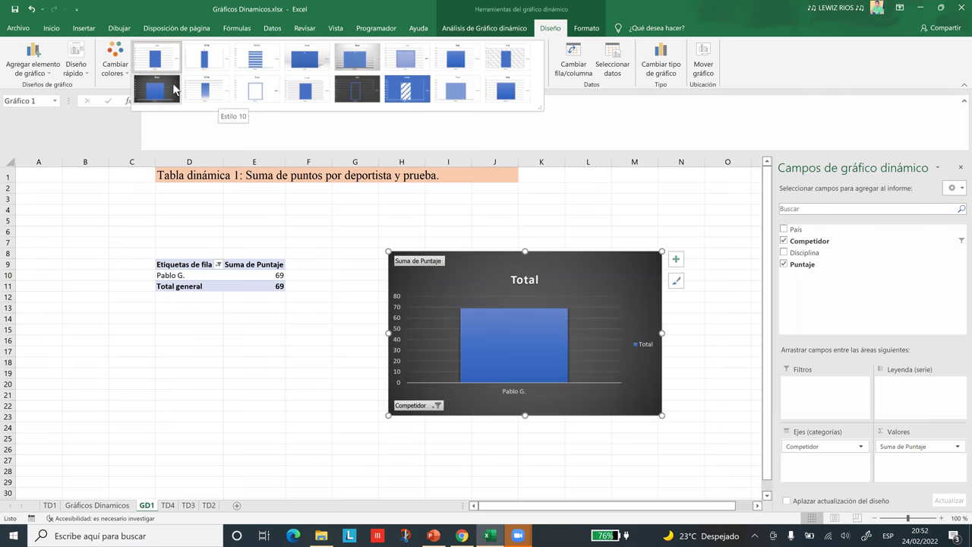
pyautogui.click(367, 98)
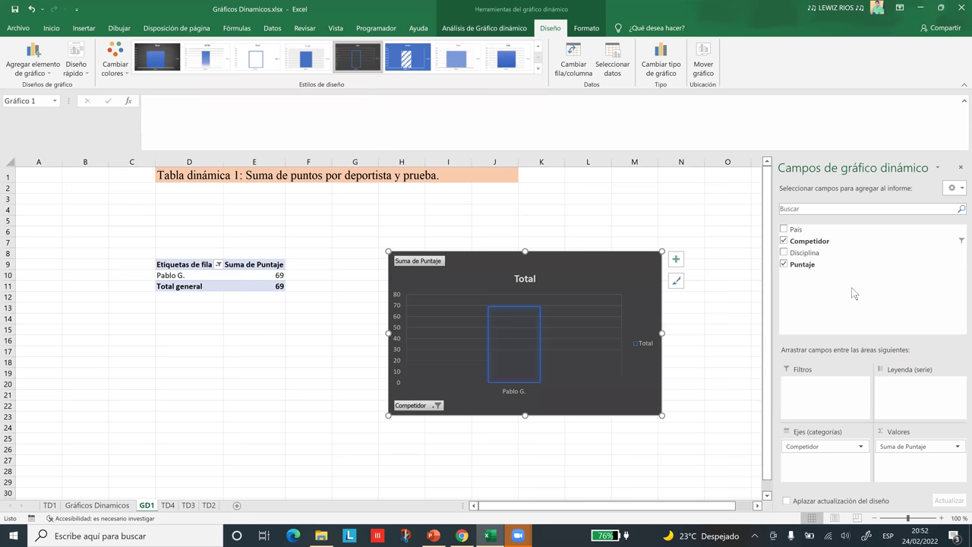
# Add País beneath Competidor as a row field of the GD1 pivot table and include all competitors in the Competidor filter.
pyautogui.click(785, 230)
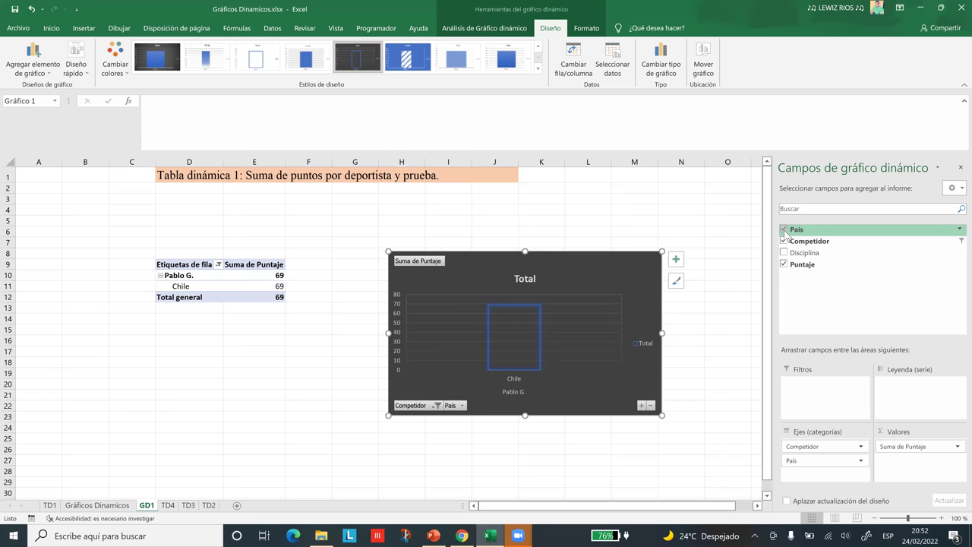
pyautogui.click(161, 276)
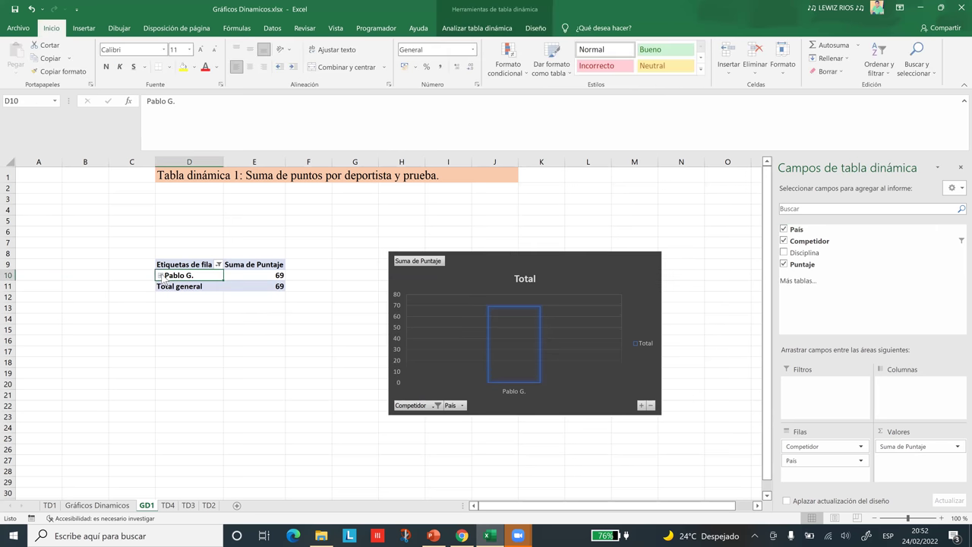
pyautogui.click(219, 264)
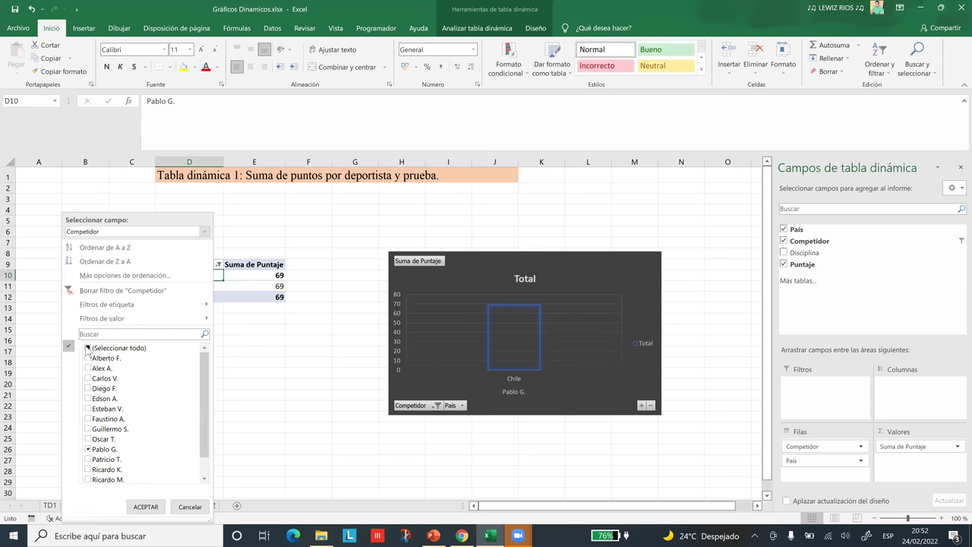
pyautogui.click(87, 348)
pyautogui.click(146, 509)
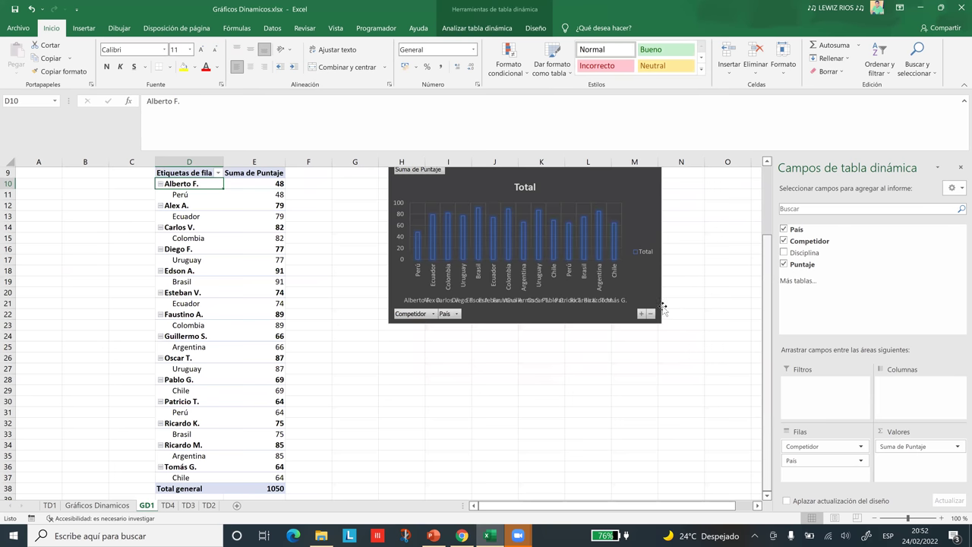
# Enlarge the GD1 pivot chart so it spans about columns G to O and rows 5 to 25.
pyautogui.click(661, 251)
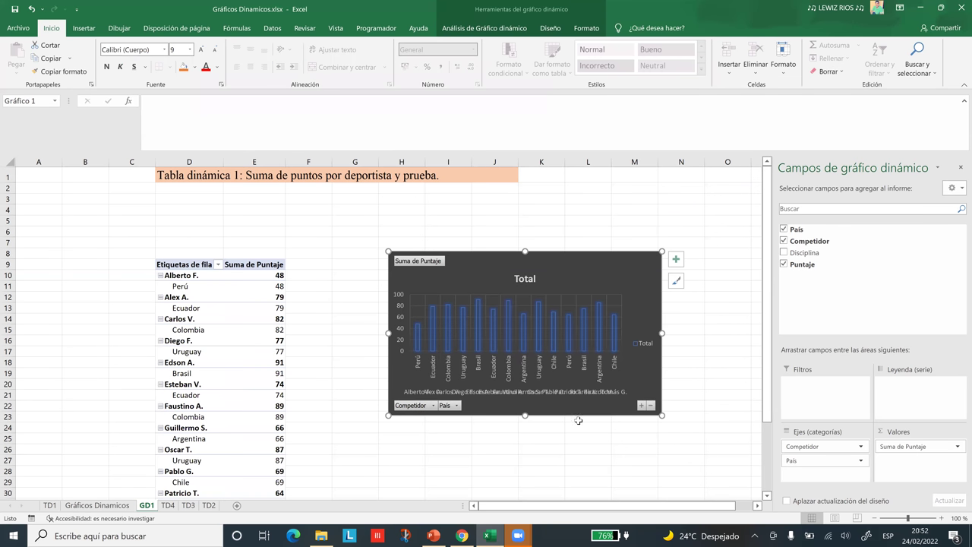
pyautogui.moveTo(389, 415); pyautogui.dragTo(388, 417)
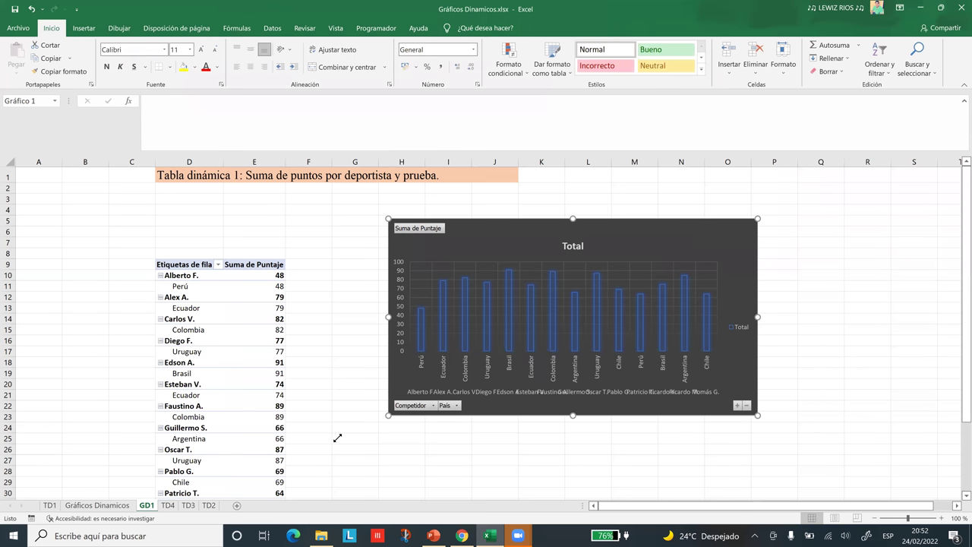
pyautogui.moveTo(337, 437); pyautogui.dragTo(337, 438)
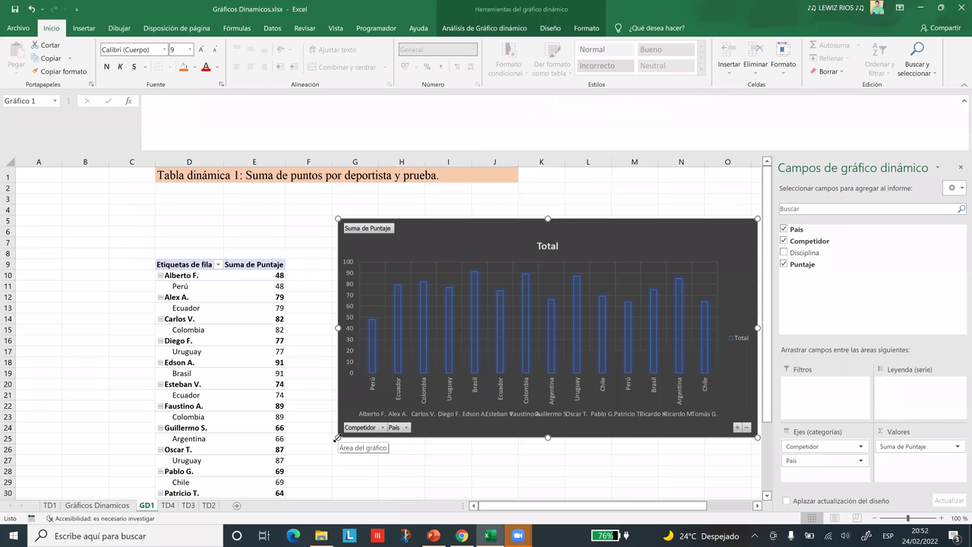
pyautogui.click(594, 204)
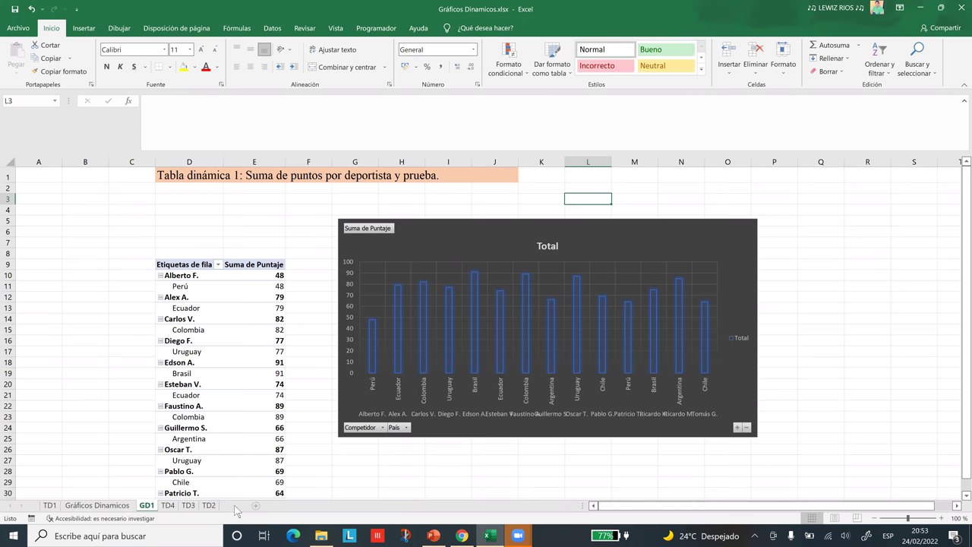
# Add a new worksheet after GD1 and name it GD2.
pyautogui.click(236, 506)
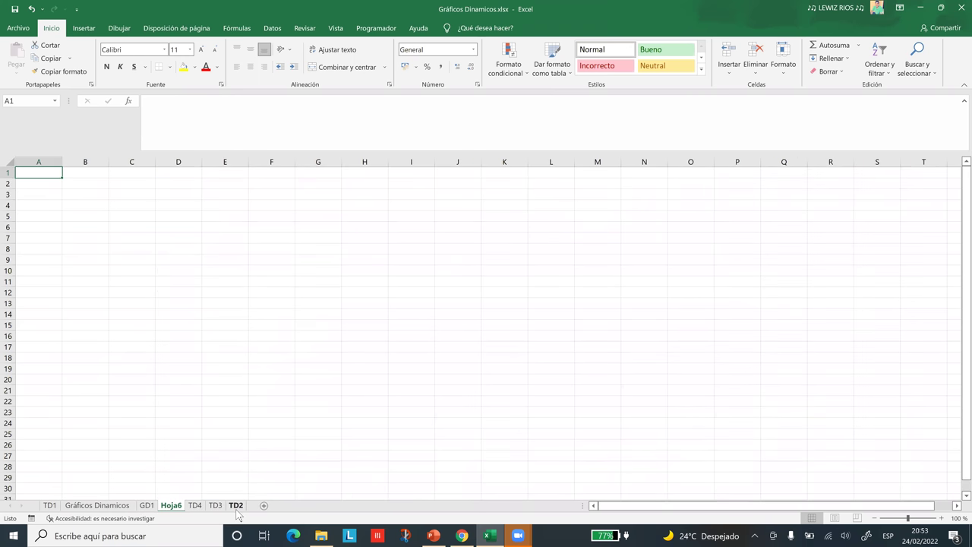
pyautogui.doubleClick(171, 505)
pyautogui.write('TD4')
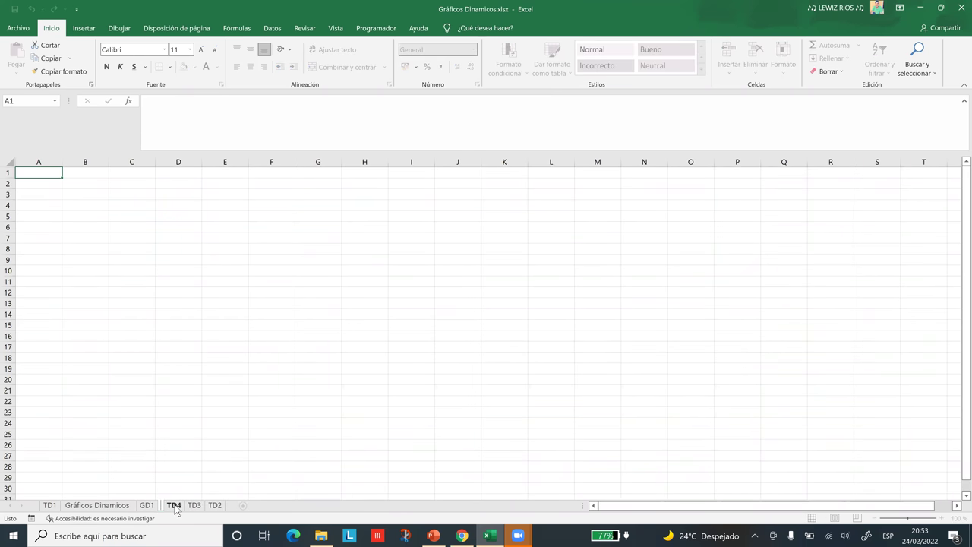
pyautogui.write('GD2')
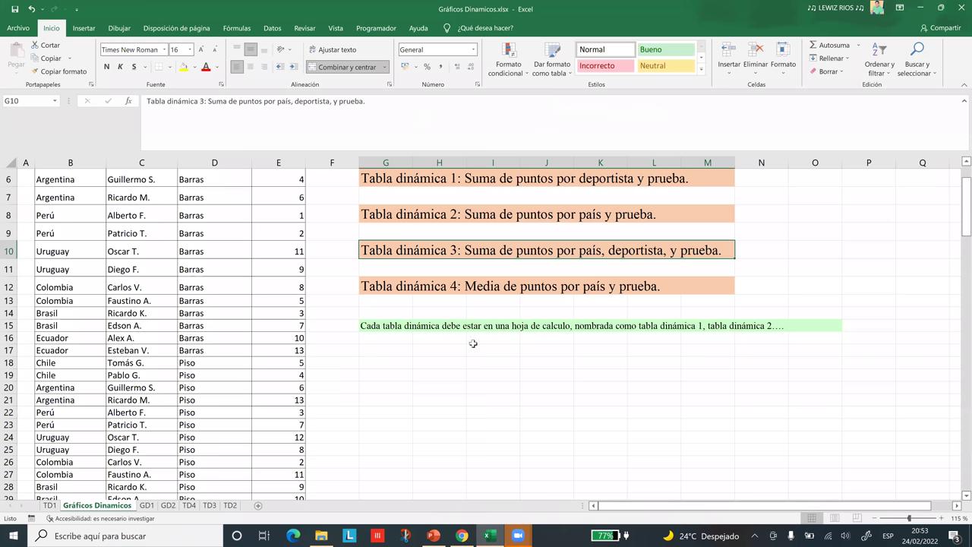
# Copy the heading "Tabla dinámica 3: Suma de puntos por país, deportista, y prueba." from Gráficos Dinamicos into row 1 of GD2, starting at F1.
pyautogui.hotkey('ctrl', 'c')
pyautogui.hotkey('ctrl', 'pagedown')
pyautogui.hotkey('ctrl', 'pagedown')
pyautogui.hotkey('ctrl', 'v')
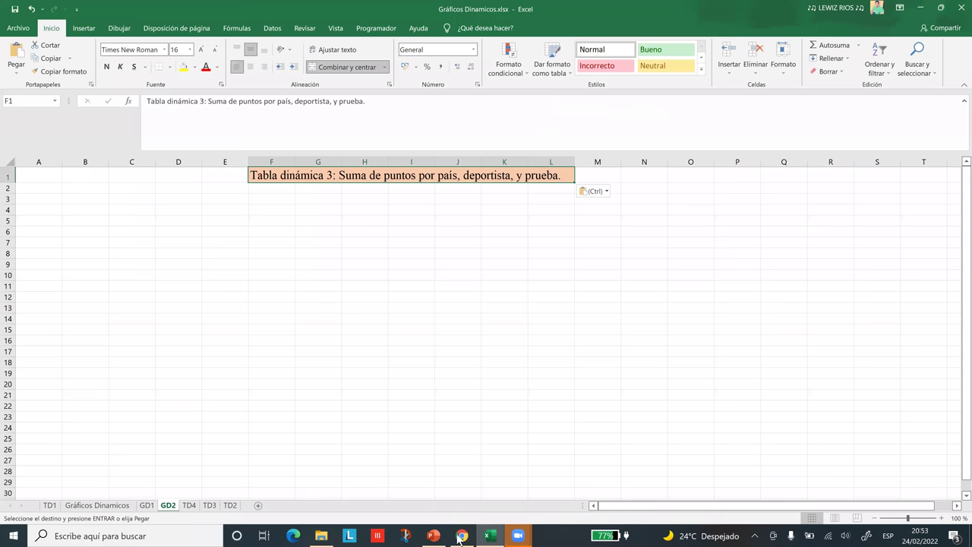
pyautogui.click(457, 340)
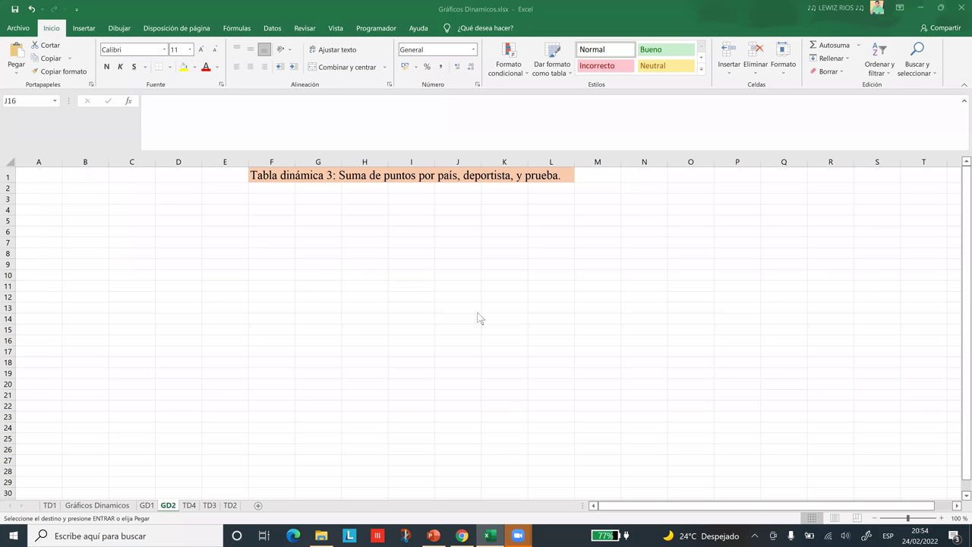
pyautogui.hotkey('ctrl', 'v')
# Insert a pivot chart at cell F7 of GD2, using B3:E143 of the Gráficos Dinamicos sheet as its source range.
pyautogui.click(250, 243)
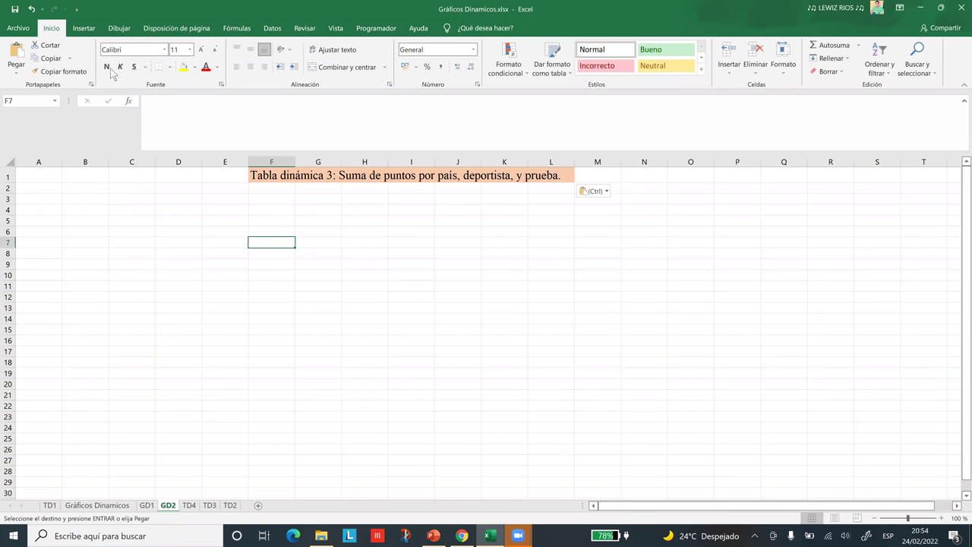
pyautogui.click(85, 30)
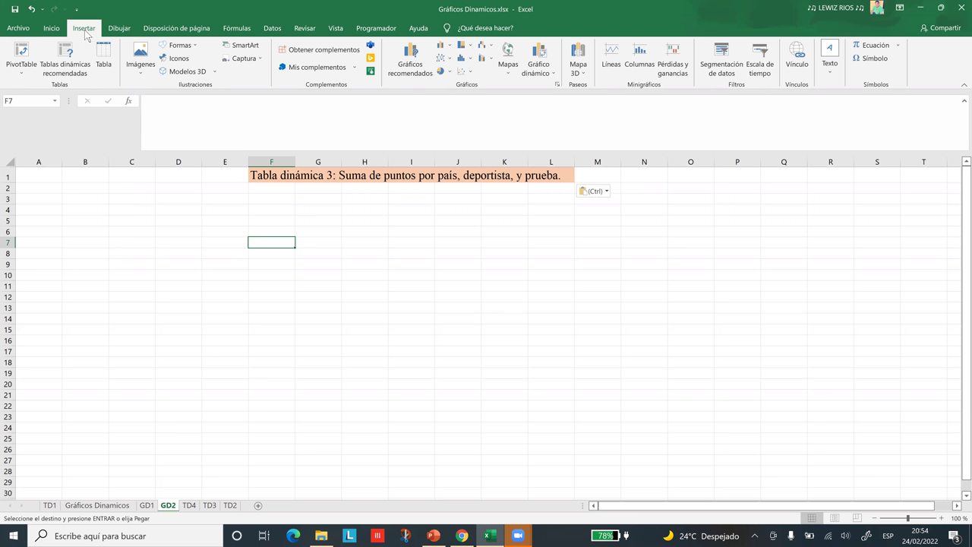
pyautogui.click(543, 53)
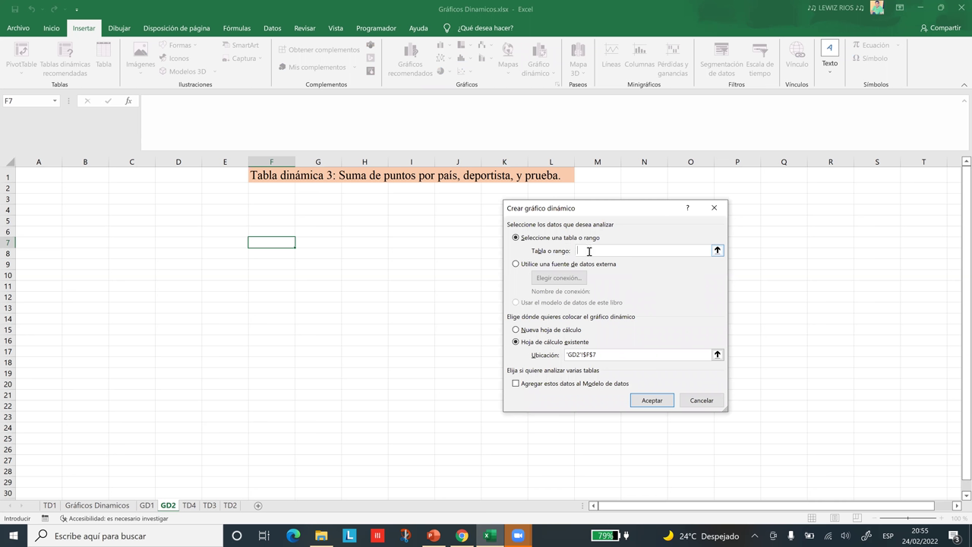
pyautogui.click(98, 505)
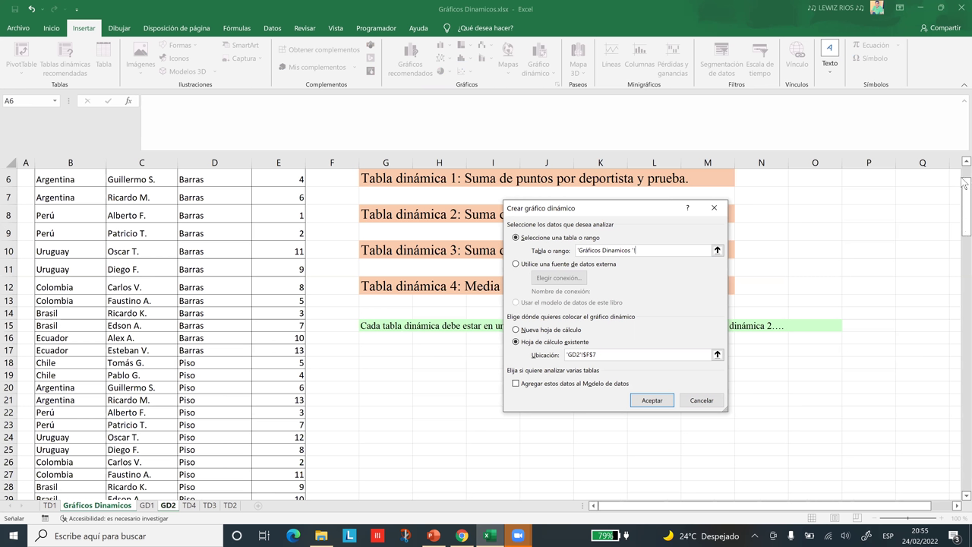
pyautogui.scroll(2, 53, 197)
pyautogui.click(53, 198)
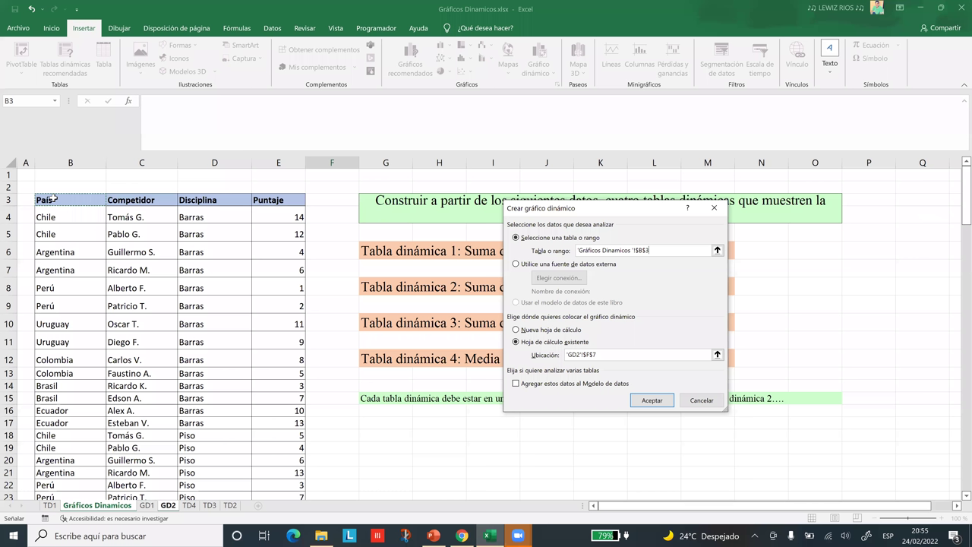
pyautogui.hotkey('ctrl', 'shift', 'Right')
pyautogui.hotkey('ctrl', 'shift', 'Down')
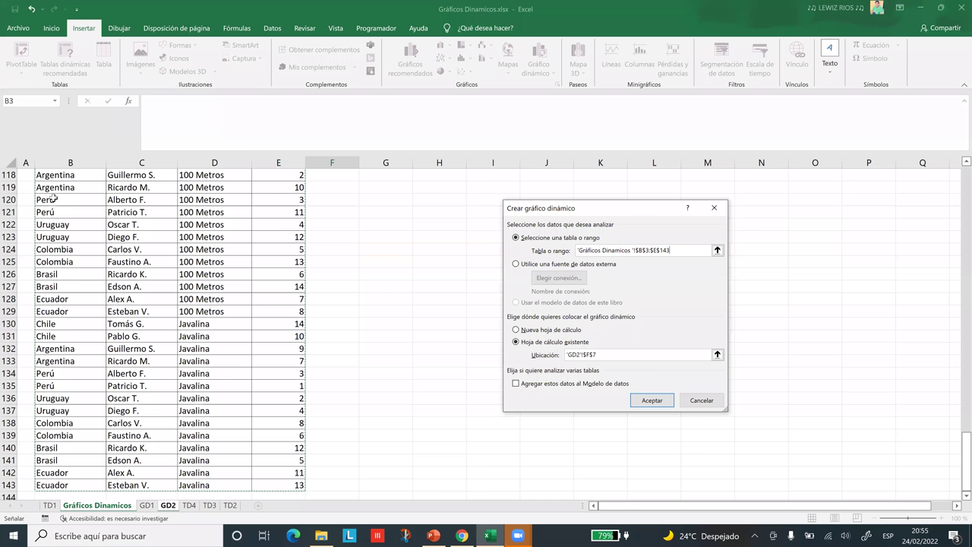
pyautogui.click(651, 403)
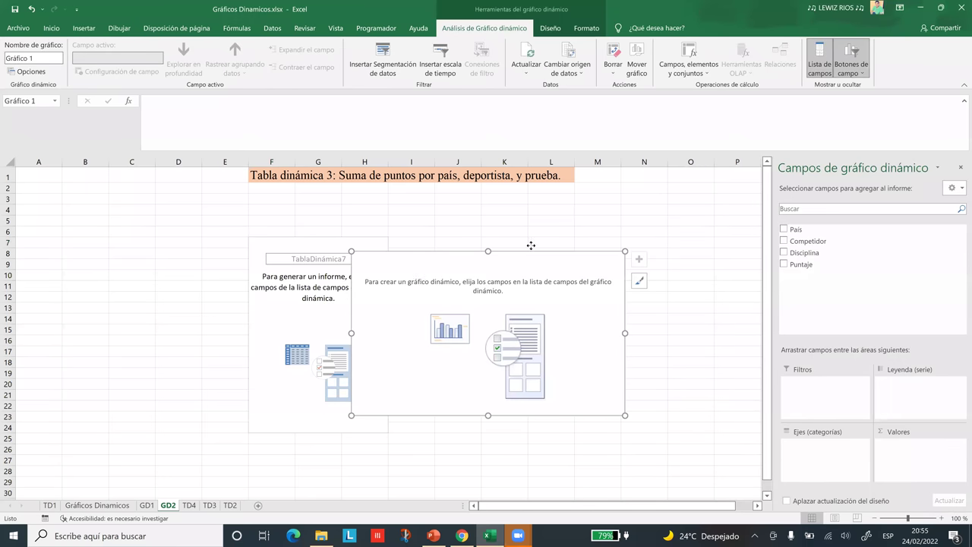
# Move the empty GD2 pivot chart clear of the pivot table, starting at about column K.
pyautogui.moveTo(546, 245); pyautogui.dragTo(550, 246)
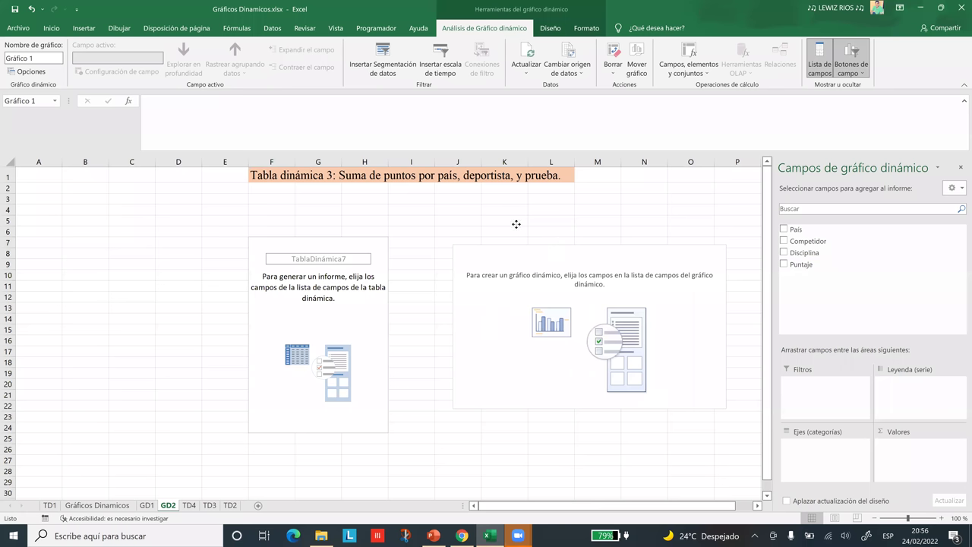
pyautogui.click(365, 242)
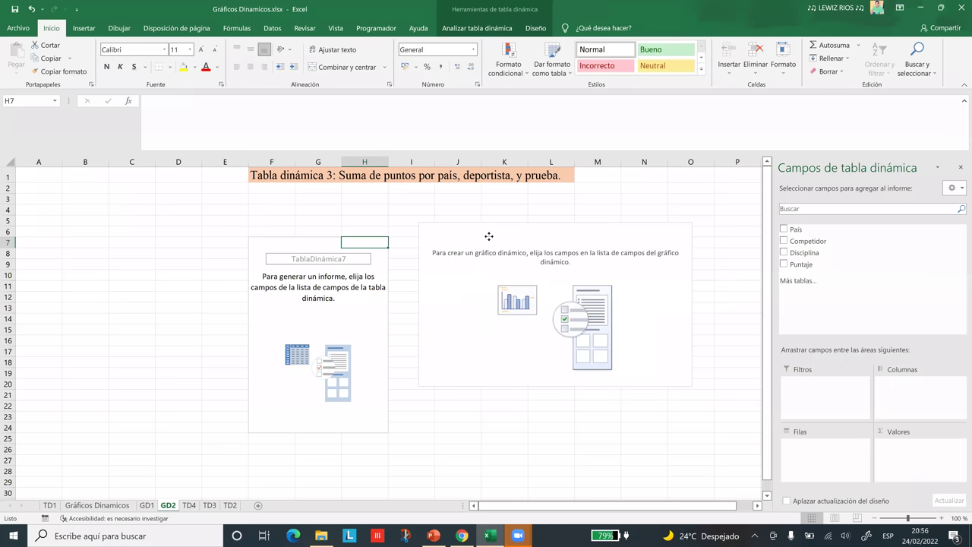
pyautogui.click(610, 222)
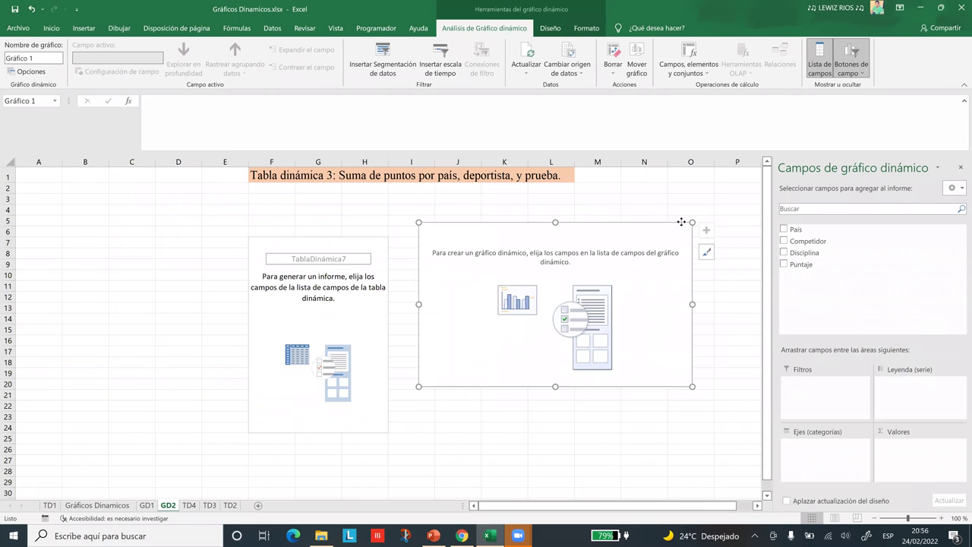
pyautogui.moveTo(668, 228); pyautogui.dragTo(772, 228)
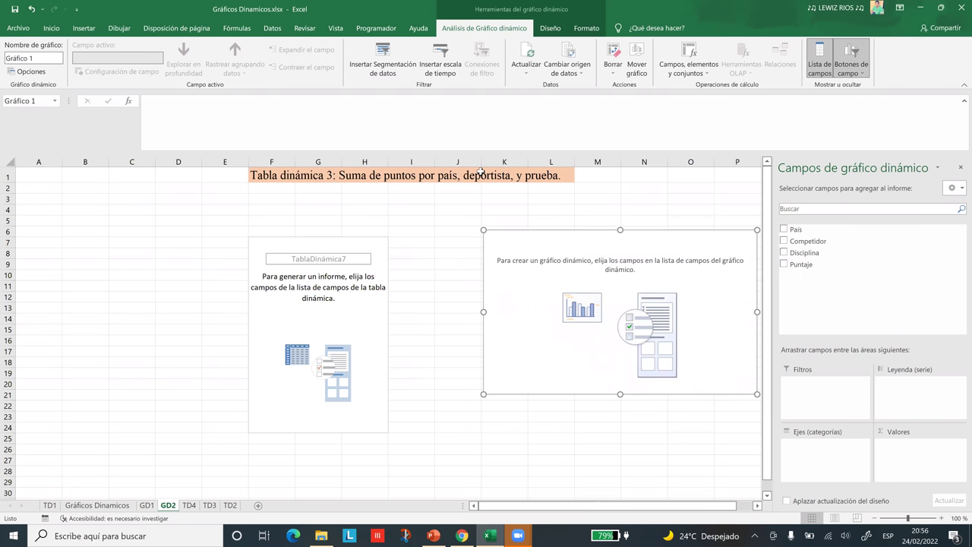
# Add Puntaje as the summed value and País, Competidor and Disciplina as row fields of the GD2 pivot table.
pyautogui.click(347, 315)
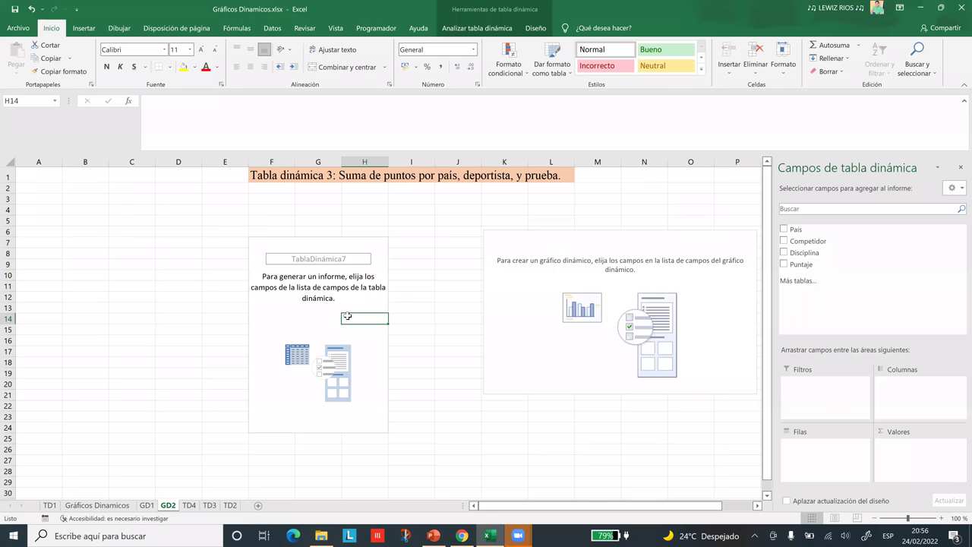
pyautogui.click(784, 265)
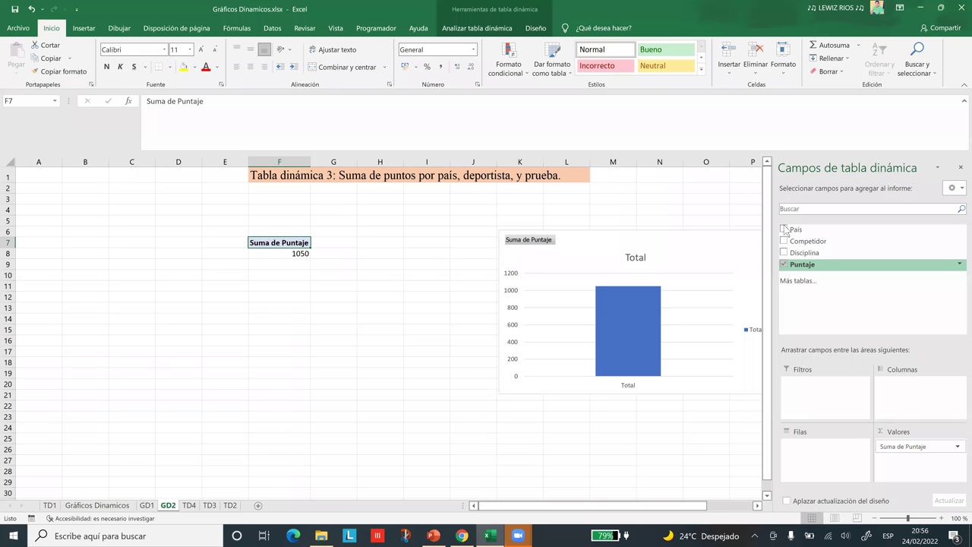
pyautogui.click(784, 230)
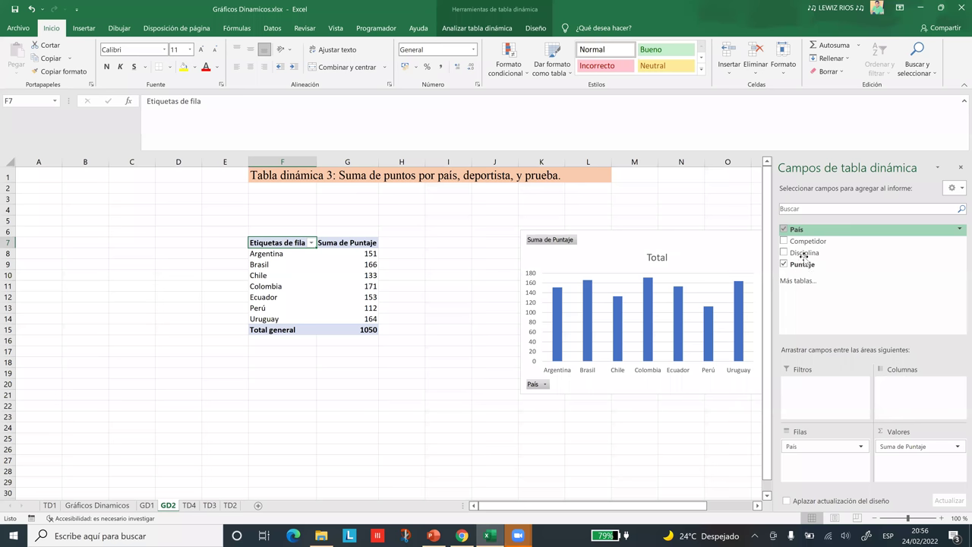
pyautogui.click(783, 247)
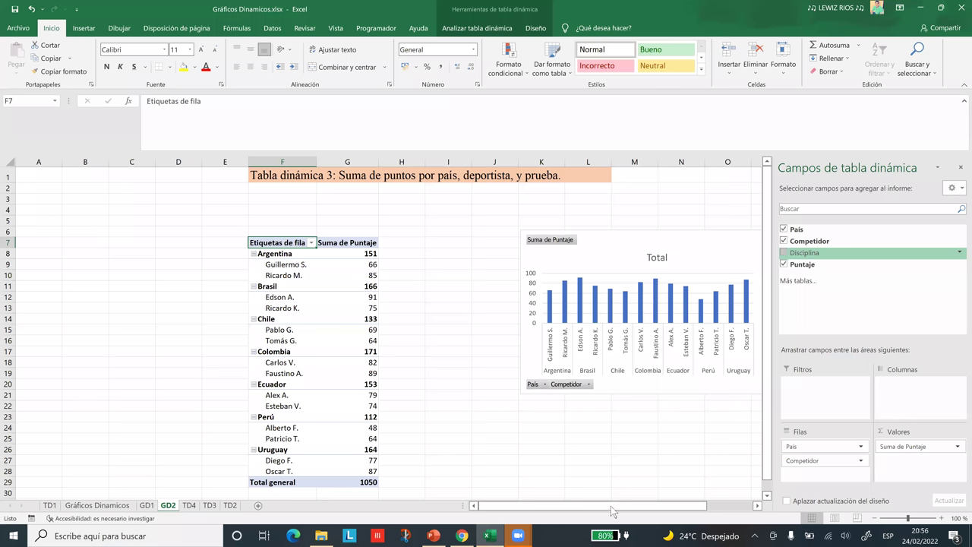
# Enlarge the GD2 pivot chart so it spans about columns I to X beside the pivot table.
pyautogui.hscroll(1, 611, 506)
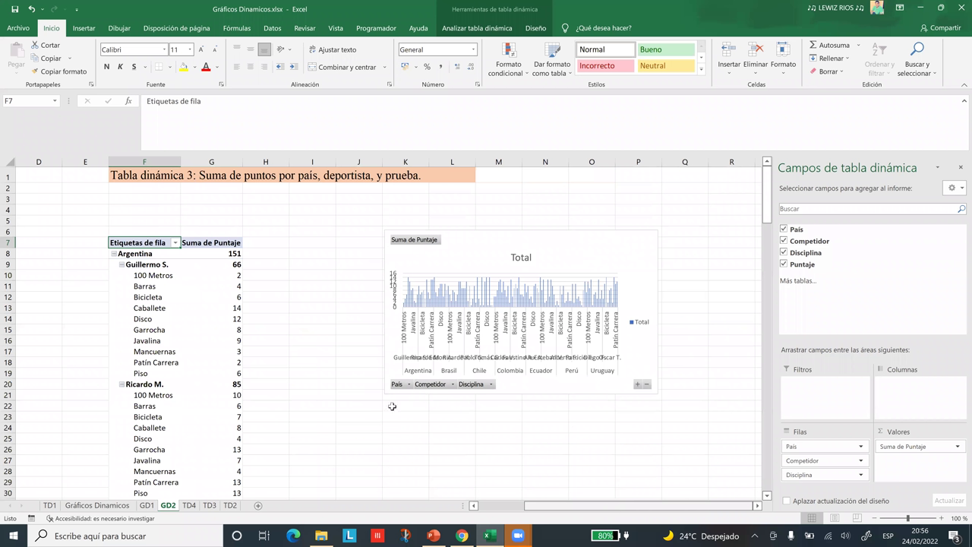
pyautogui.moveTo(384, 394); pyautogui.dragTo(300, 471)
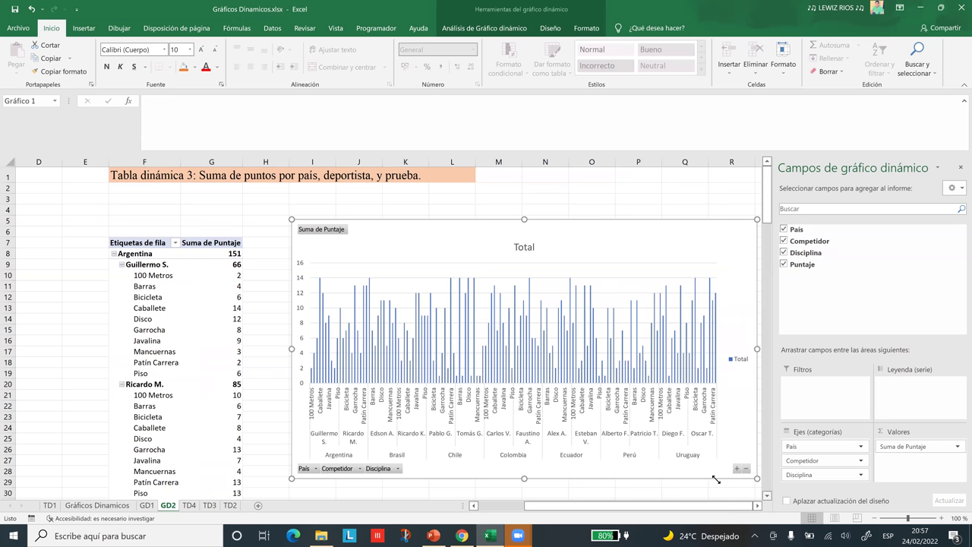
pyautogui.moveTo(756, 493); pyautogui.dragTo(768, 504)
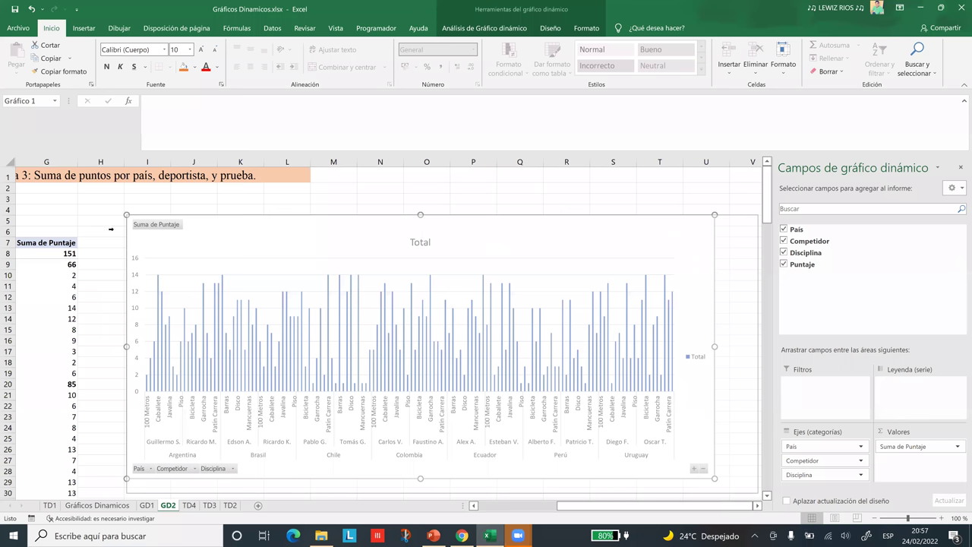
# Collapse all country groups in the GD2 pivot table and expand only Ecuador to show its competitors and disciplines.
pyautogui.scroll(-3, 111, 226)
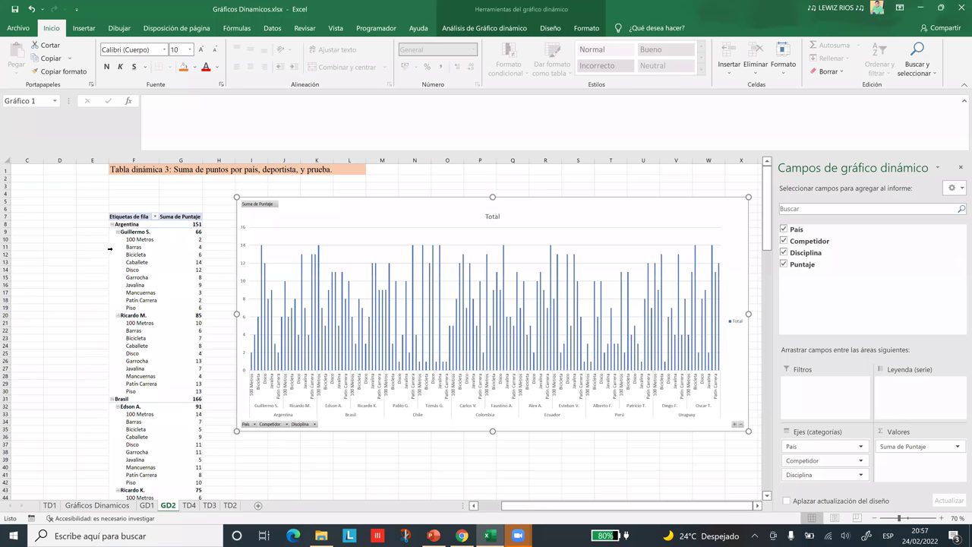
pyautogui.click(111, 257)
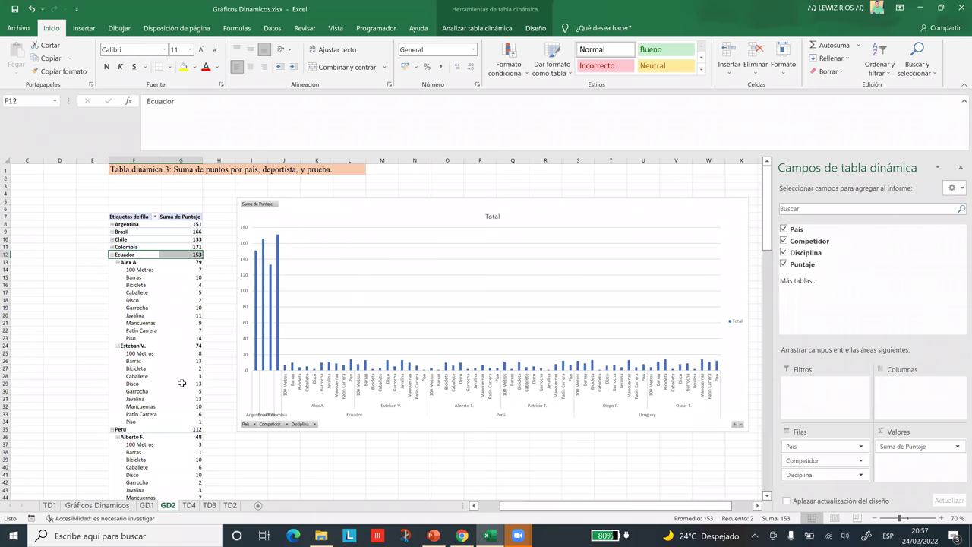
pyautogui.hotkey('alt', 'shift', '-')
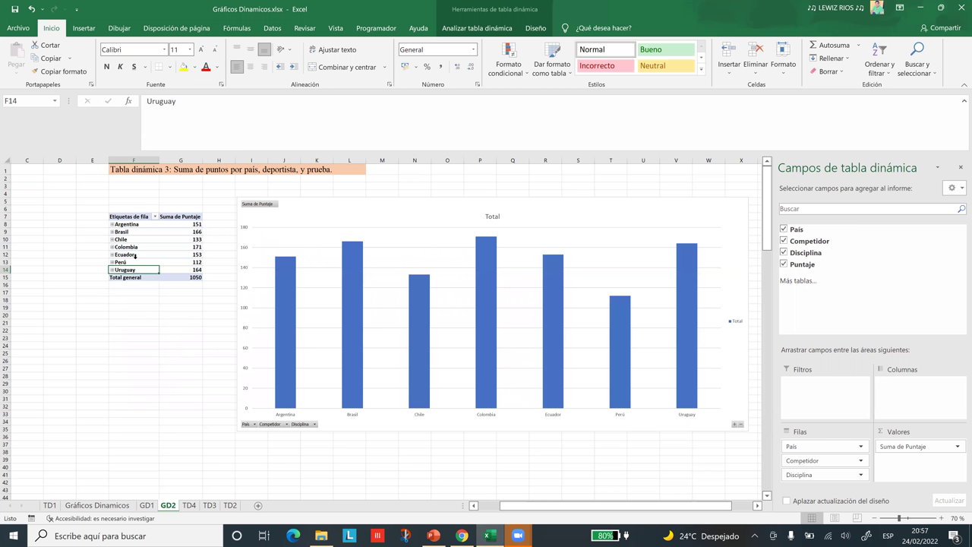
pyautogui.click(112, 255)
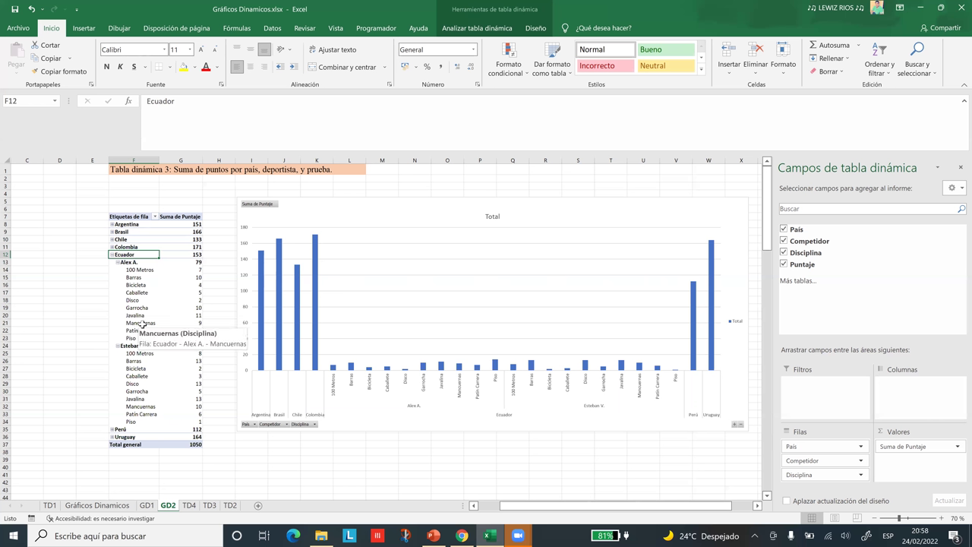
# Collapse the first competitor under Ecuador in the GD2 pivot table and apply the solid blue background style with patterned columns to its chart.
pyautogui.click(118, 263)
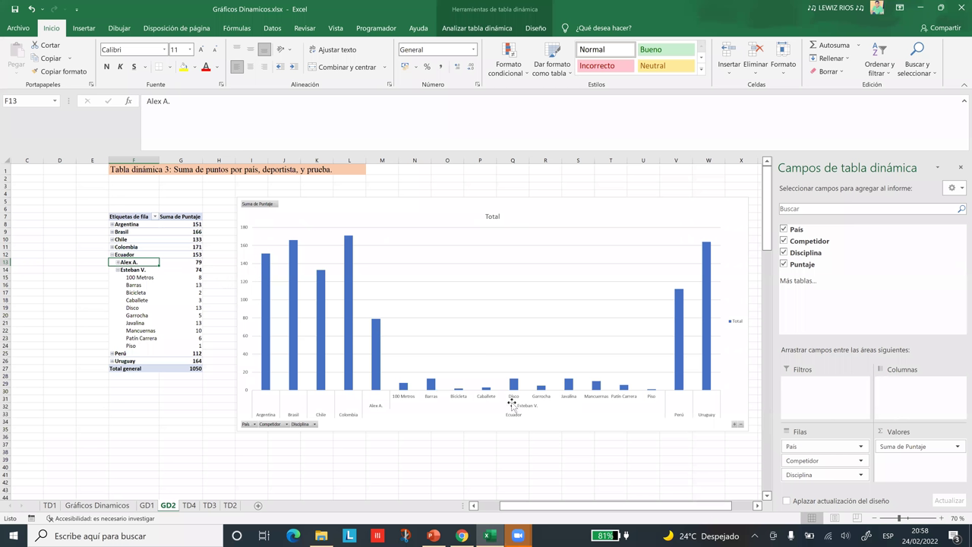
pyautogui.click(491, 290)
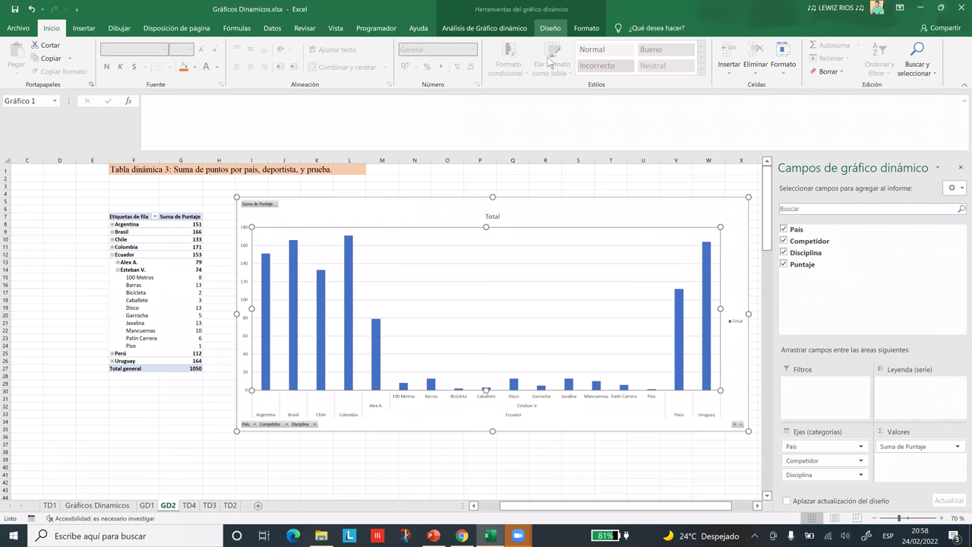
pyautogui.click(539, 77)
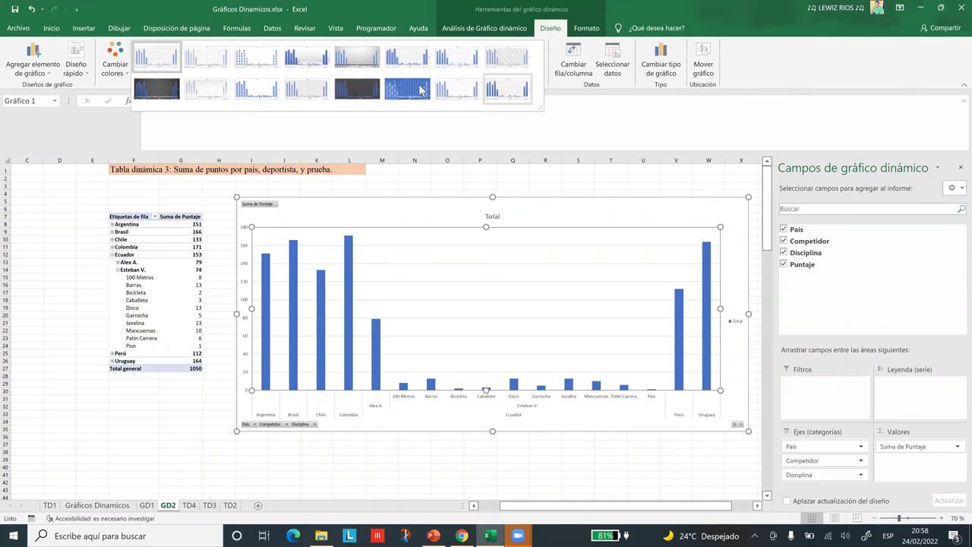
pyautogui.click(421, 90)
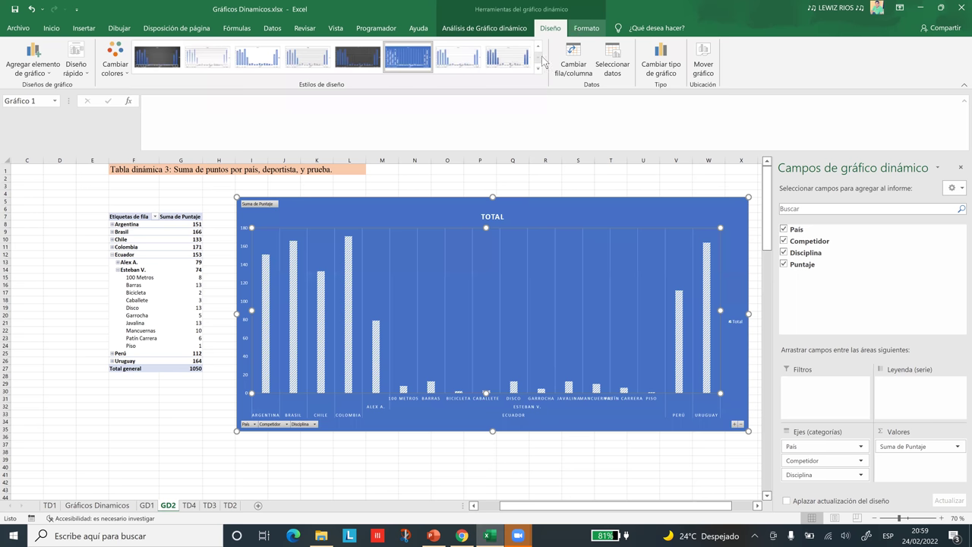
pyautogui.click(513, 28)
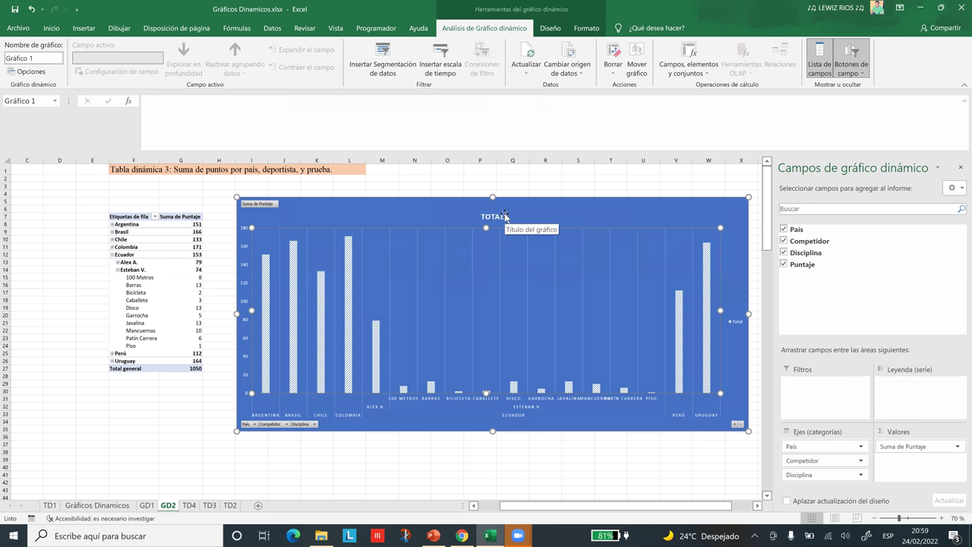
pyautogui.click(623, 207)
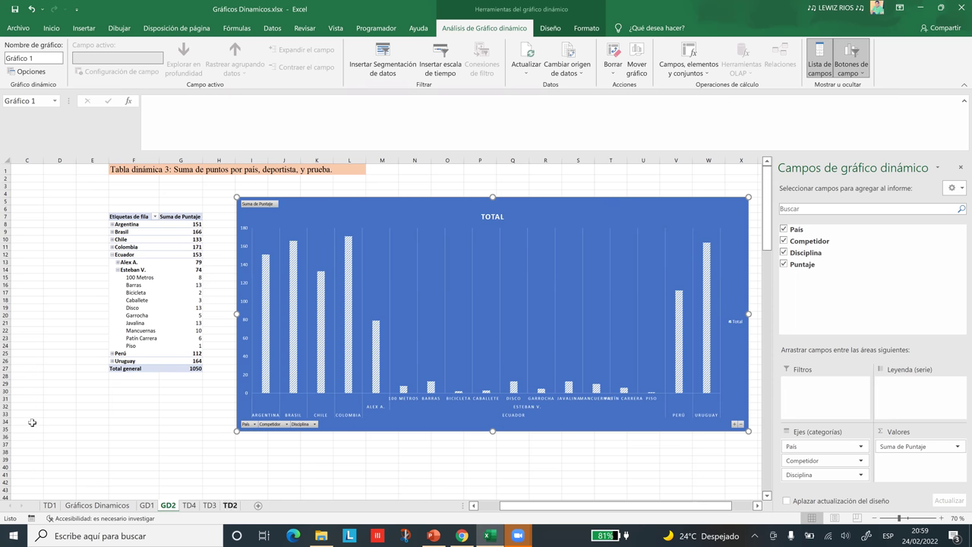
# Delete the 3D column pivot chart on sheet TD1, keeping the pivot table and its title.
pyautogui.click(50, 508)
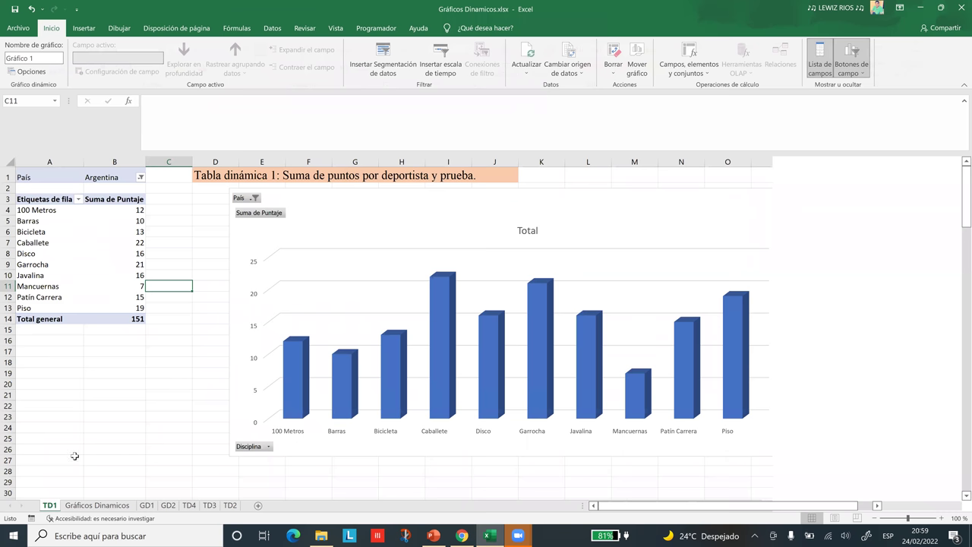
pyautogui.click(640, 192)
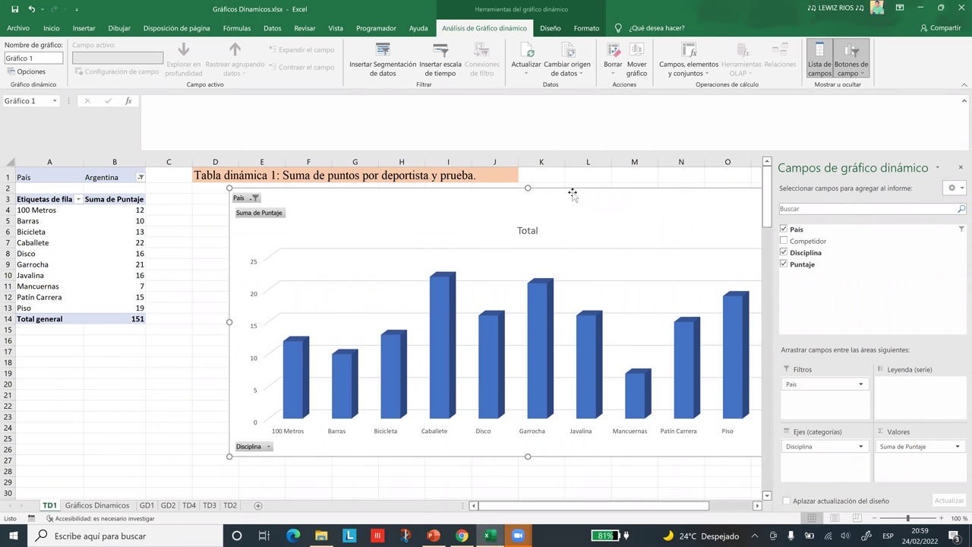
pyautogui.press('Escape')
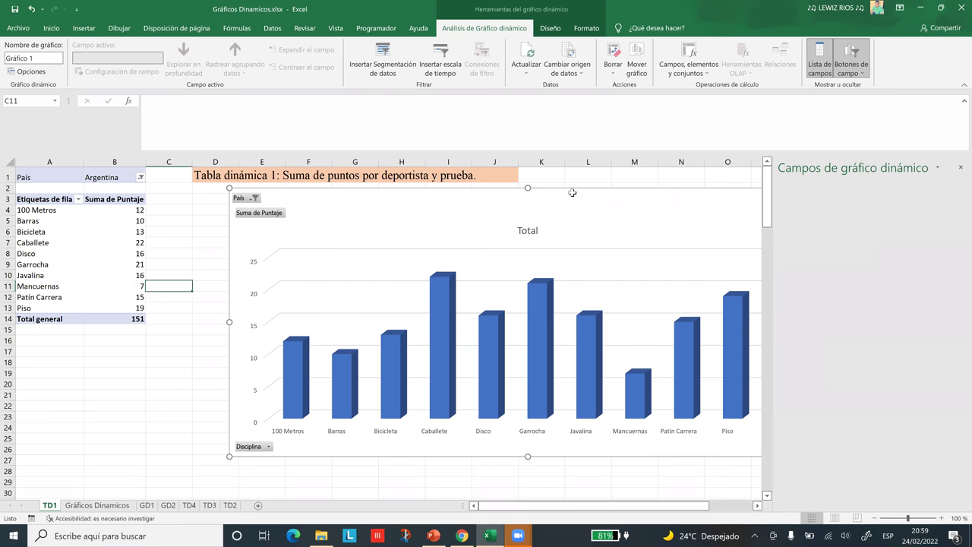
pyautogui.press('Delete')
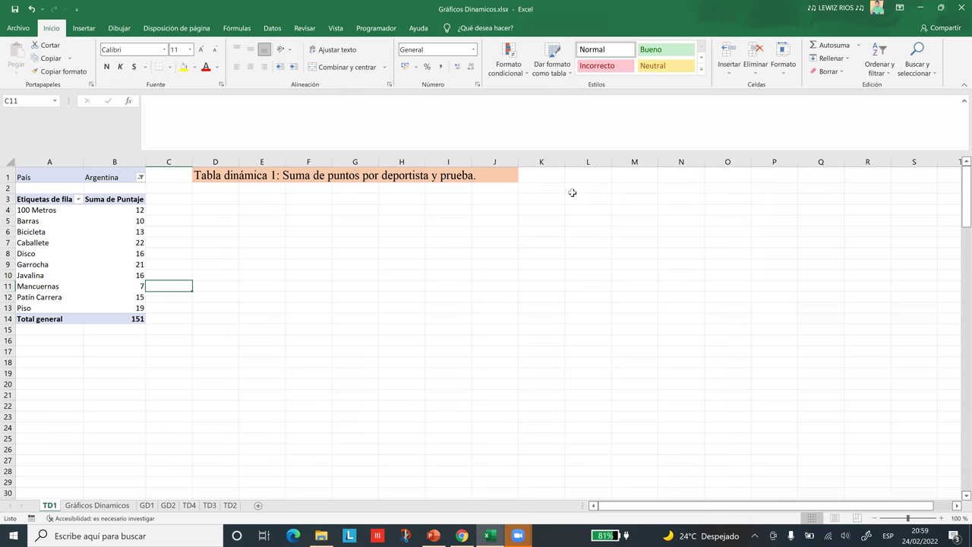
pyautogui.click(541, 272)
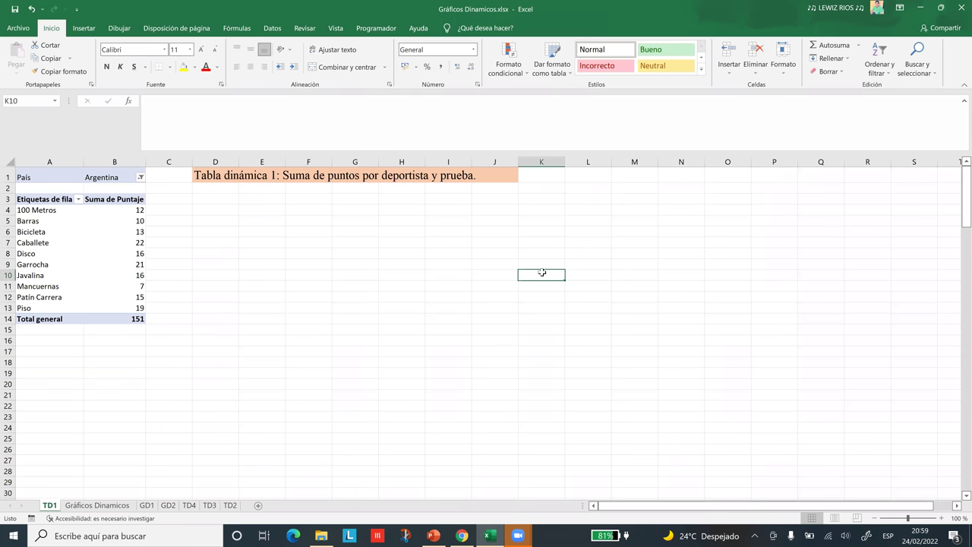
pyautogui.click(69, 286)
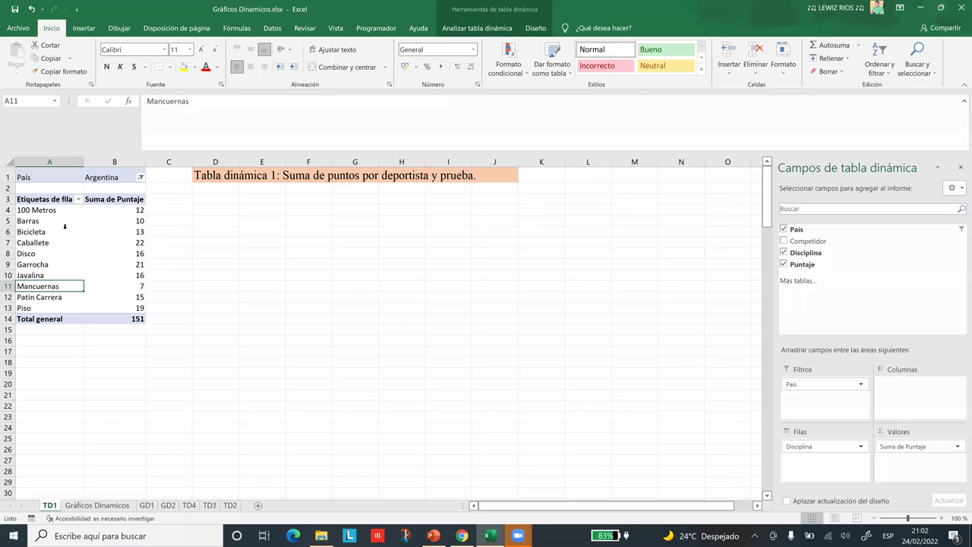
pyautogui.click(124, 264)
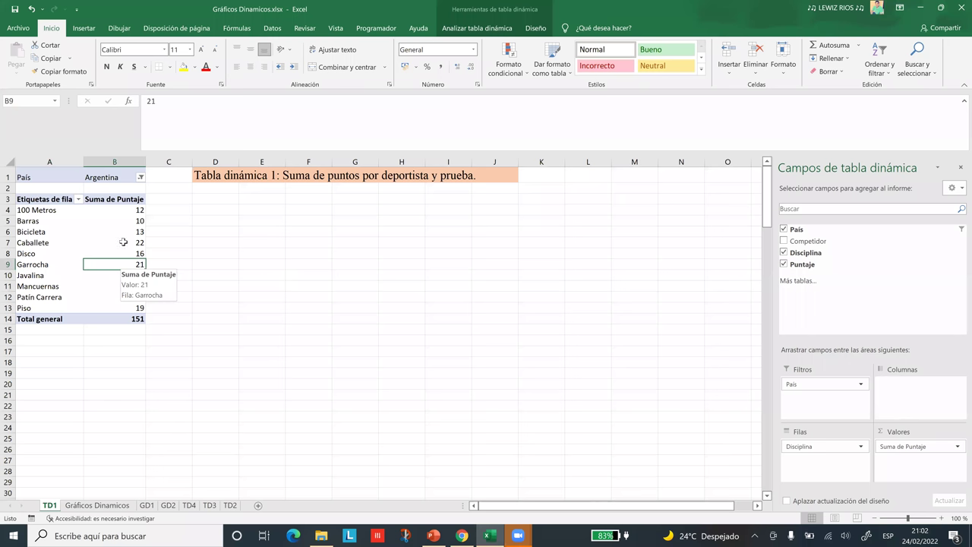
pyautogui.click(121, 240)
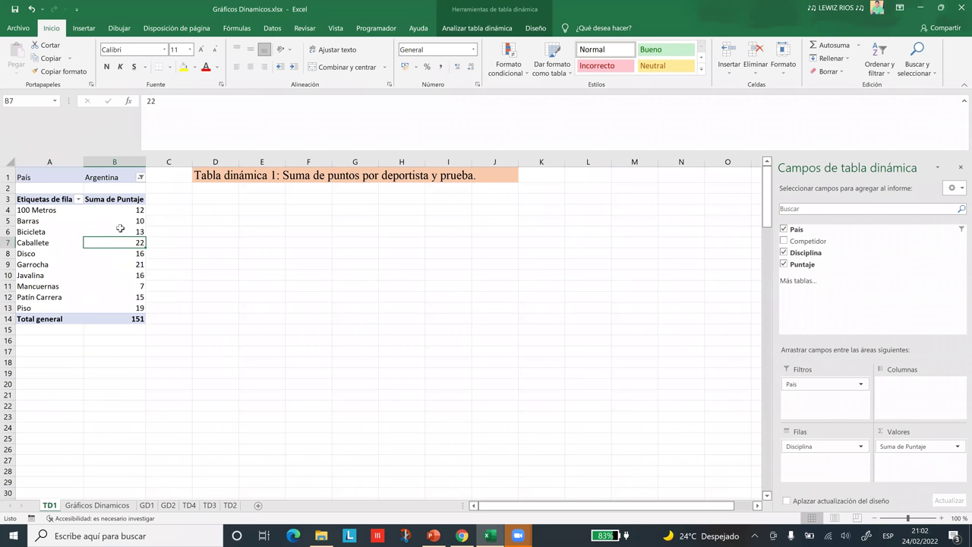
pyautogui.click(119, 228)
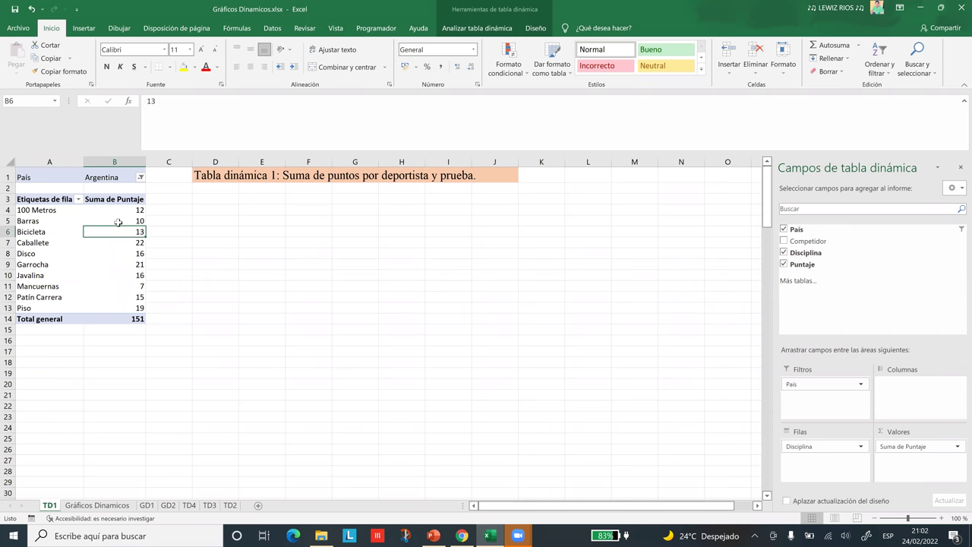
pyautogui.click(118, 222)
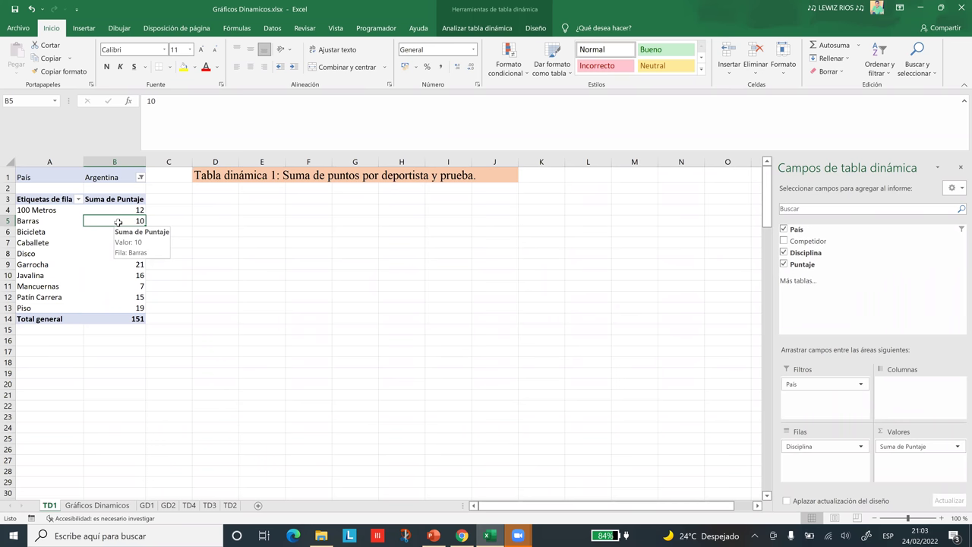
pyautogui.click(348, 267)
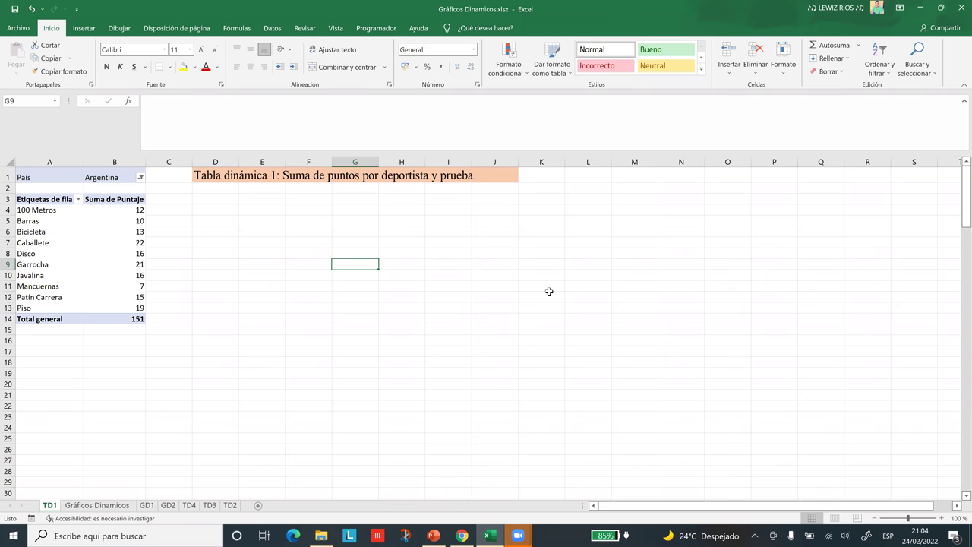
pyautogui.click(459, 309)
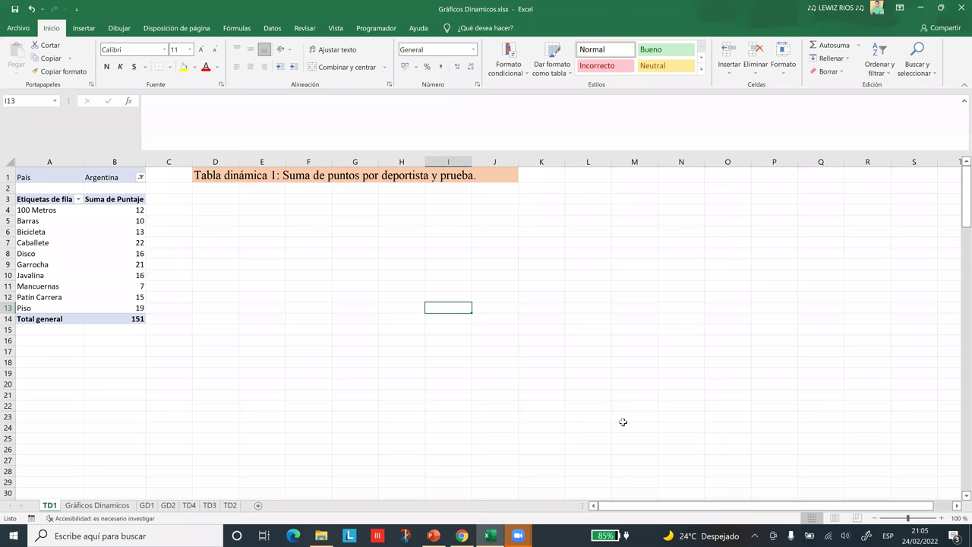
pyautogui.click(592, 350)
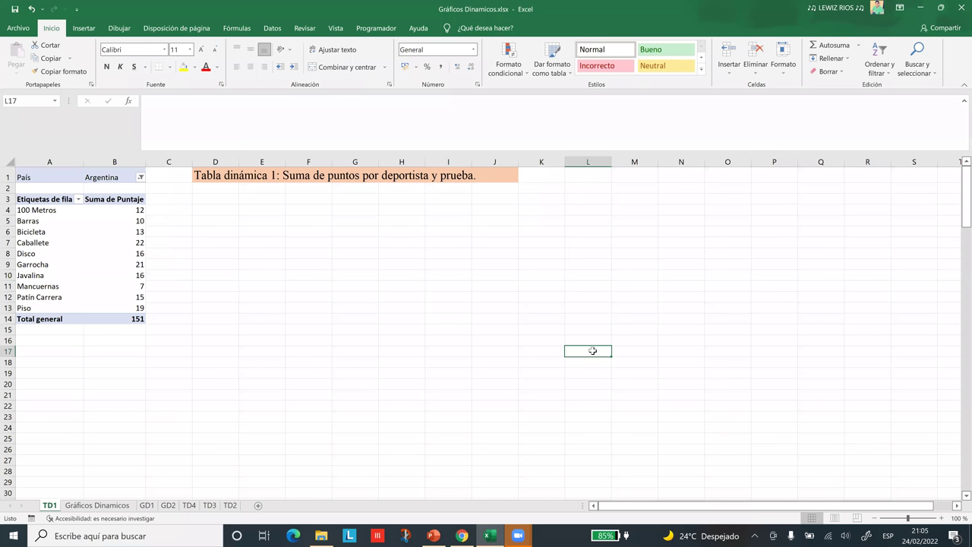